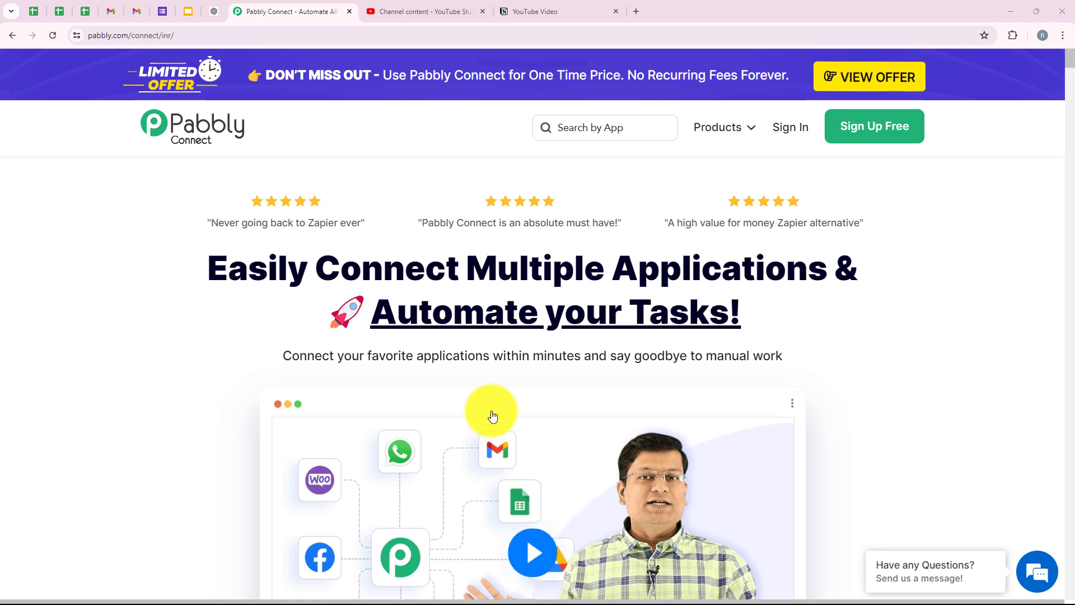
Review the YouTube Video table in Notion, then return to the Pabbly Connect home page.
click(542, 12)
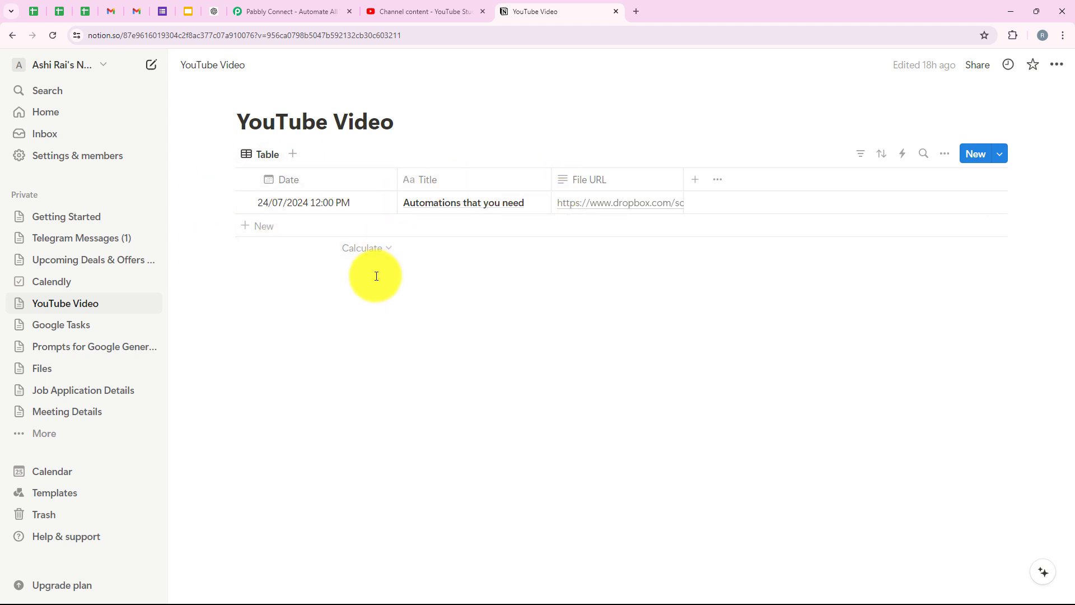
click(290, 7)
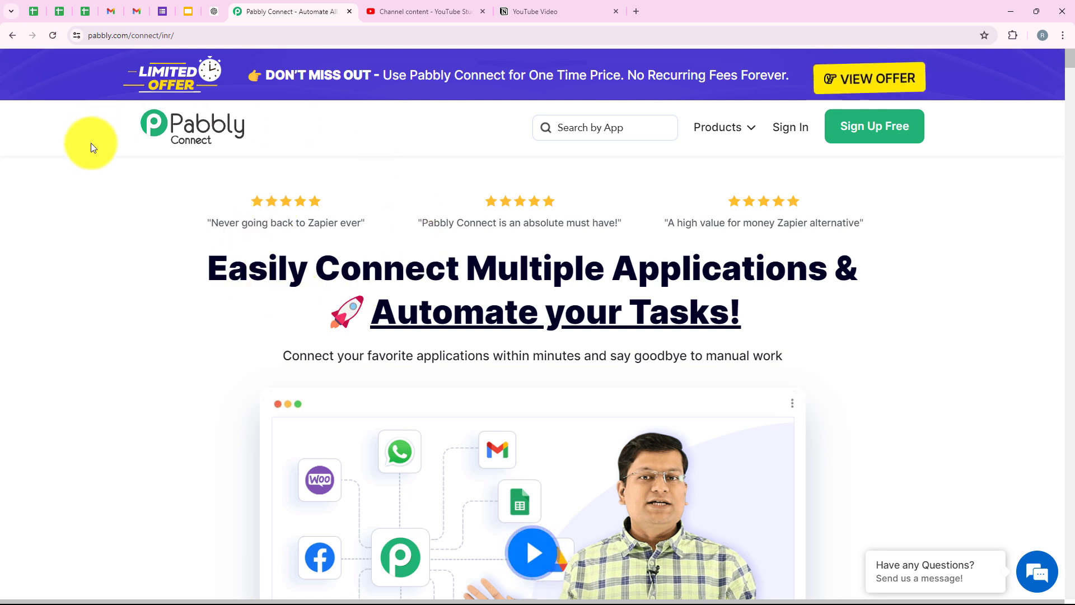
click(284, 37)
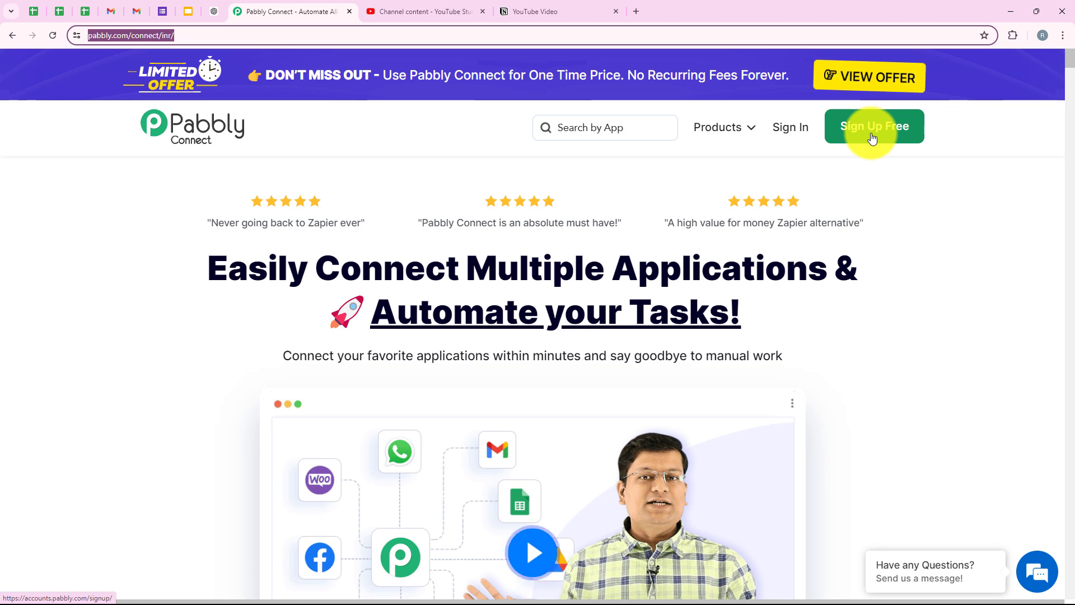
click(394, 311)
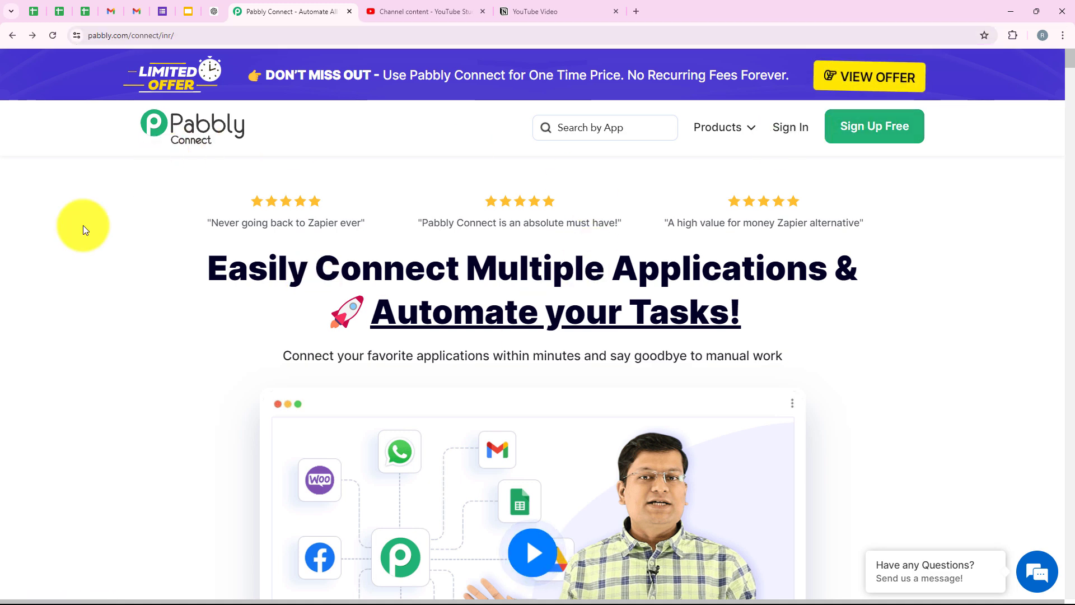
Sign in to the Pabbly account and open Pabbly Connect from the available apps.
click(792, 127)
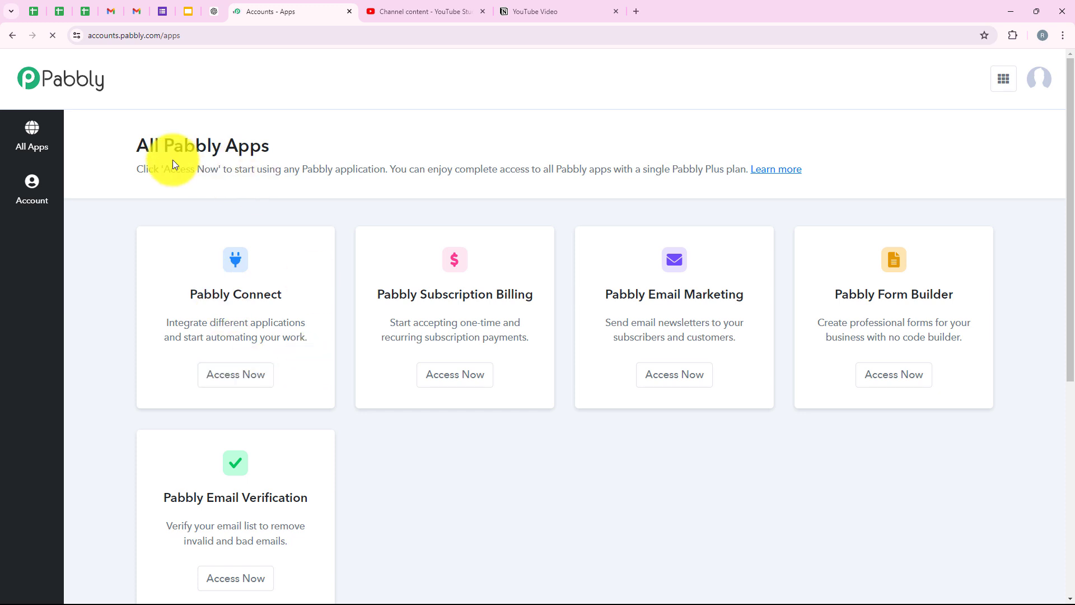
drag(271, 146, 136, 146)
scroll(307, 200, down, 1)
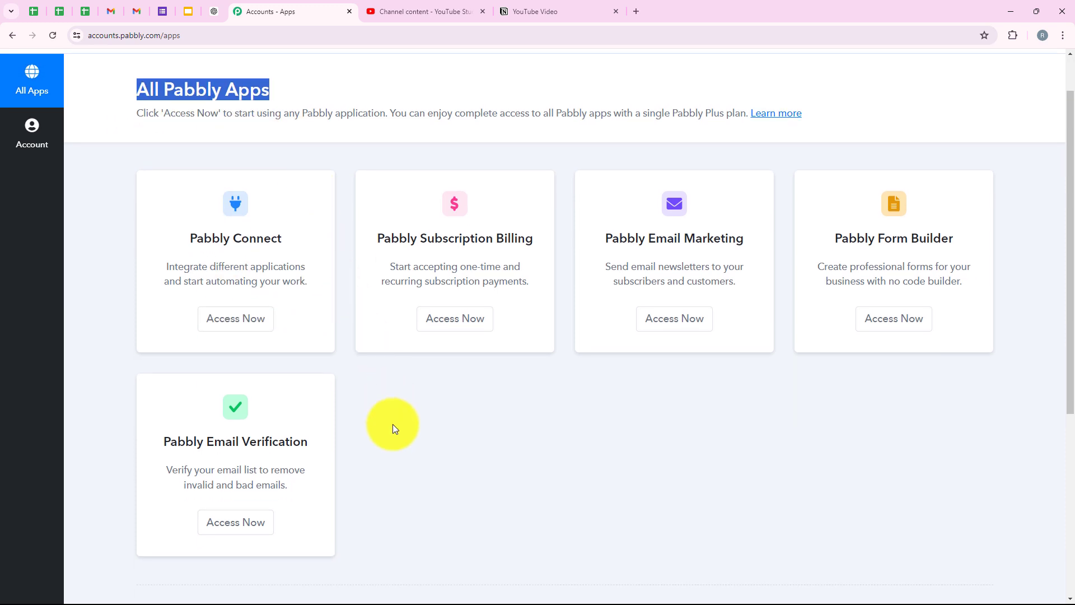
scroll(392, 429, up, 1)
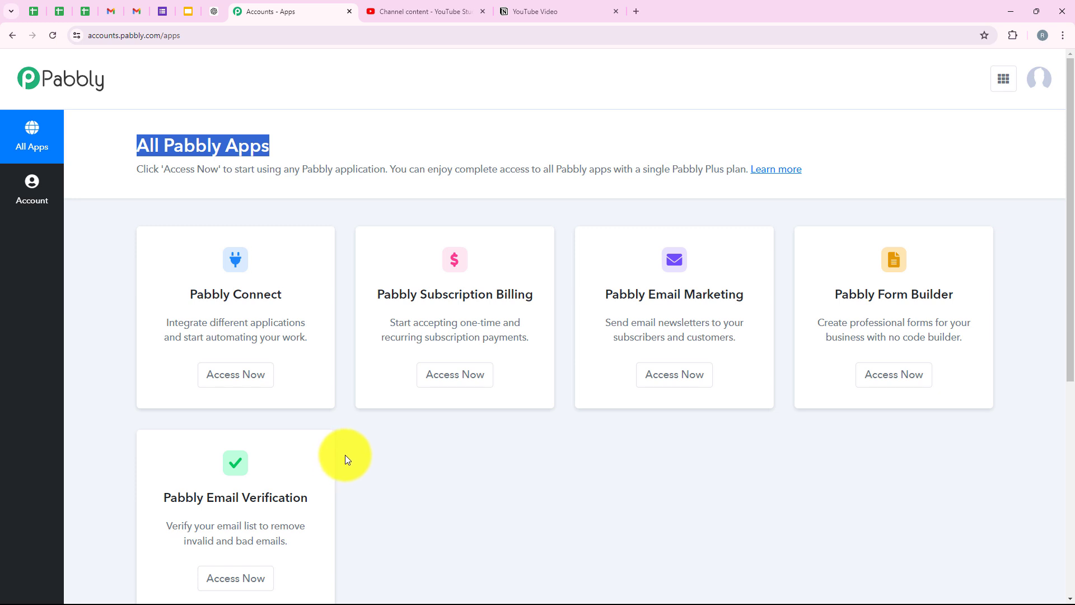
click(406, 509)
drag(184, 296, 282, 294)
drag(212, 325, 312, 327)
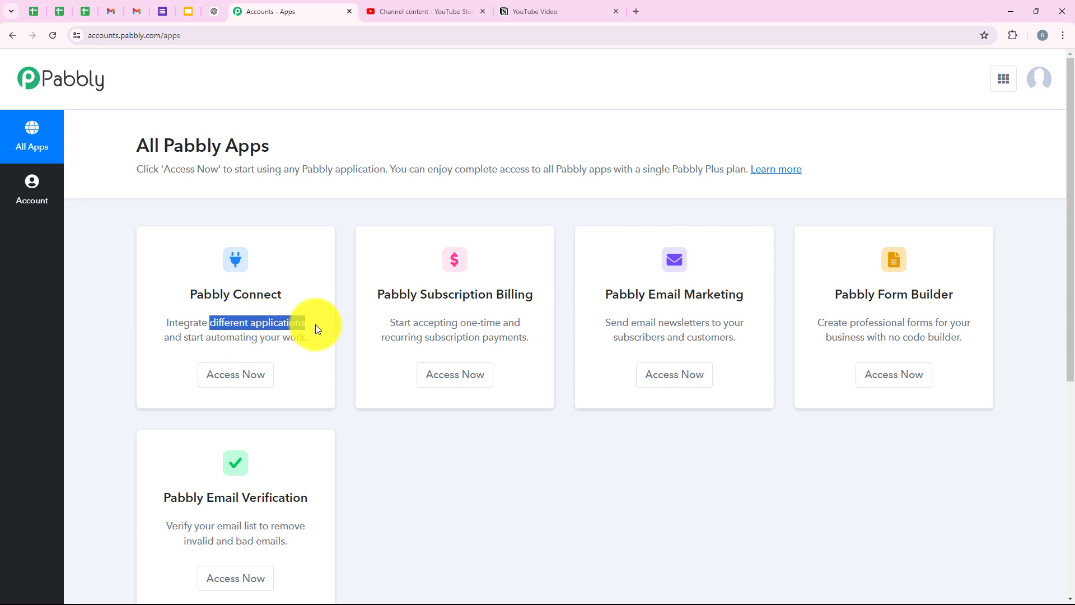
click(234, 384)
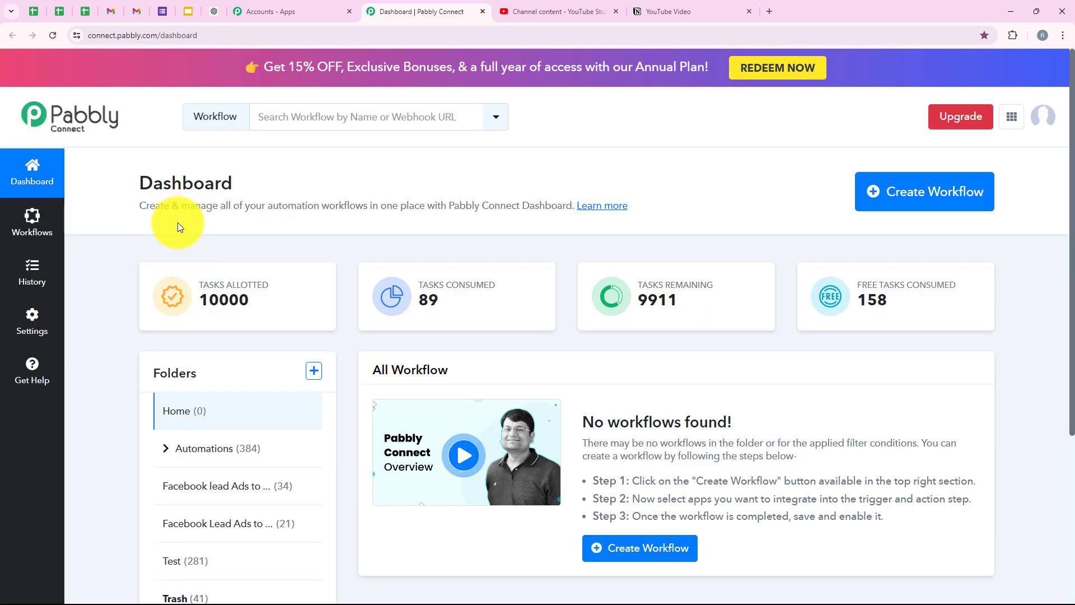
Start a new workflow and set its folder to Automations.
drag(147, 194, 228, 173)
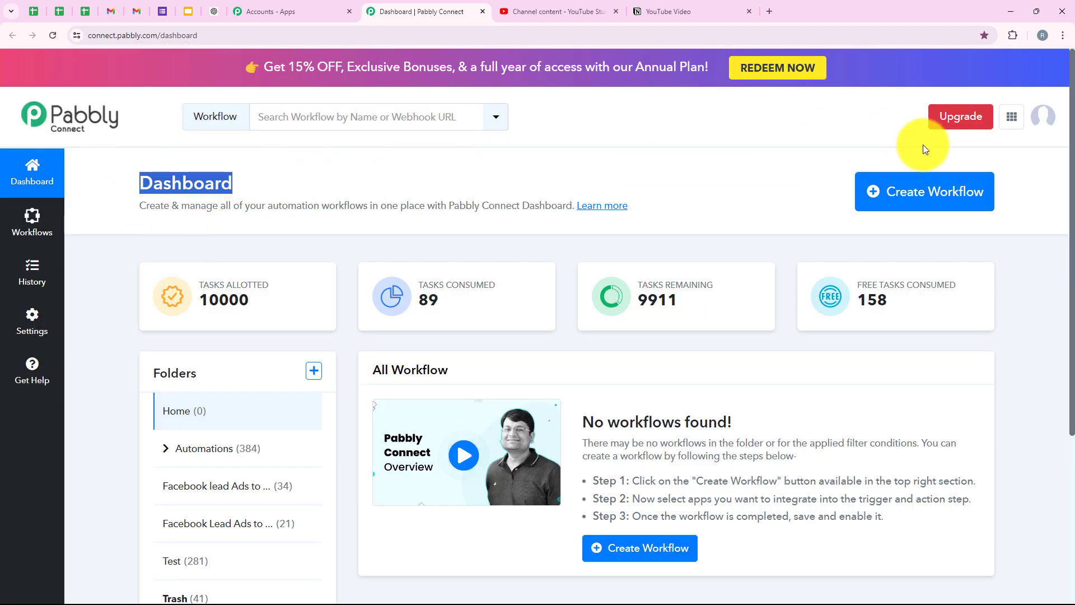
click(927, 190)
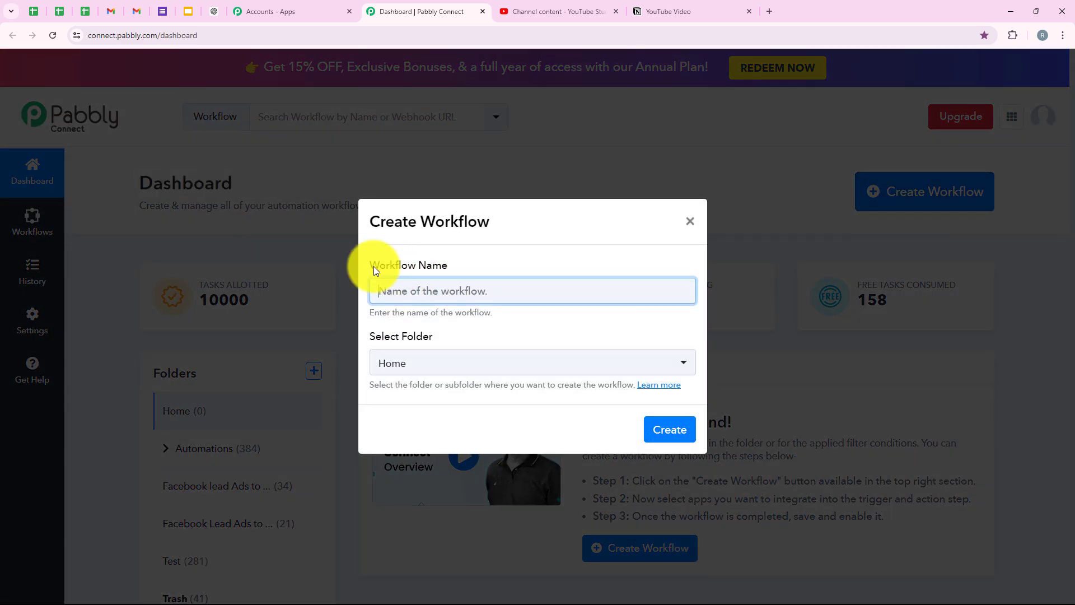
drag(372, 267, 454, 267)
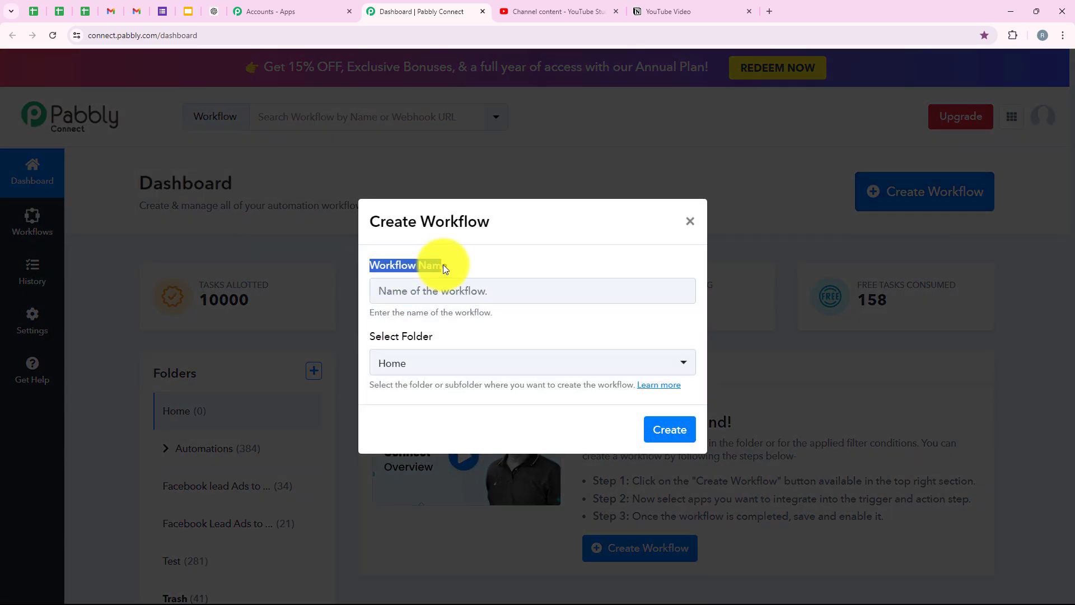
click(407, 339)
triple_click(406, 339)
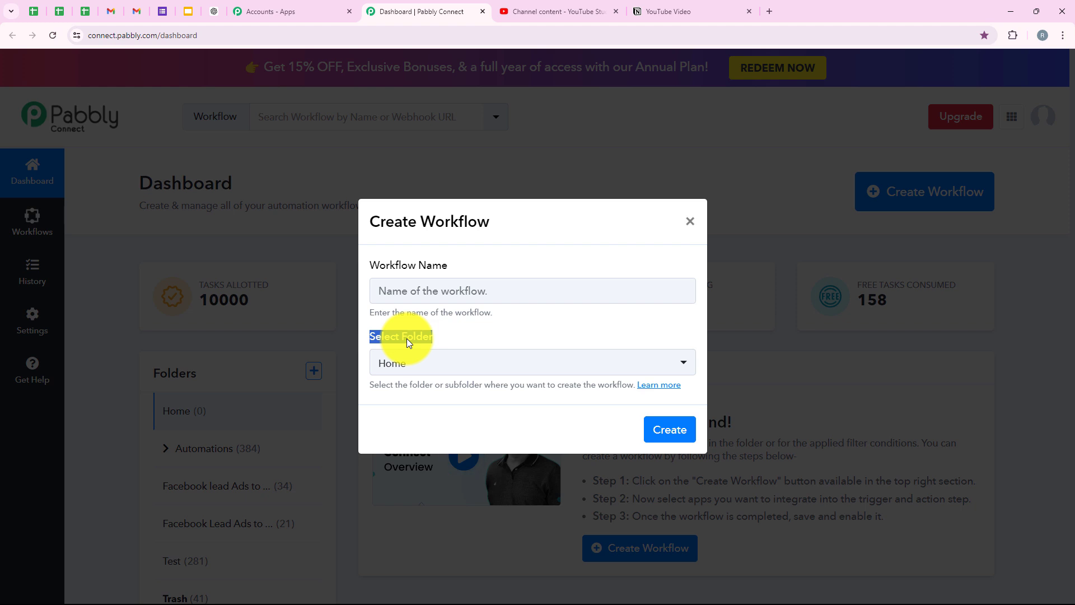
click(422, 360)
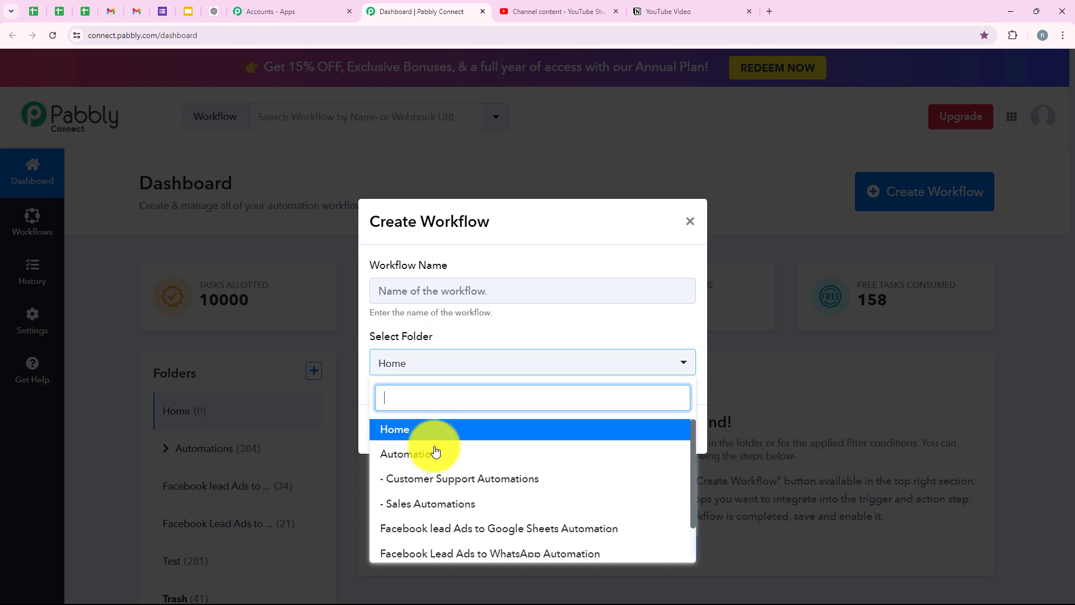
click(437, 457)
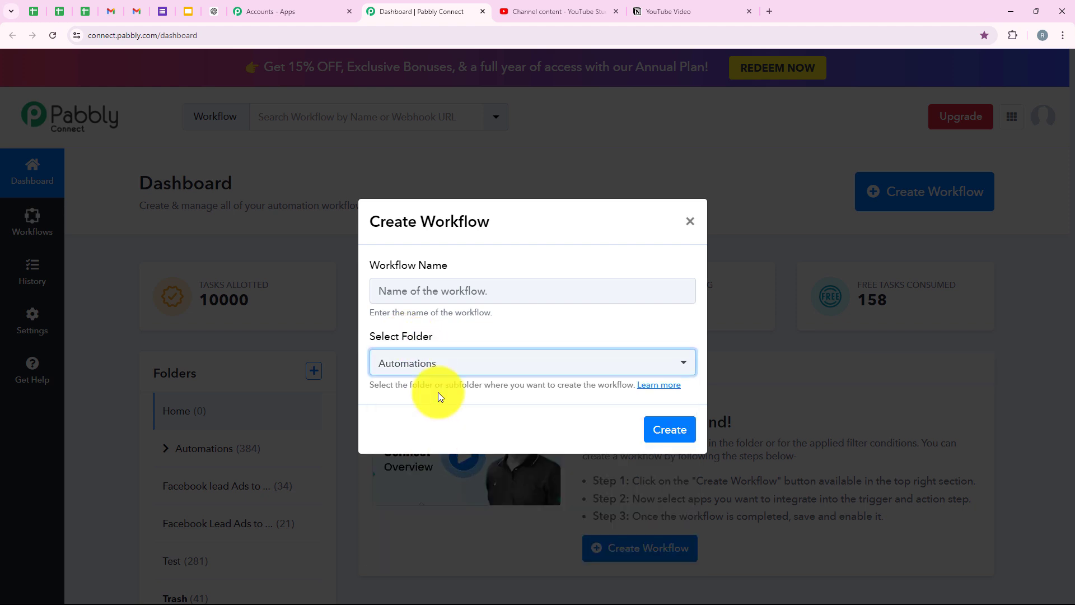
Name the workflow "How to Auto-Post YouTube Shorts with Tags & Description (Notion + Google Gemini + YouTube)" and create it.
click(435, 293)
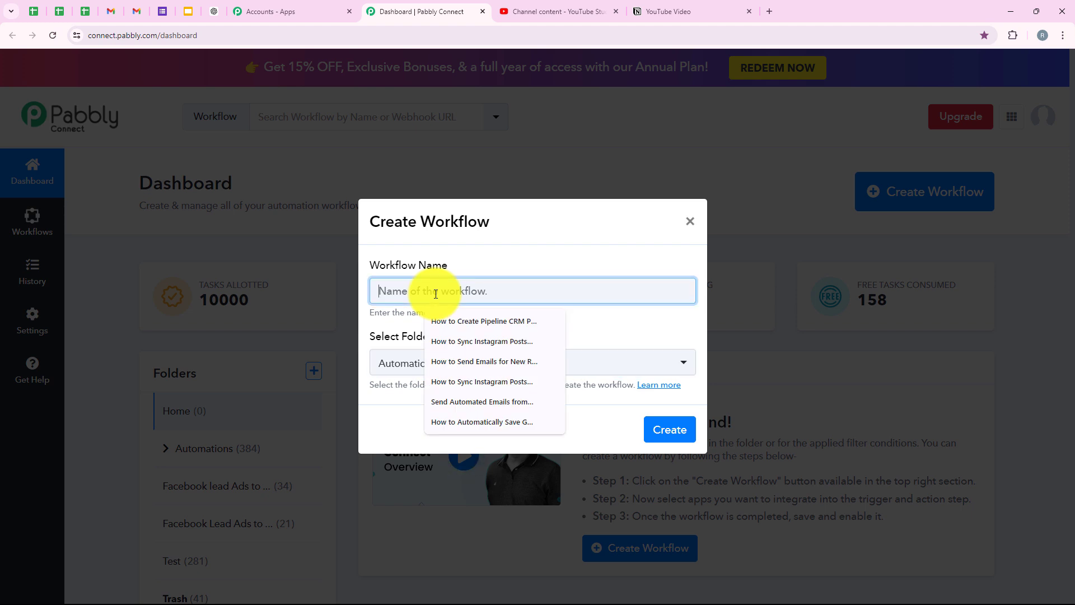
text(How to Auto-Post YouTube Shorts with Tags &  Description (Notion + Google Gemini + YouTube))
key(Home)
drag(372, 291, 799, 294)
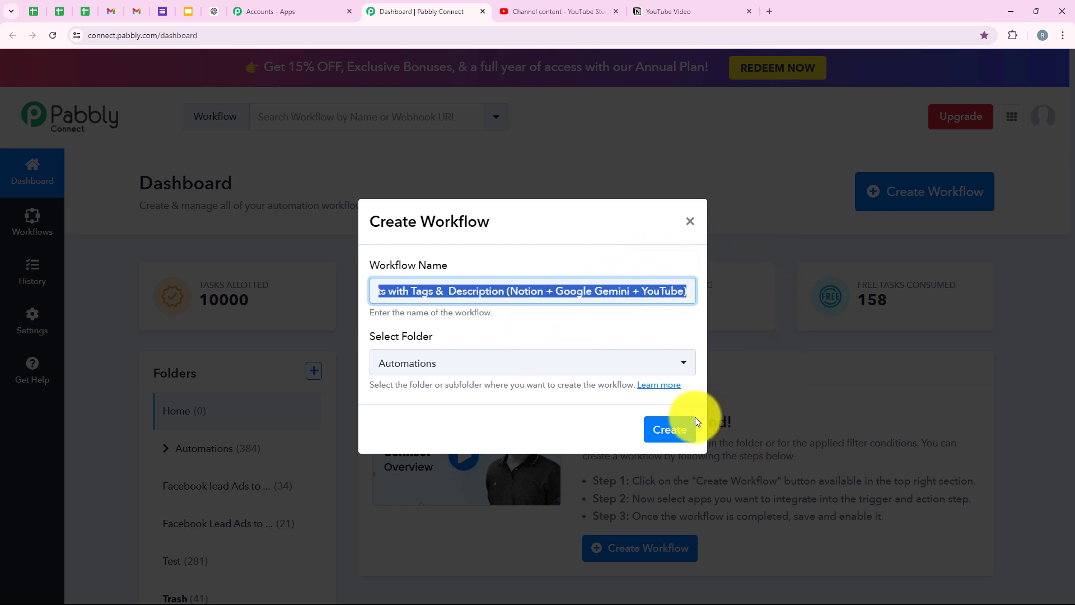
click(679, 427)
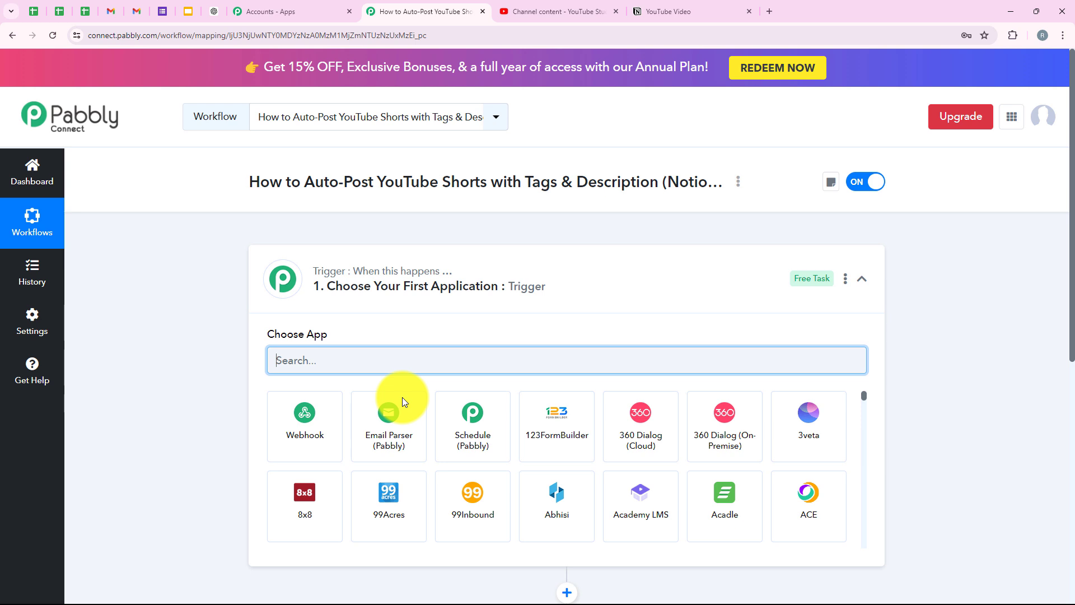
Find Notion in the app list and set it as the workflow's trigger application.
click(492, 271)
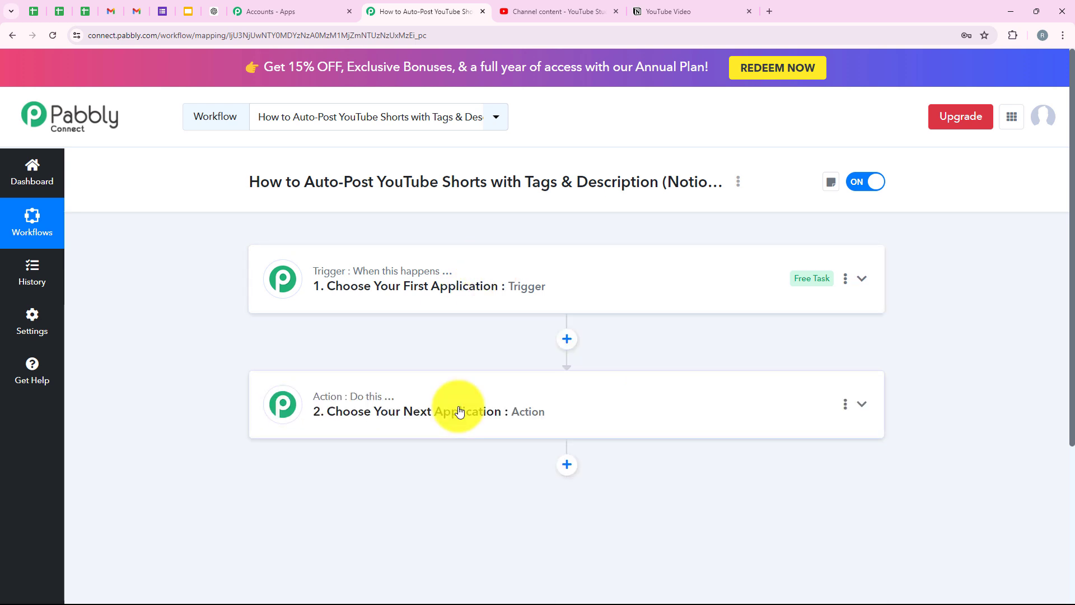
mouse_move(359, 280)
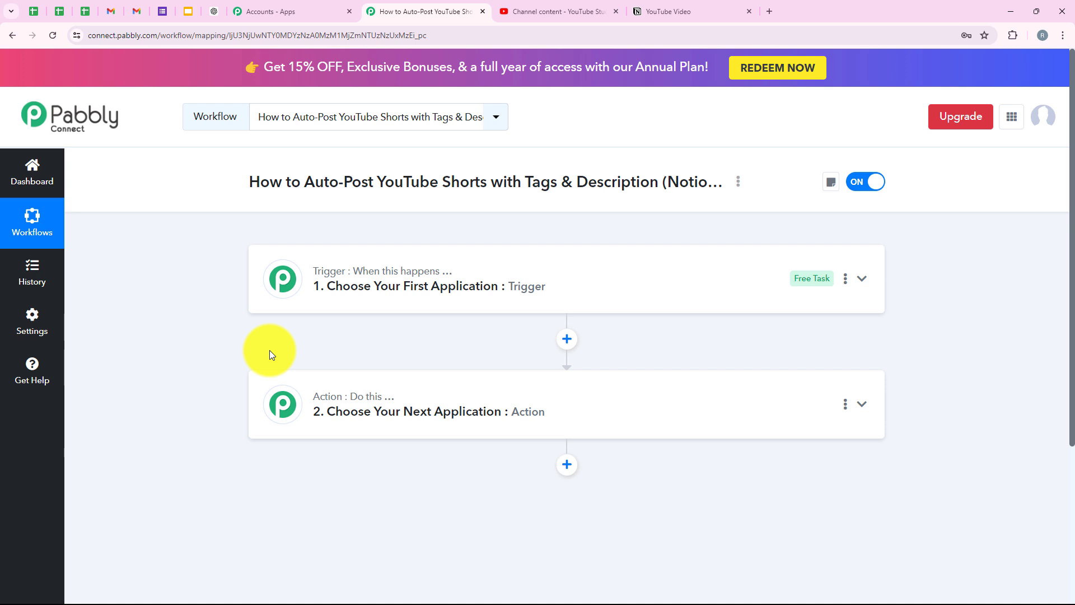
click(463, 256)
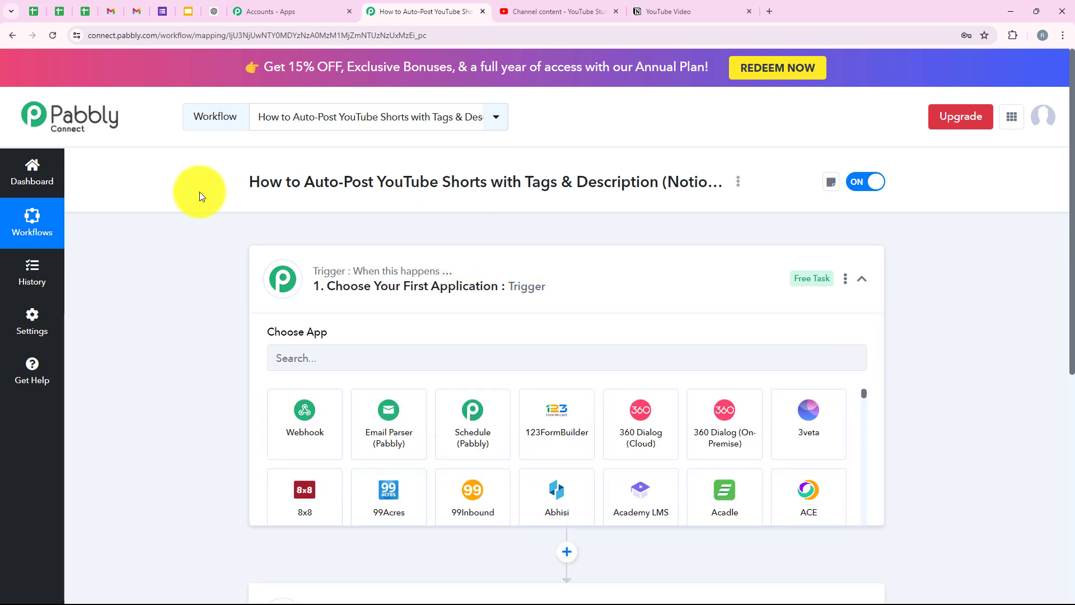
click(333, 362)
text(N)
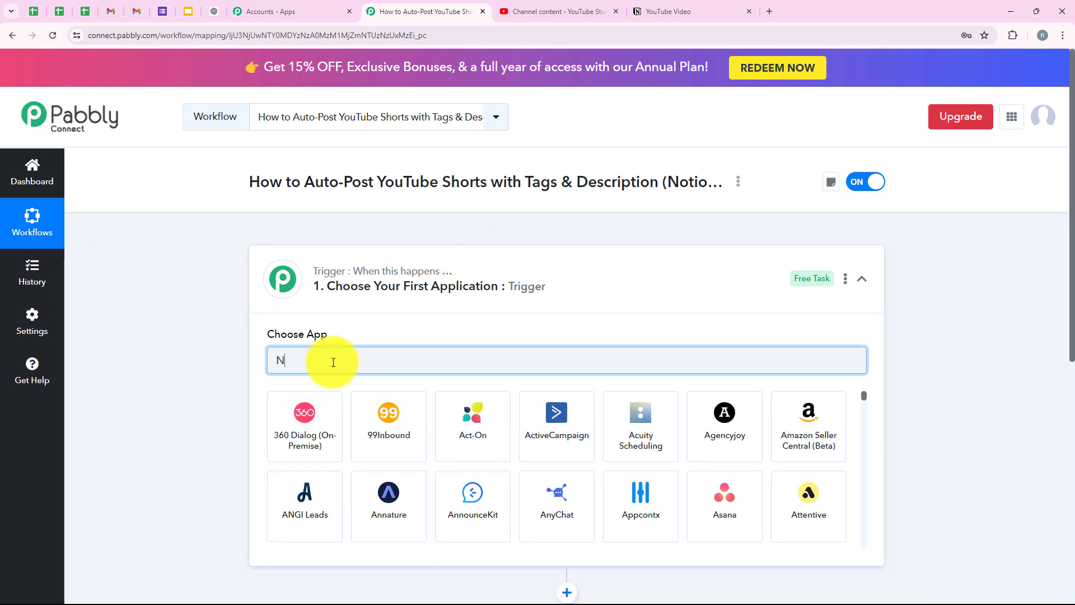
text(otion)
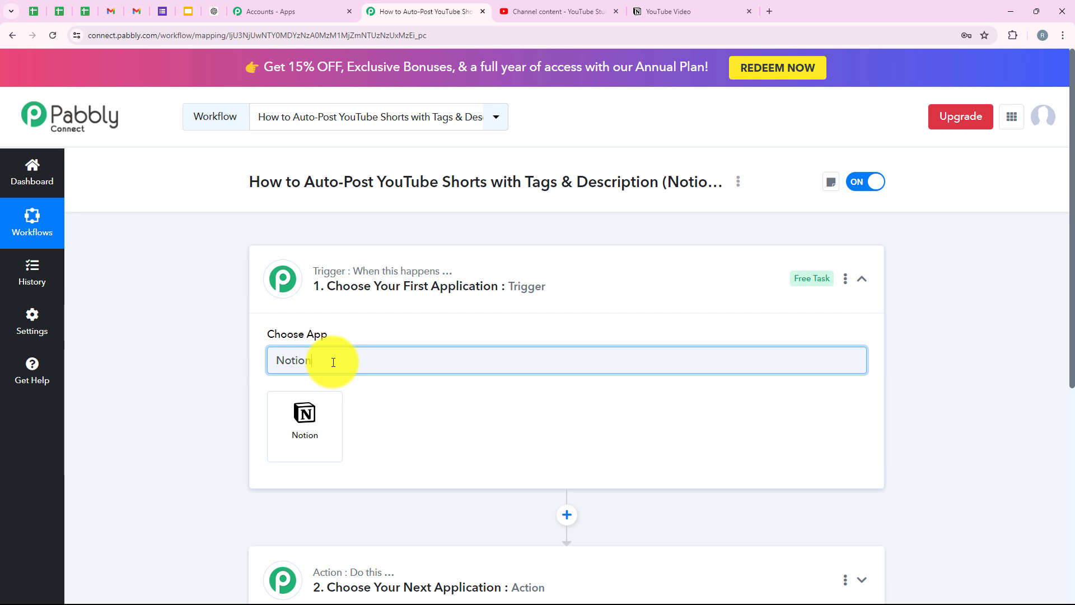
click(329, 414)
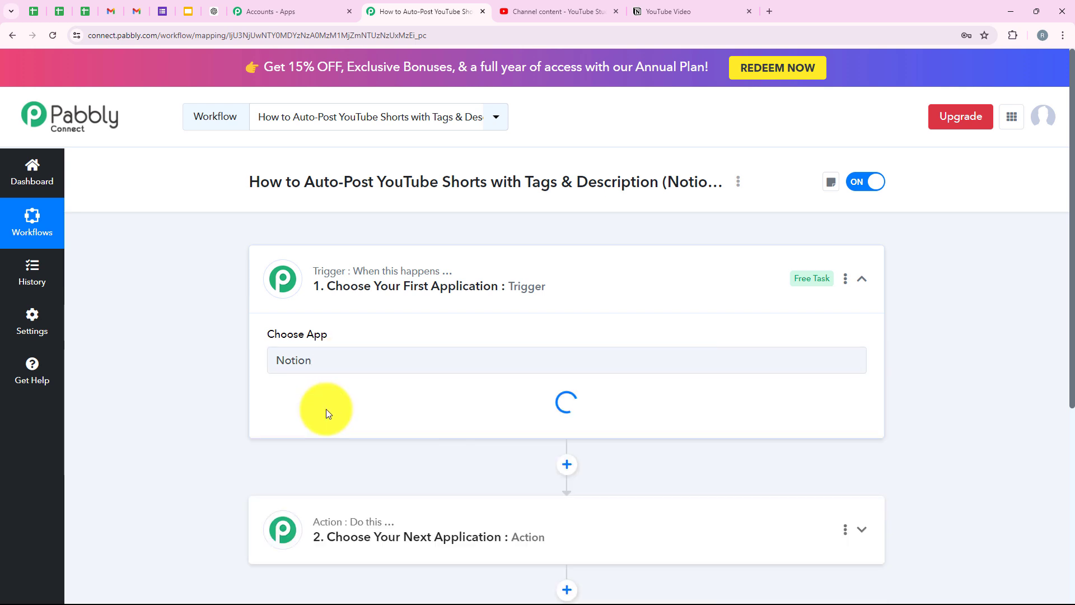
Set the Notion trigger event to New Database Item.
drag(259, 389, 335, 390)
click(341, 418)
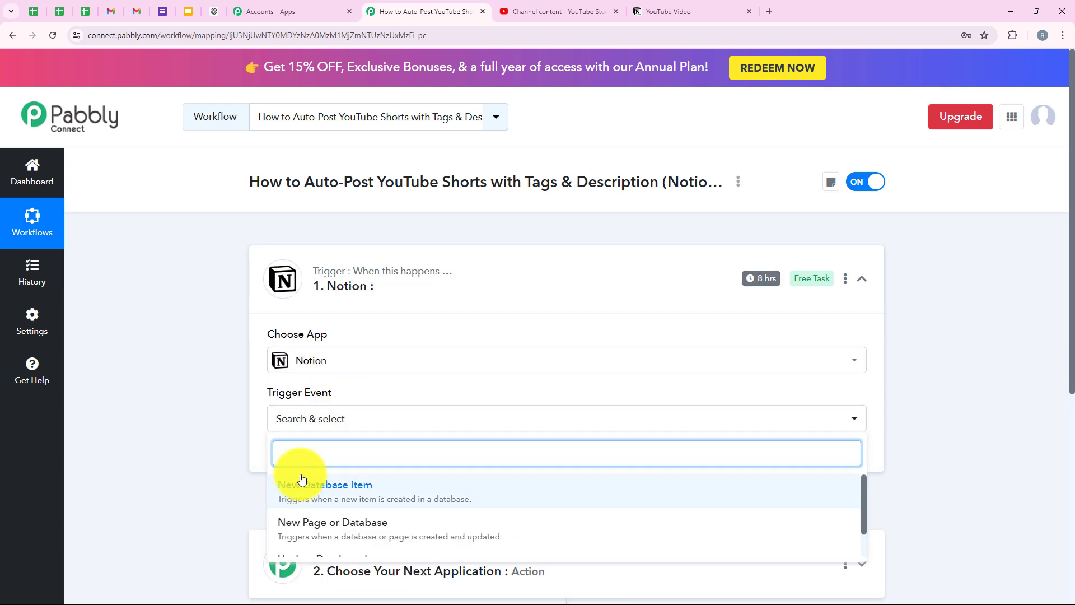
scroll(485, 379, down, 1)
click(348, 430)
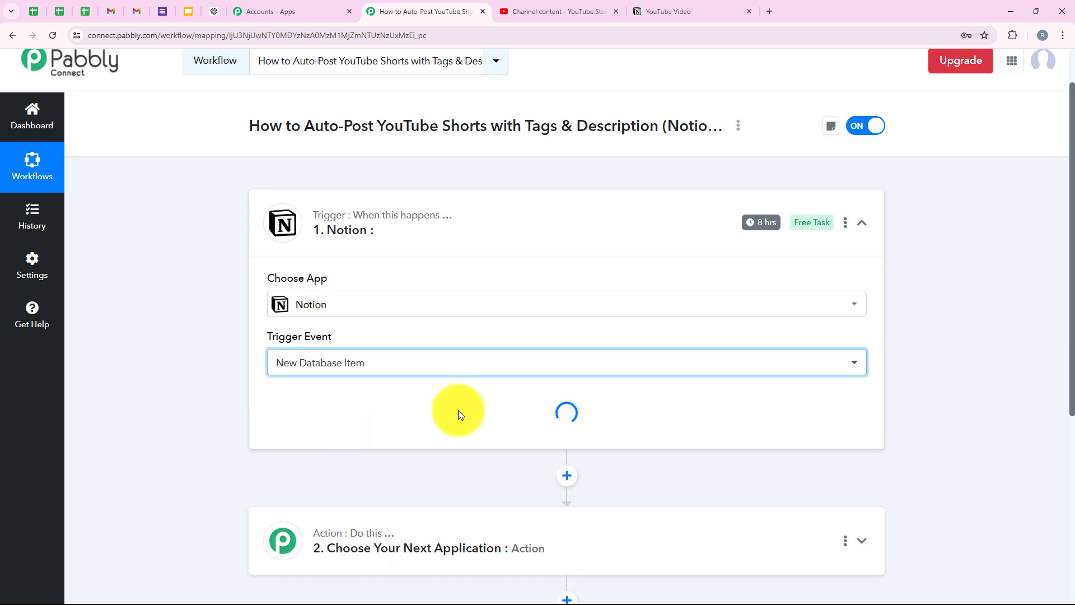
Add a new Notion connection for the trigger and launch its authorization with Notion.
click(287, 399)
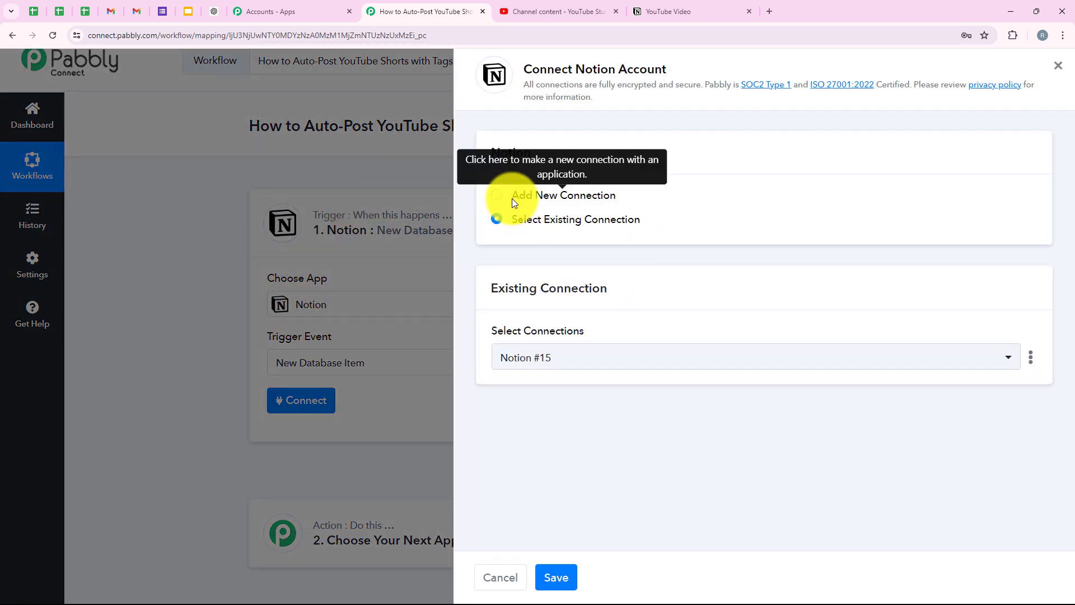
drag(512, 198, 622, 198)
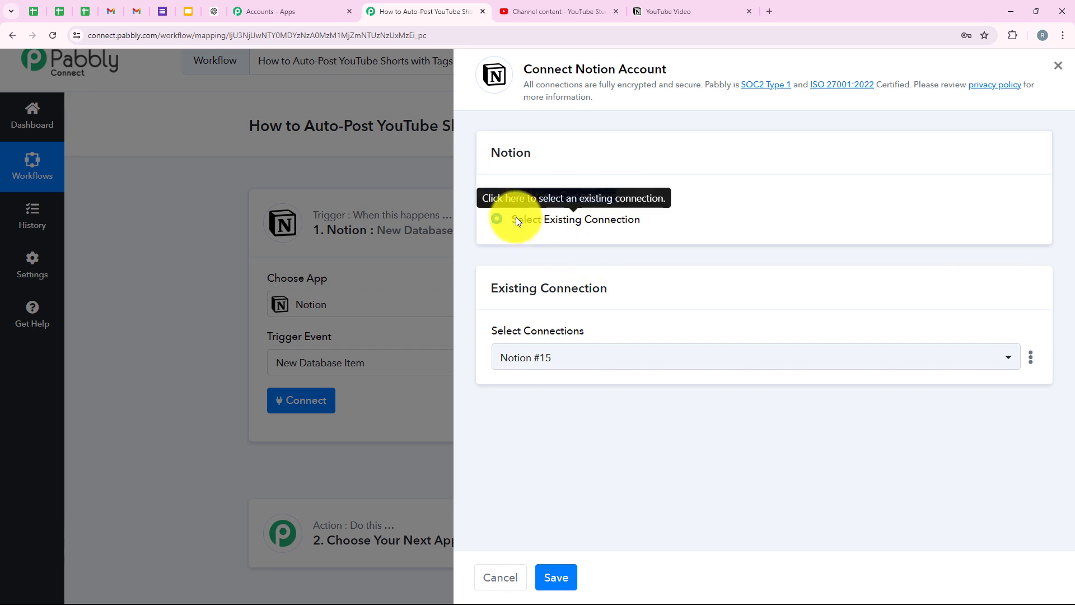
drag(516, 217, 634, 220)
click(645, 220)
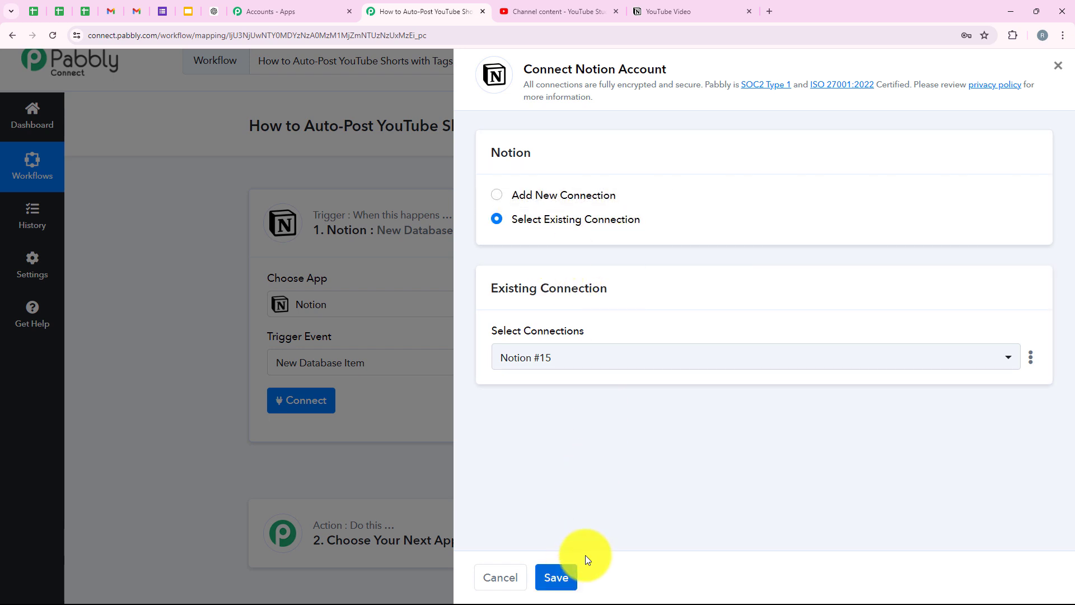
click(519, 192)
click(508, 377)
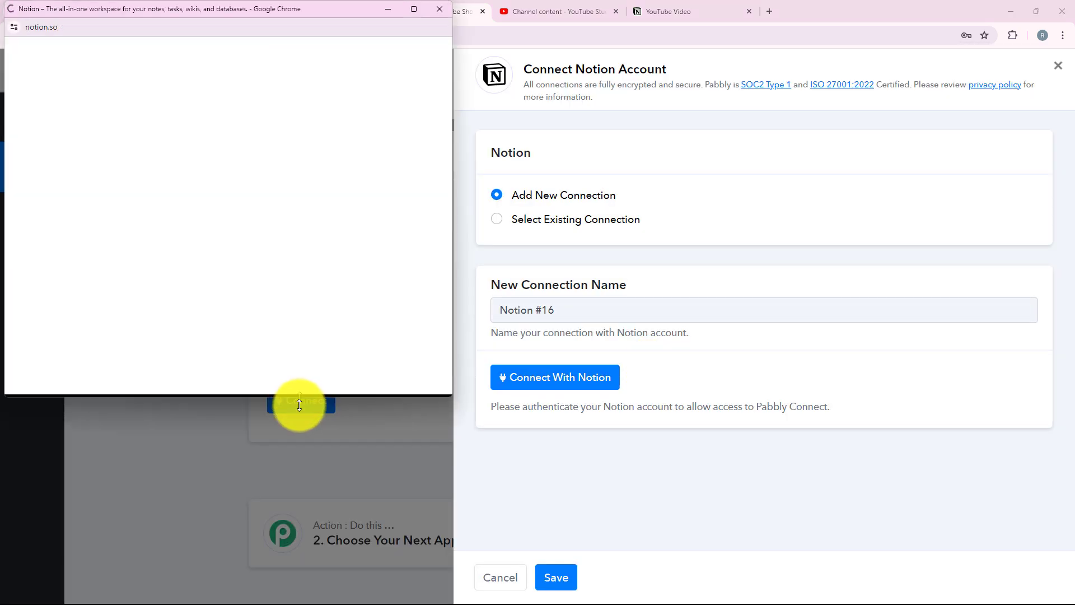
drag(299, 405, 295, 559)
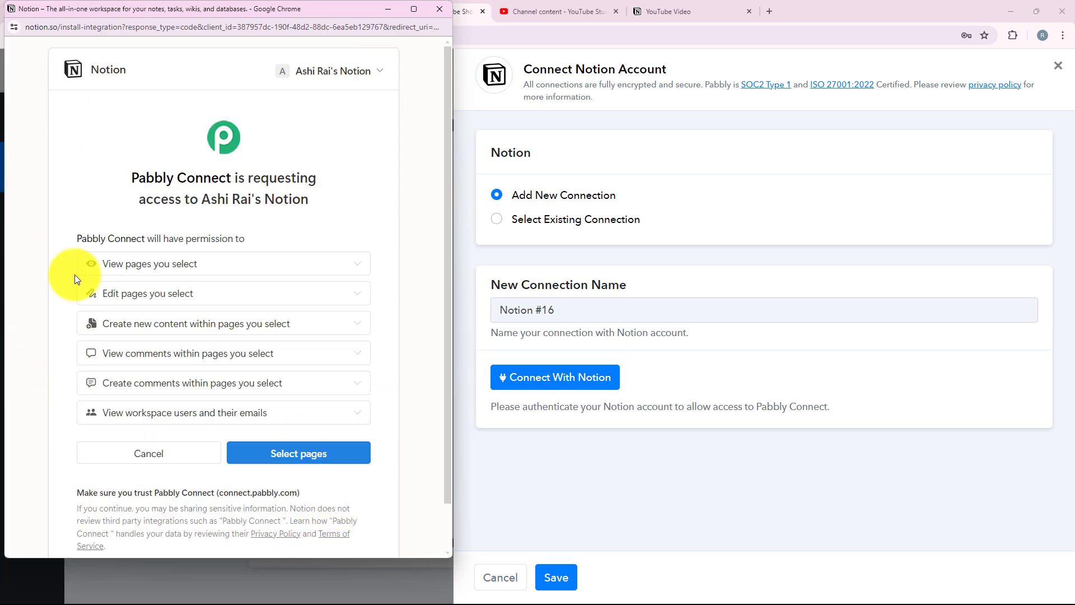
Grant Pabbly Connect access to only the YouTube Video page in Notion and complete the authorization.
click(319, 453)
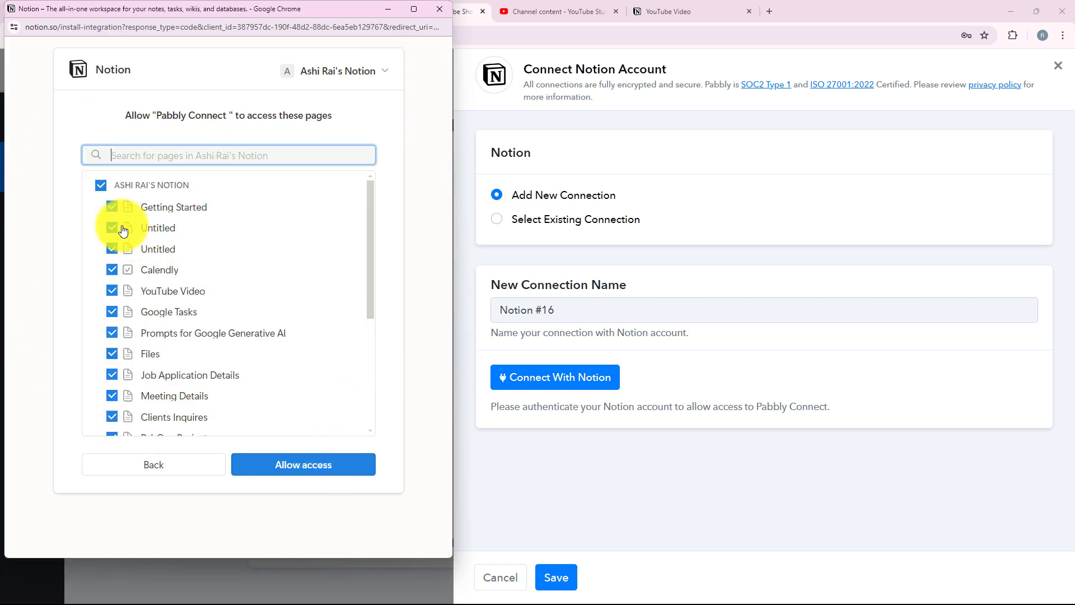
click(101, 186)
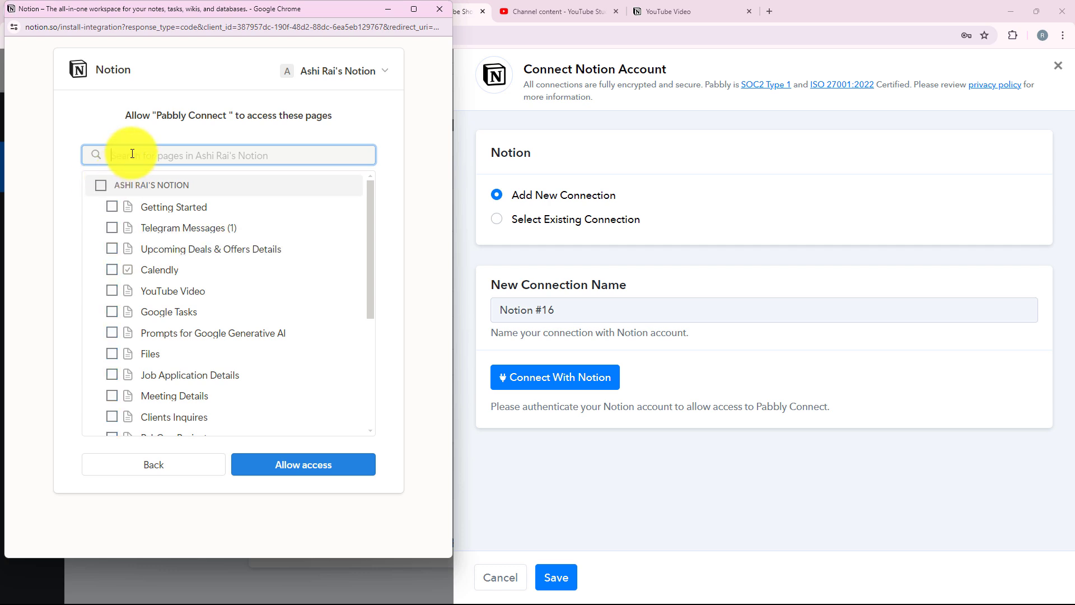
scroll(134, 240, down, 4)
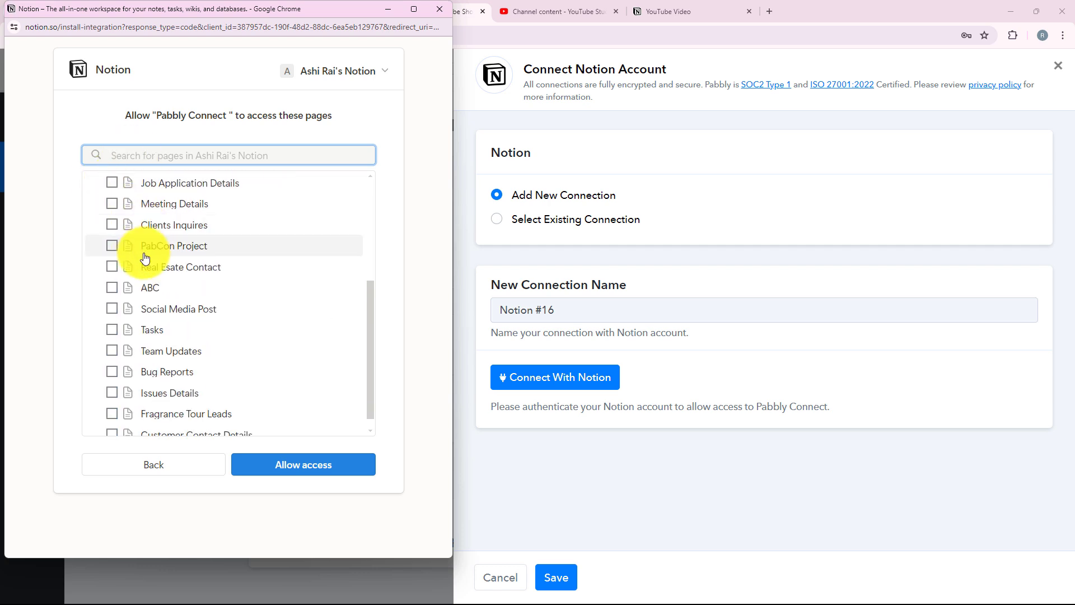
scroll(152, 270, up, 5)
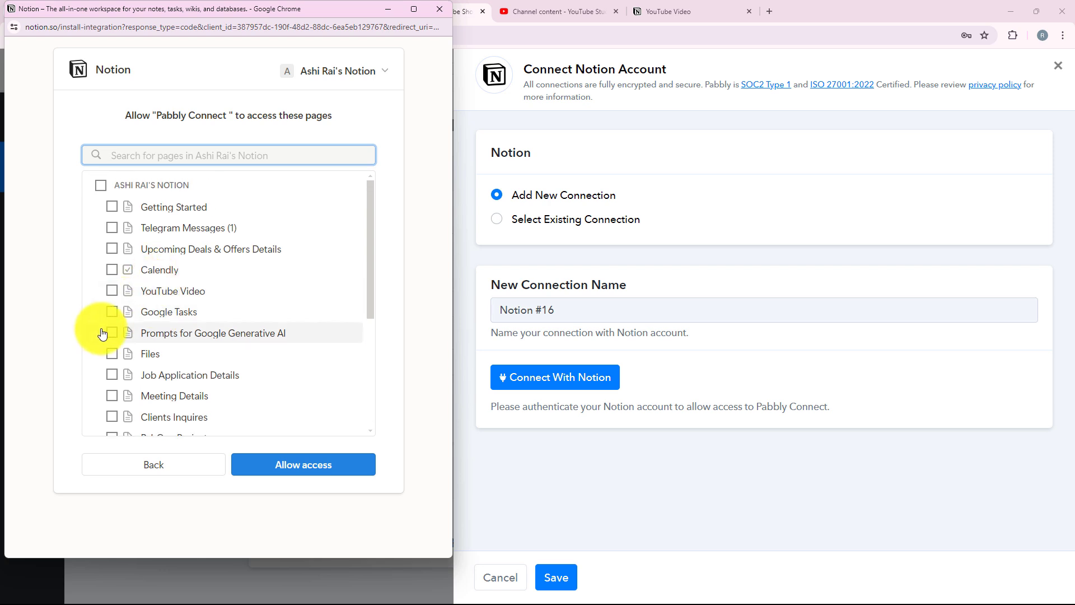
click(113, 291)
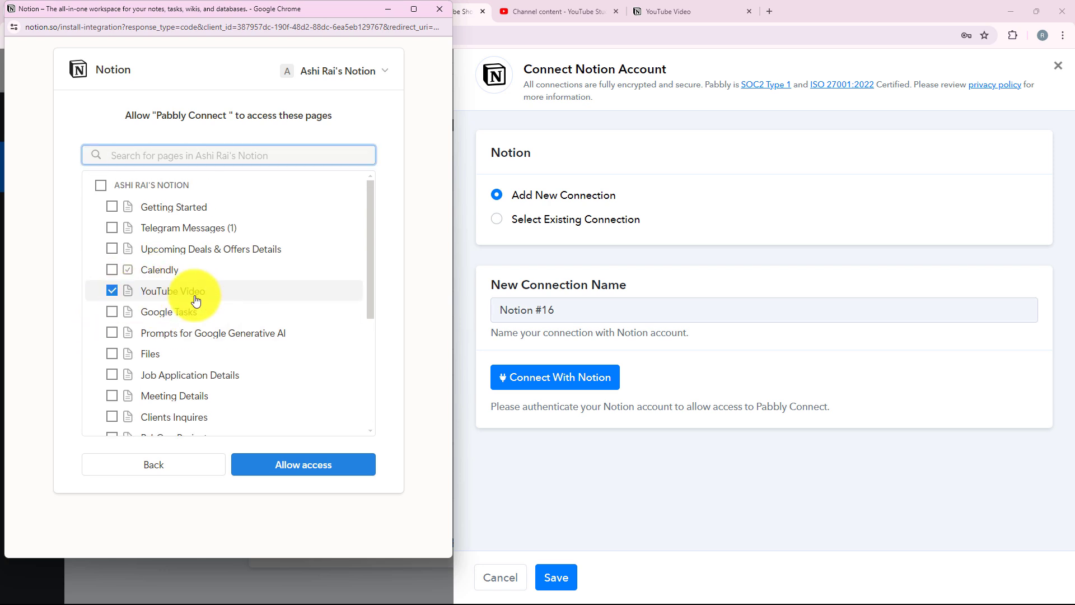
click(249, 469)
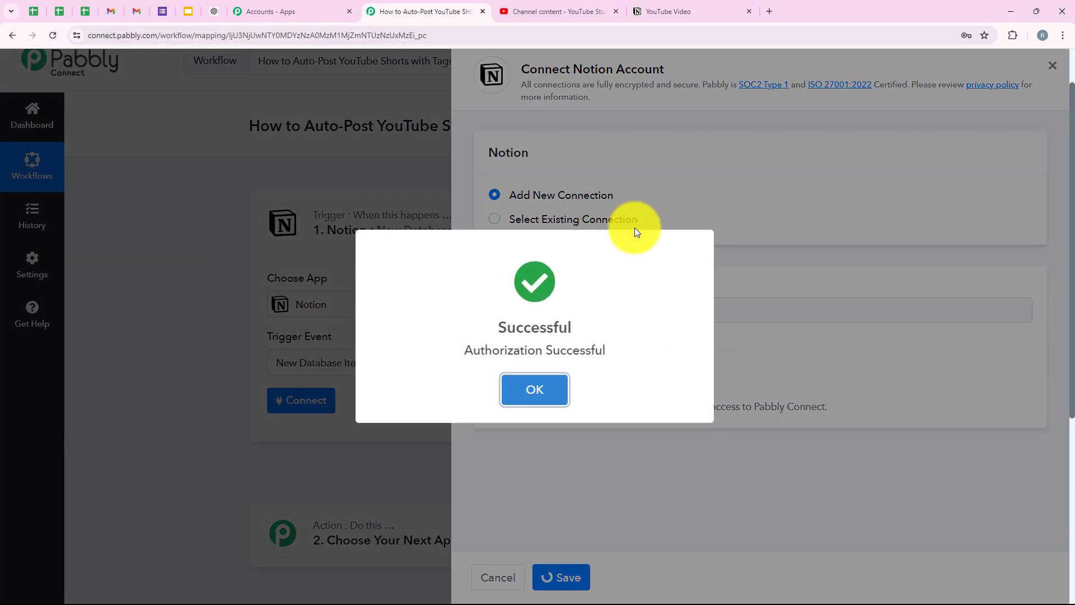
click(535, 389)
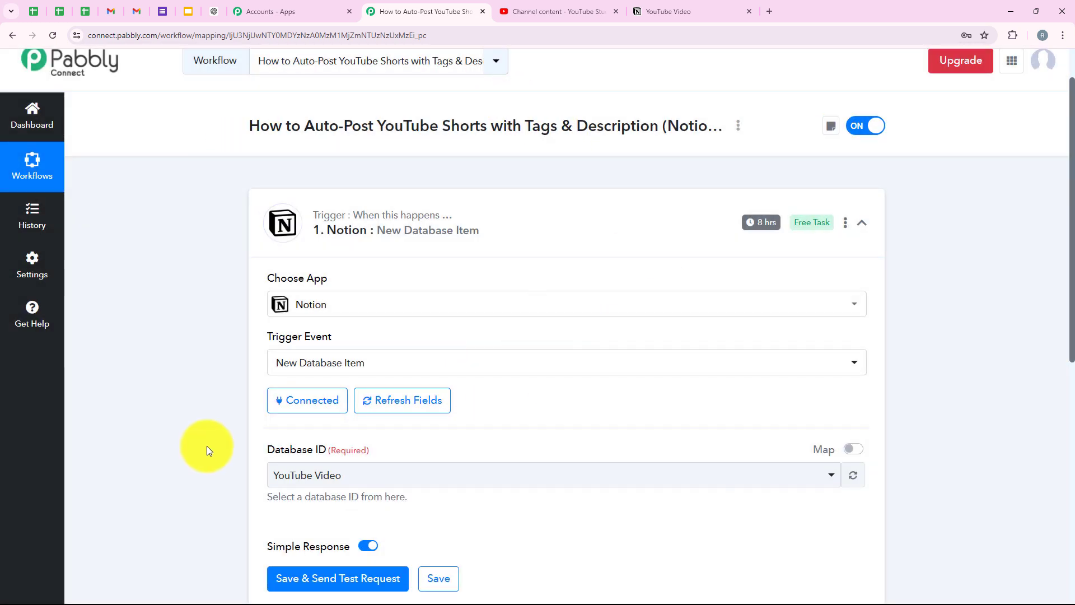
Choose YouTube Video as the trigger's Database ID, checking it against the Notion database, and review the trigger's polling interval.
scroll(207, 446, down, 1)
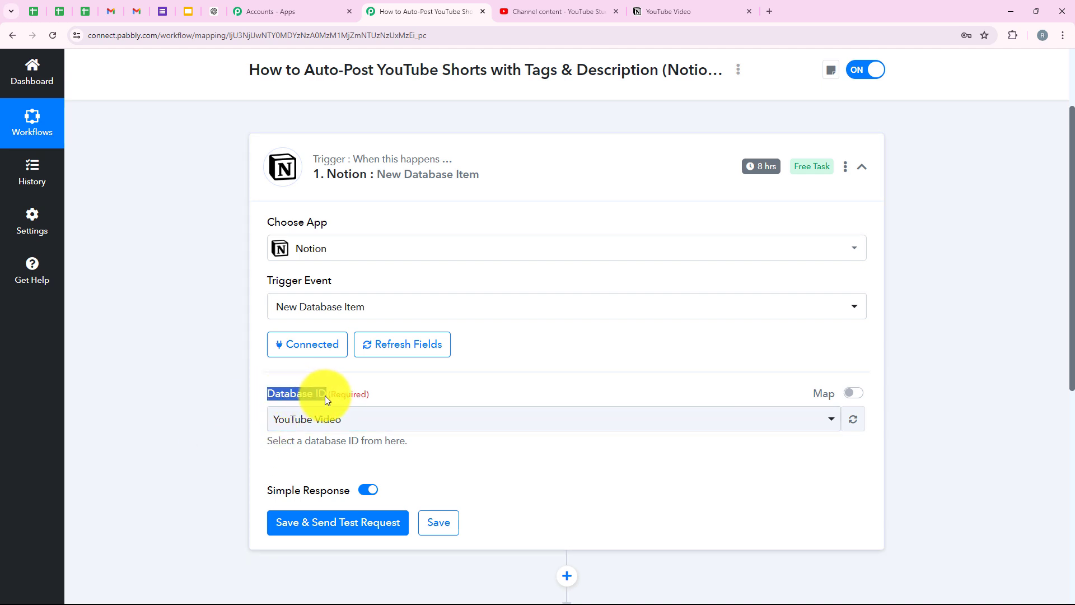
click(358, 421)
click(372, 430)
click(667, 11)
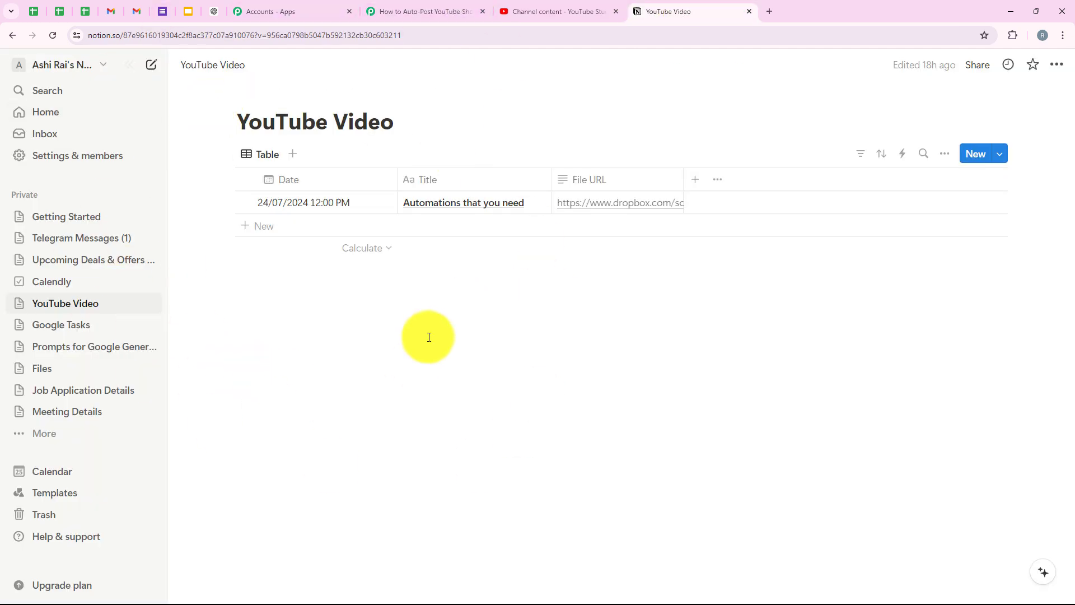
click(380, 6)
scroll(387, 378, down, 1)
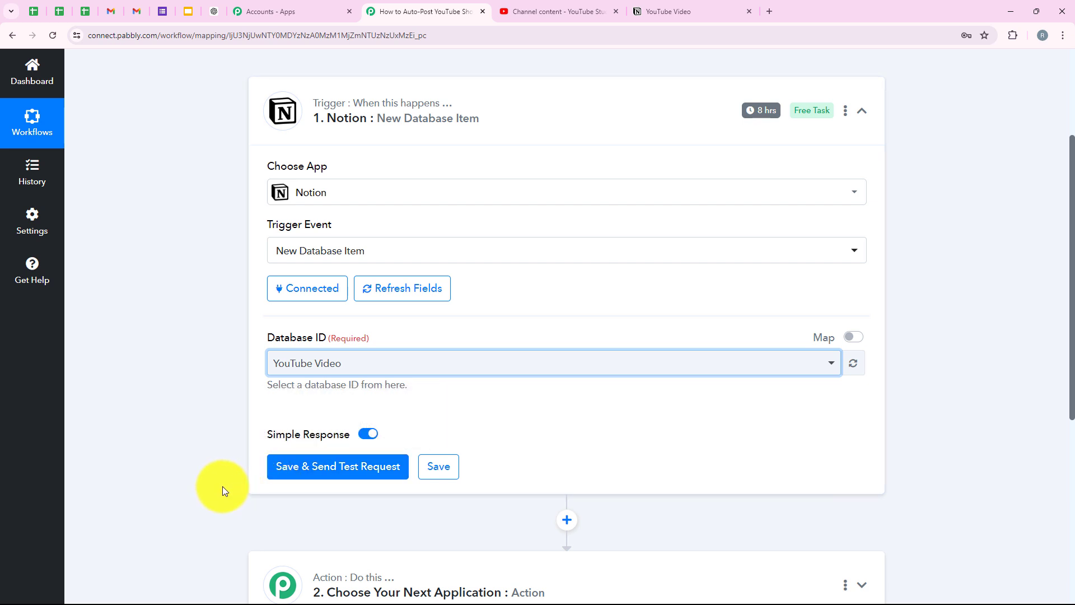
scroll(224, 486, up, 3)
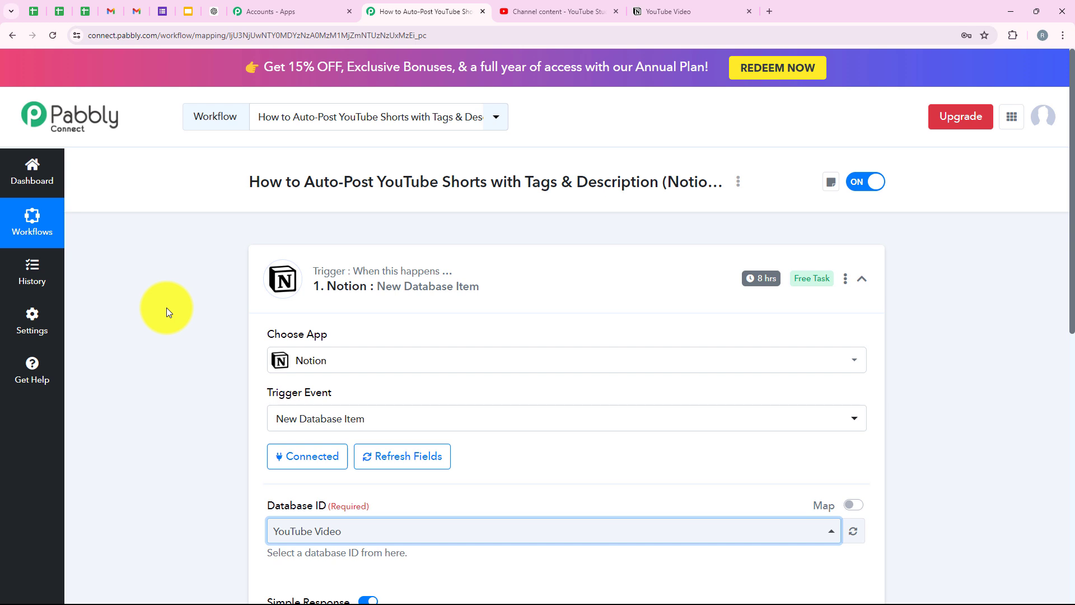
mouse_move(756, 277)
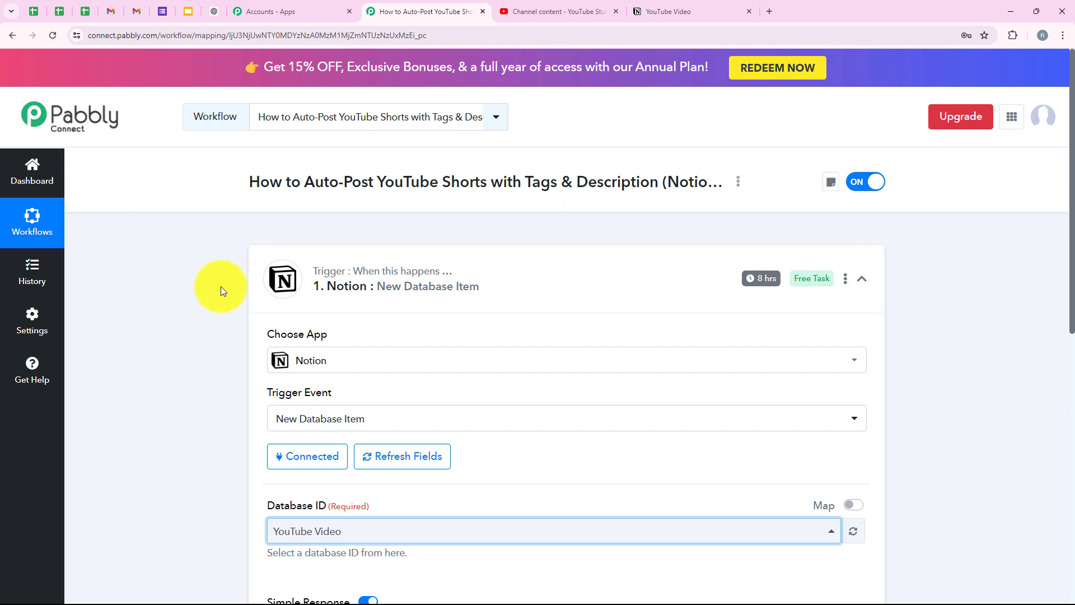
scroll(224, 280, down, 4)
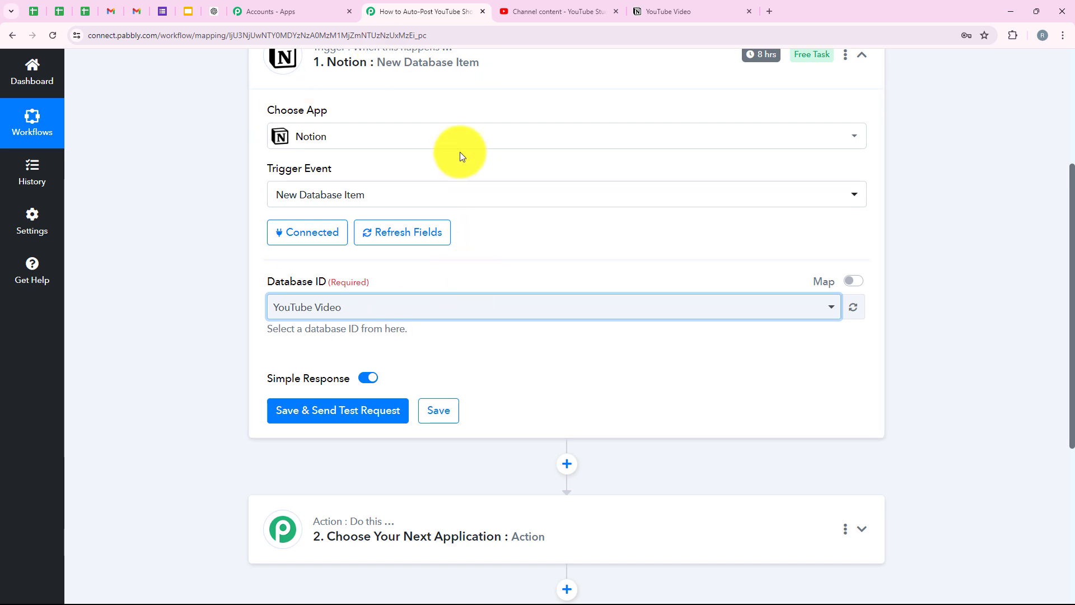
In Notion, change the date of the "Automations that you need" entry in the YouTube Video database to 25/07/2024.
click(672, 10)
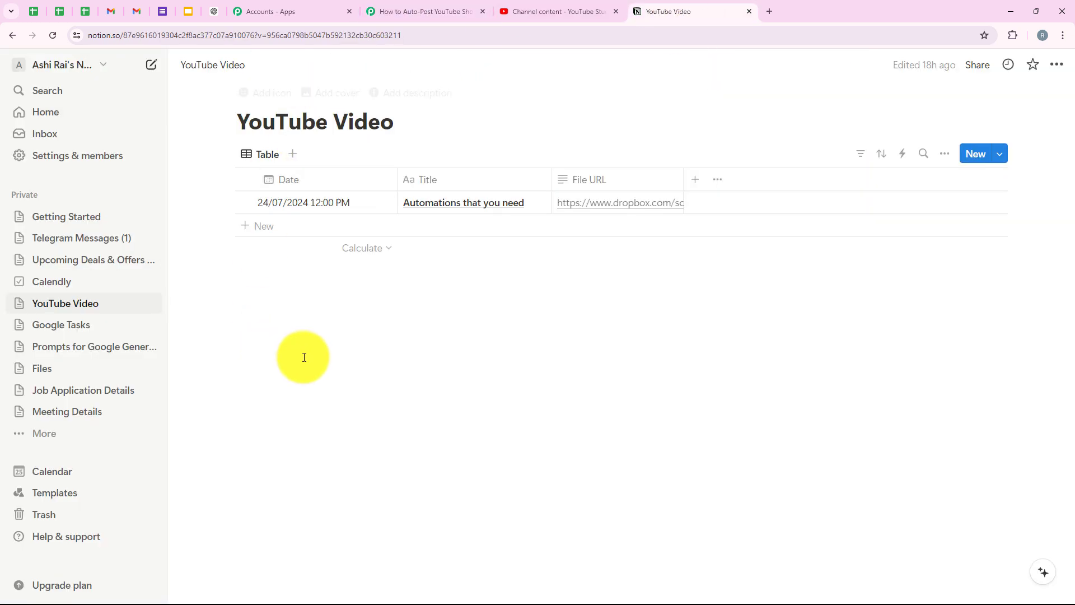
click(274, 196)
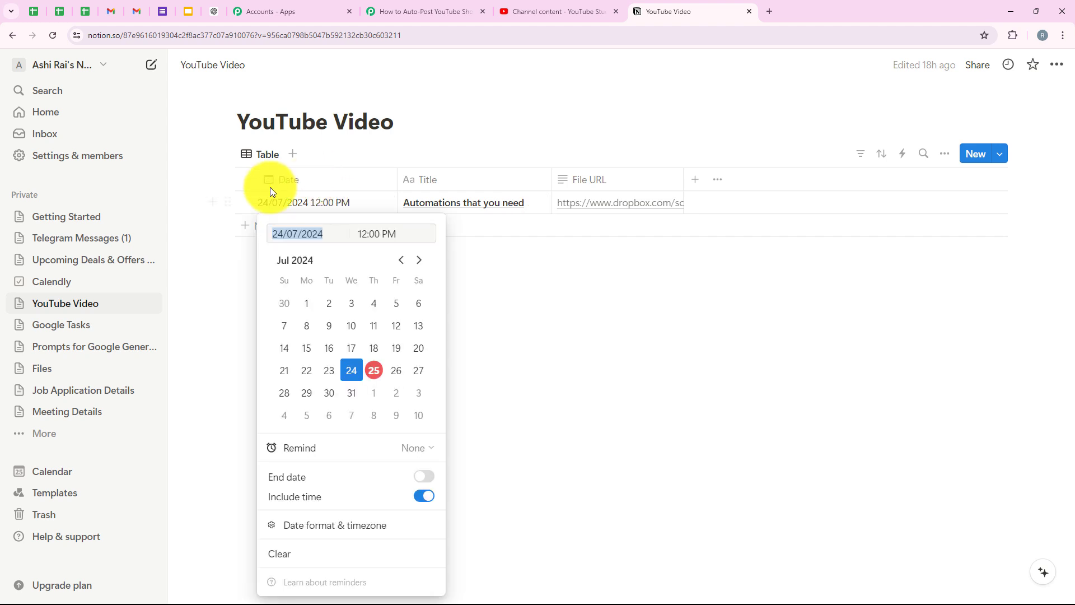
click(374, 371)
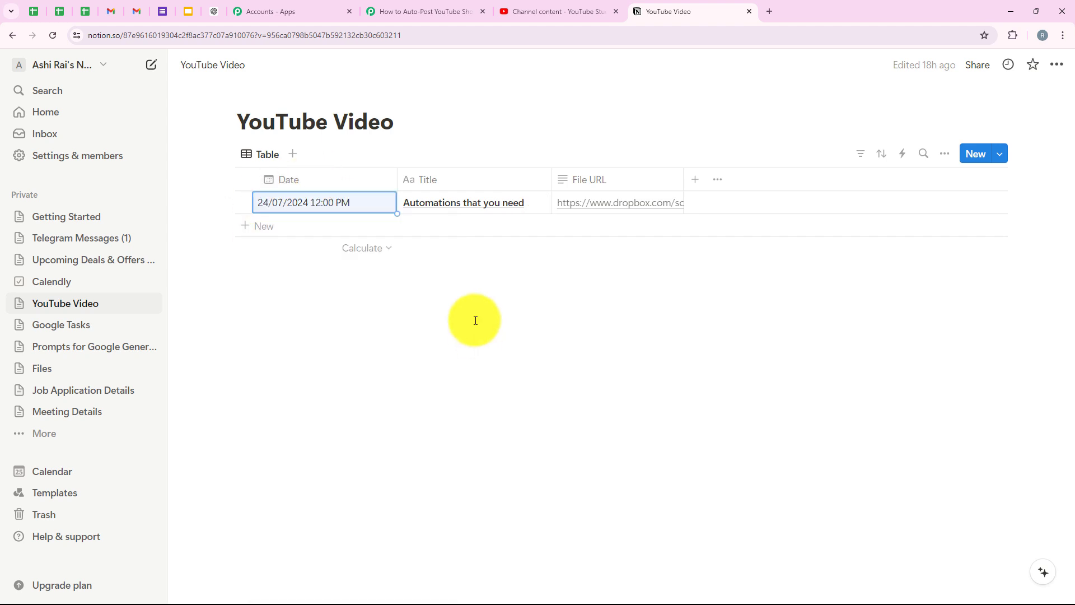
Examine the Title and File URL values of the entry in the YouTube Video database.
click(484, 210)
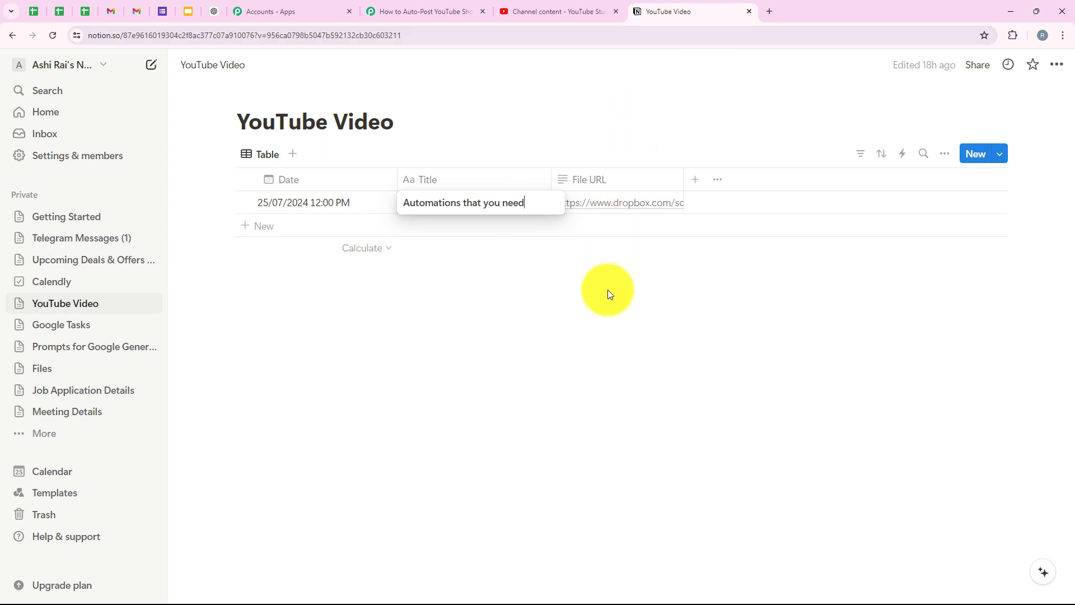
key(Escape)
click(605, 199)
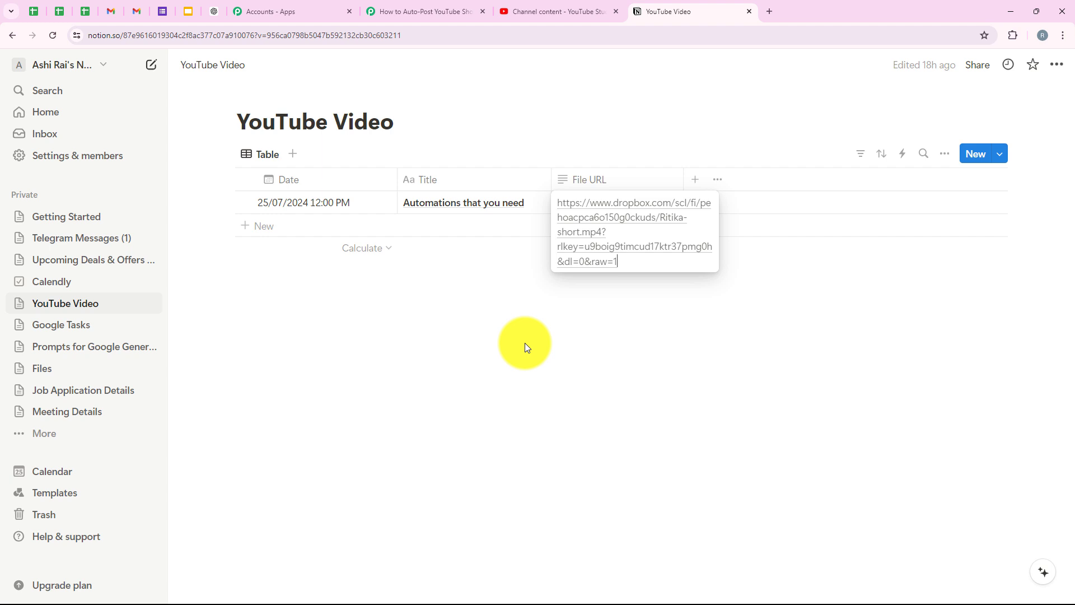
key(Escape)
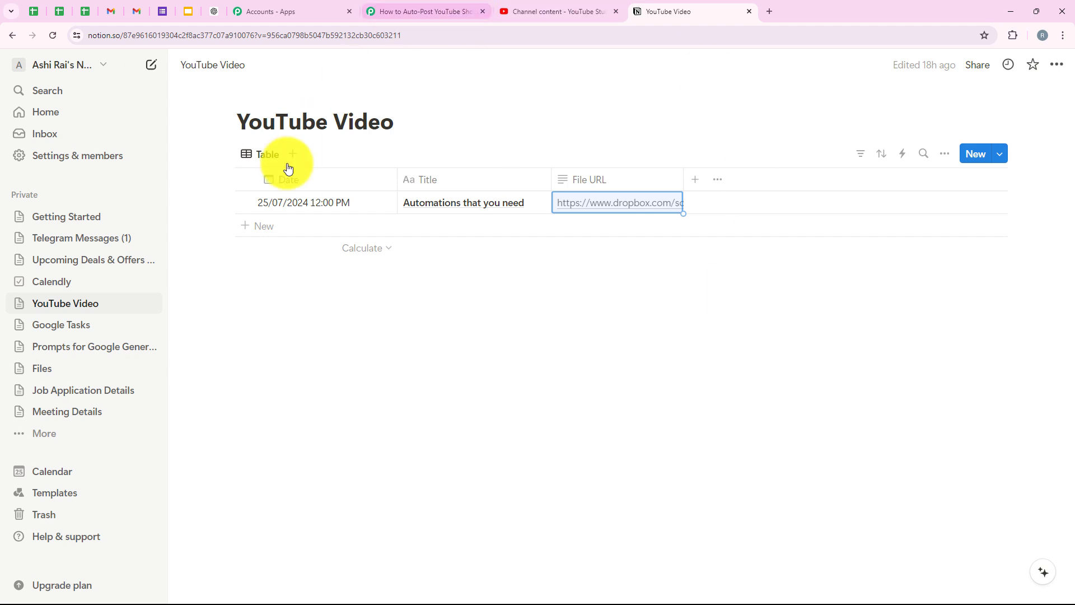
click(451, 320)
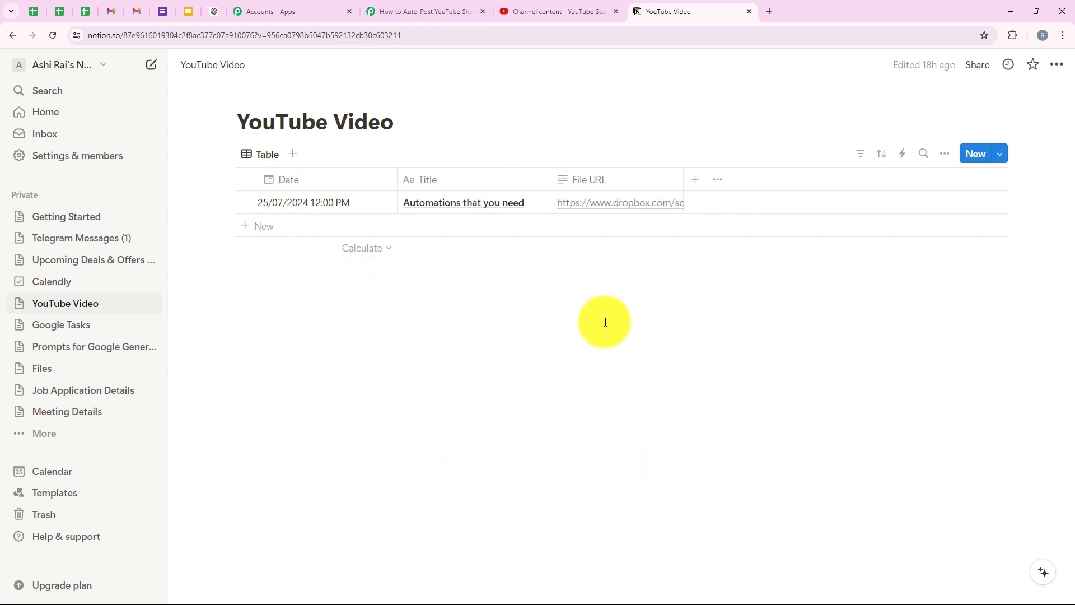
click(557, 209)
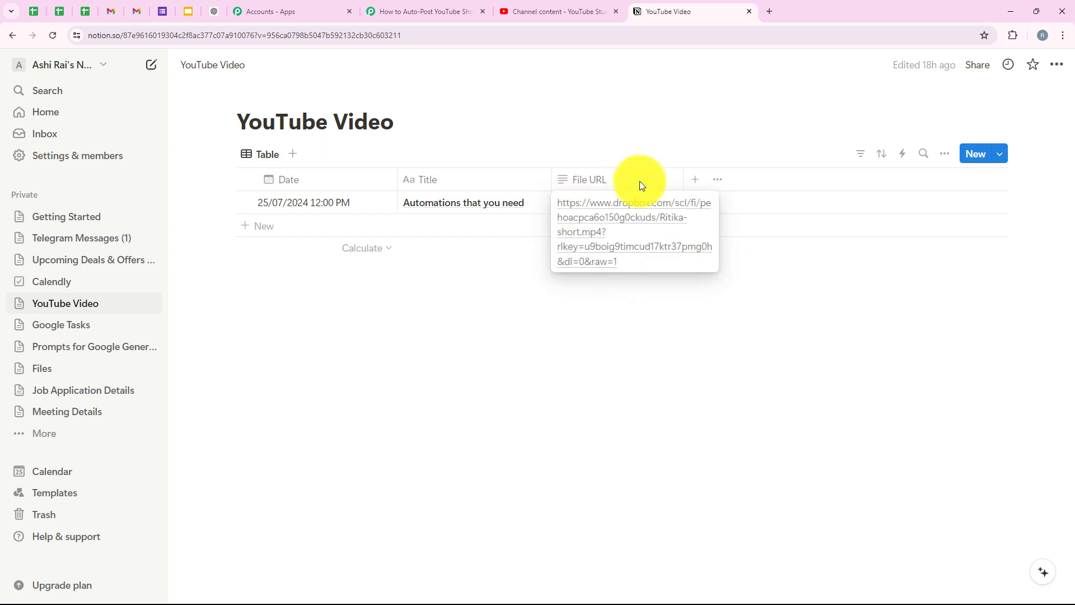
click(576, 340)
click(713, 405)
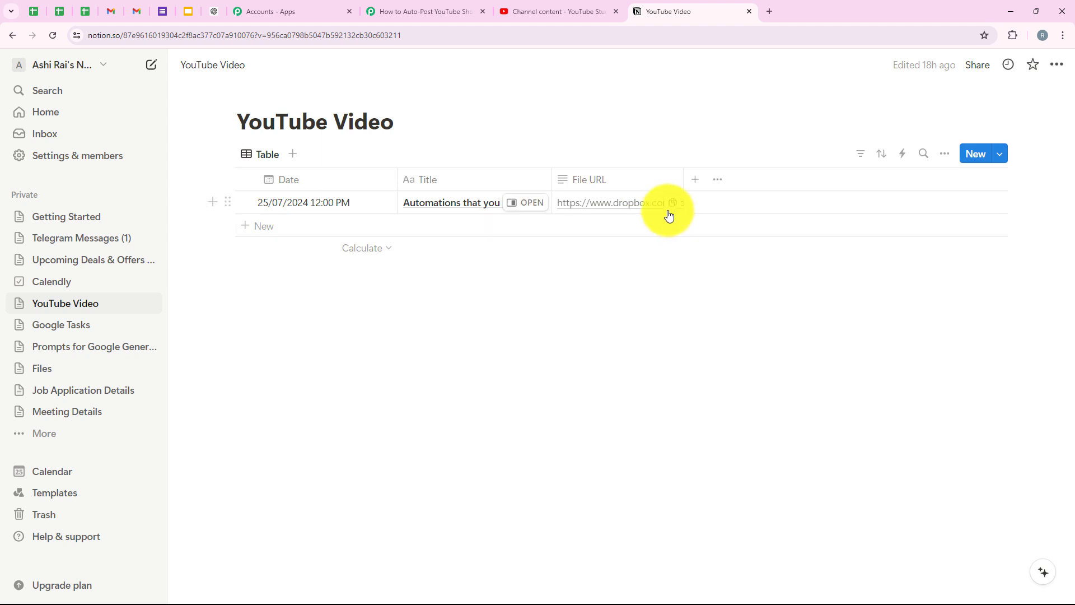
drag(643, 216, 557, 252)
click(694, 293)
click(572, 324)
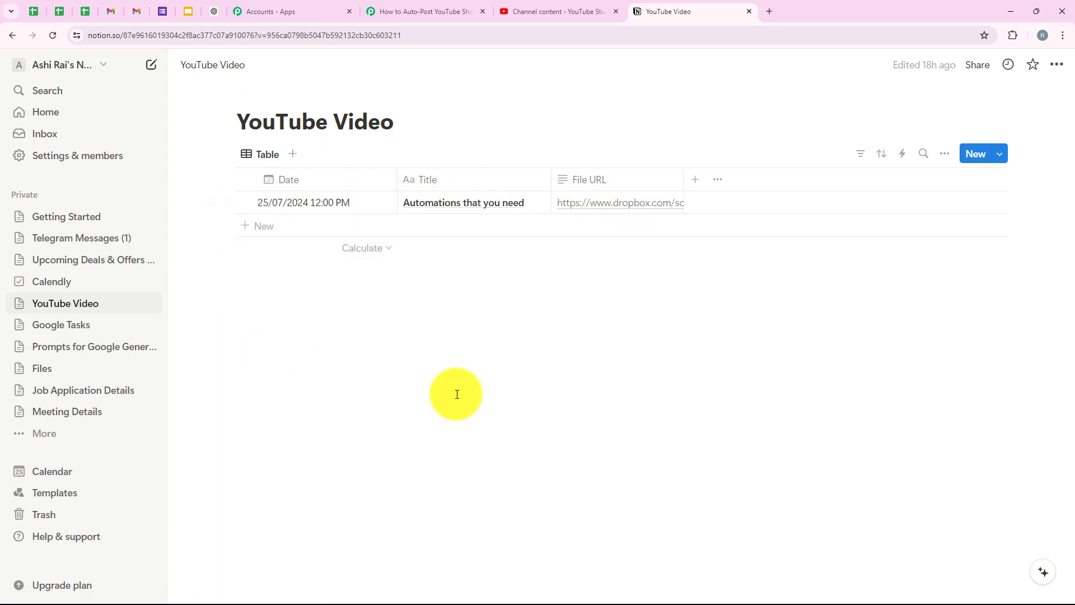
Switch back to Pabbly Connect, then save the Notion trigger and send a test request to capture the database item.
click(426, 11)
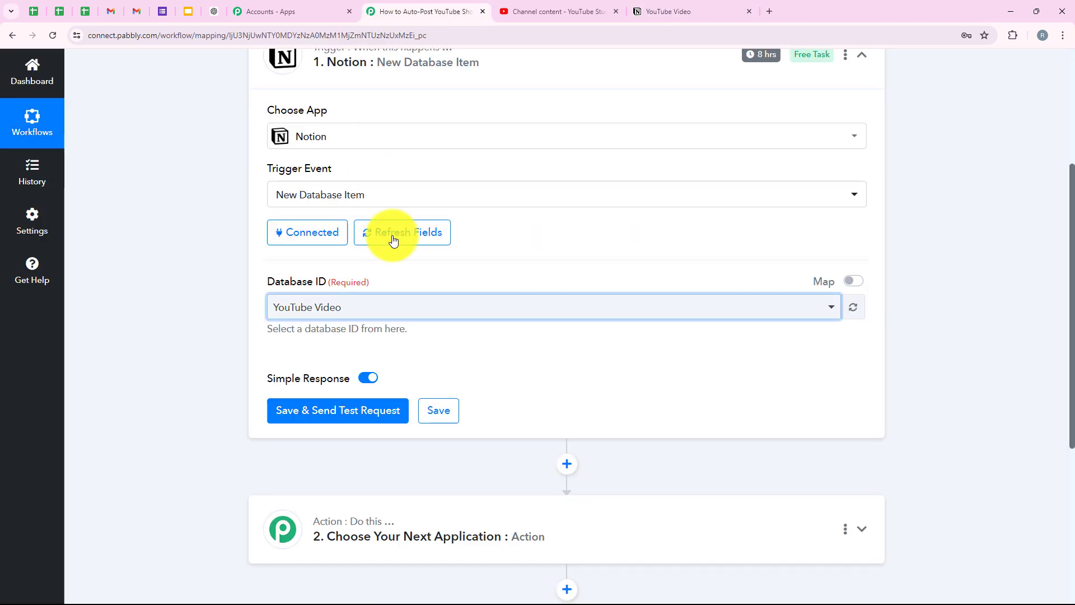
scroll(336, 308, down, 1)
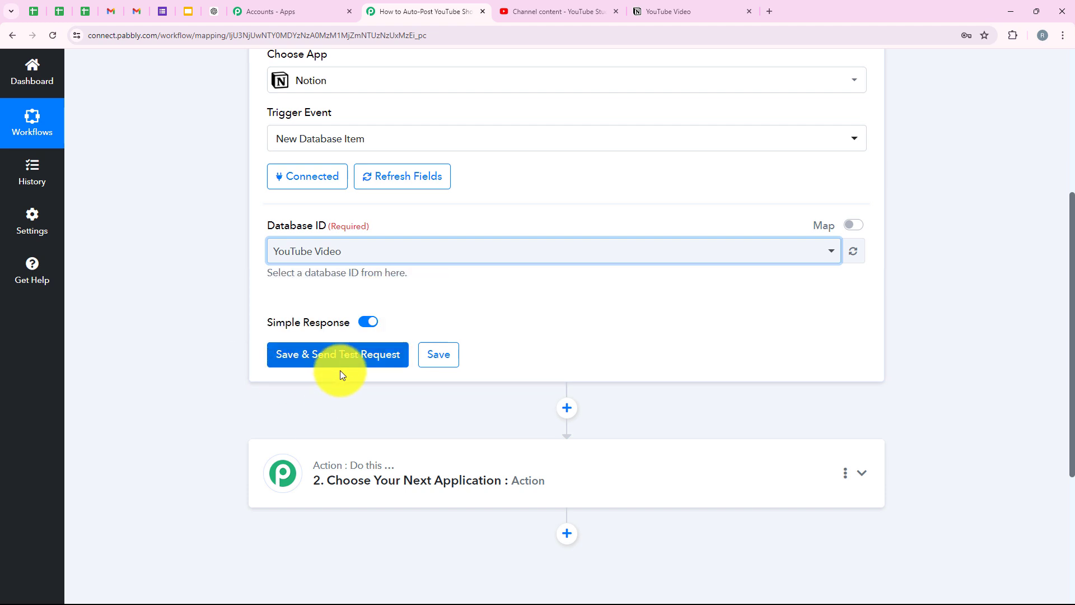
scroll(340, 370, up, 2)
click(650, 12)
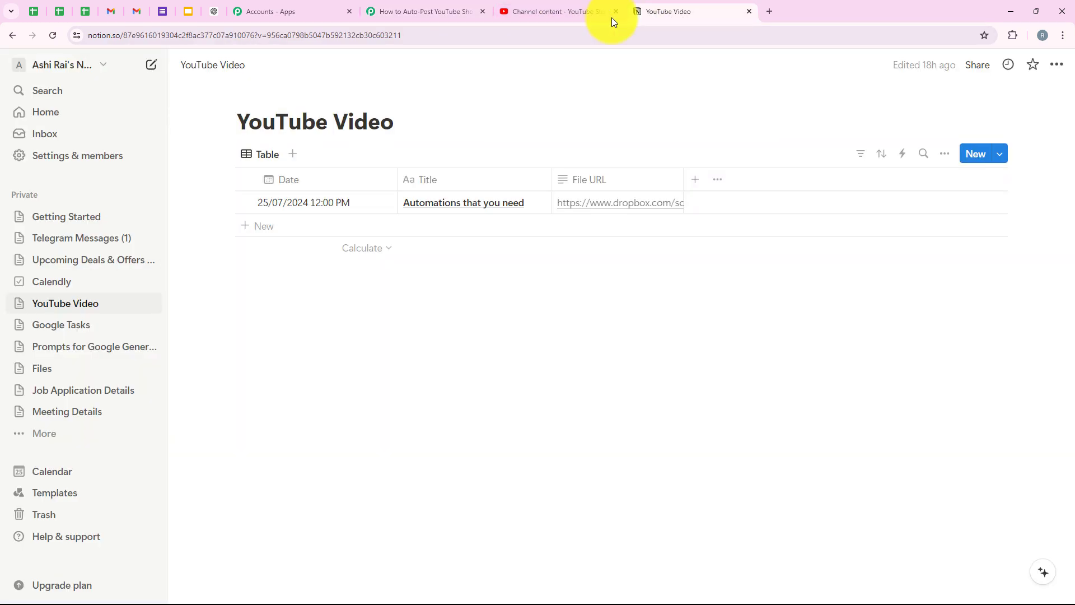
click(442, 5)
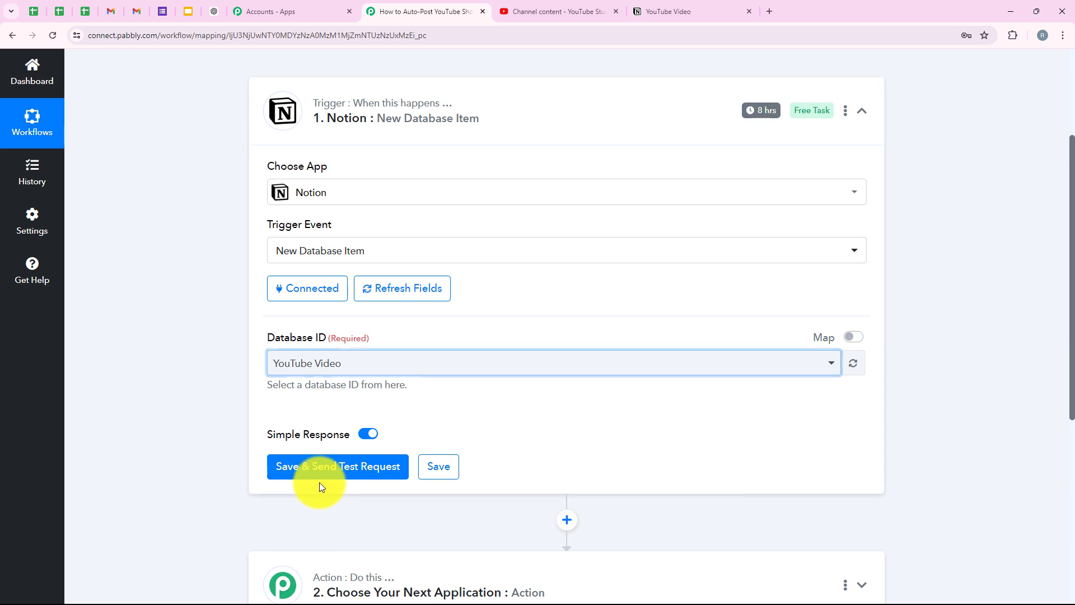
click(354, 472)
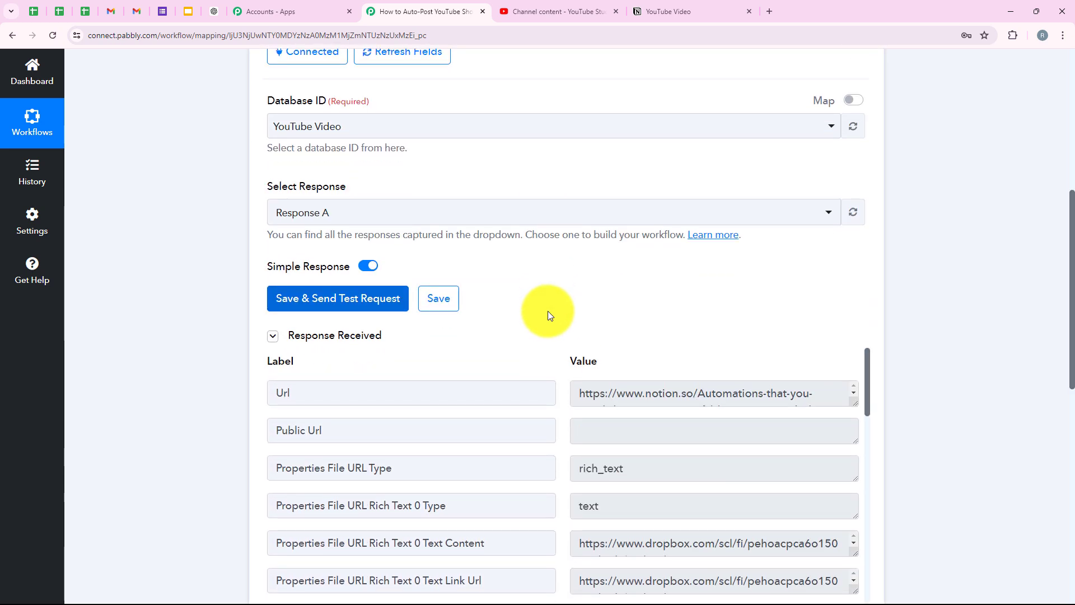
Examine the trigger's received response for the video's date, title and file URL fields.
scroll(555, 316, down, 5)
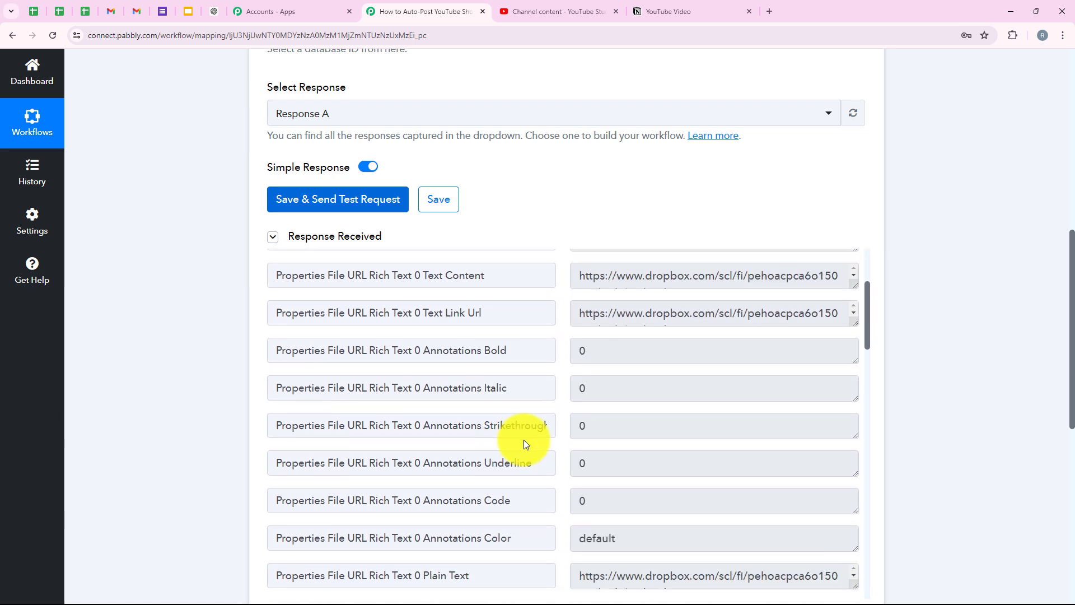
scroll(525, 444, down, 10)
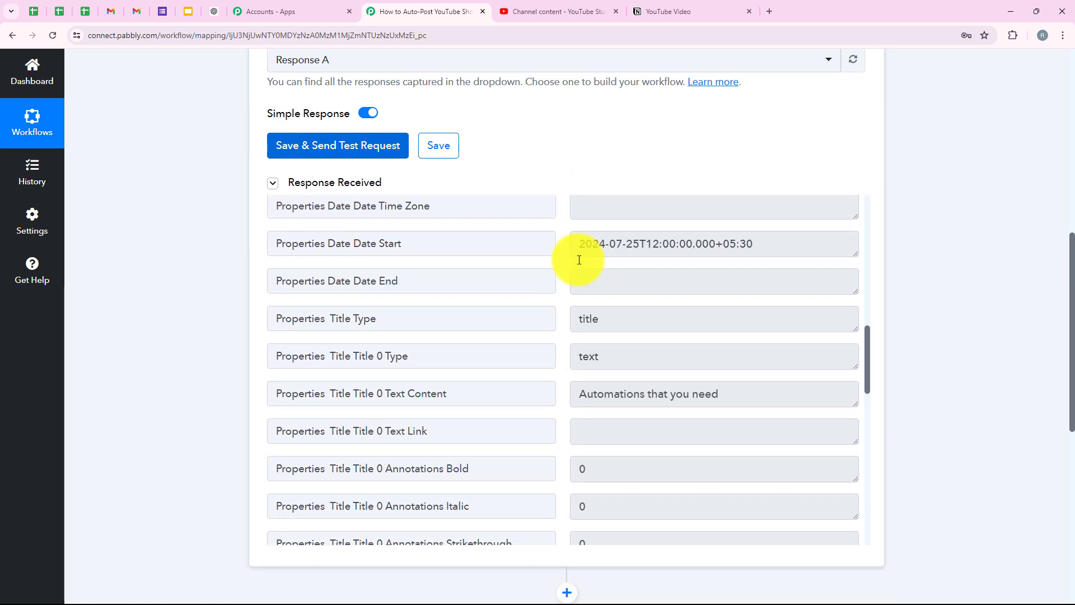
scroll(616, 302, up, 2)
click(607, 336)
key(ctrl+a)
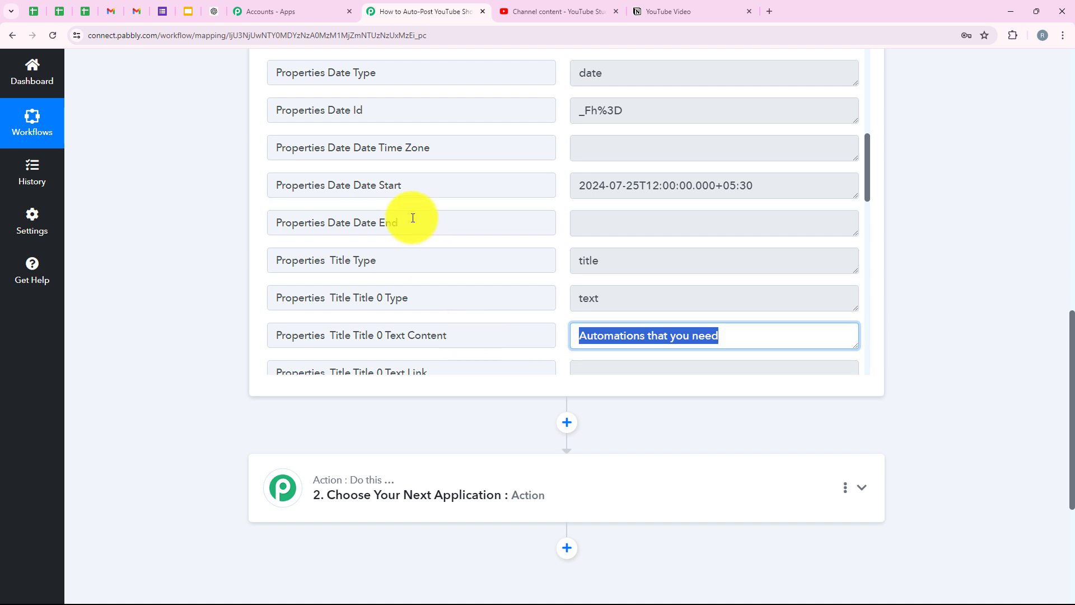
scroll(413, 217, down, 9)
scroll(429, 383, up, 12)
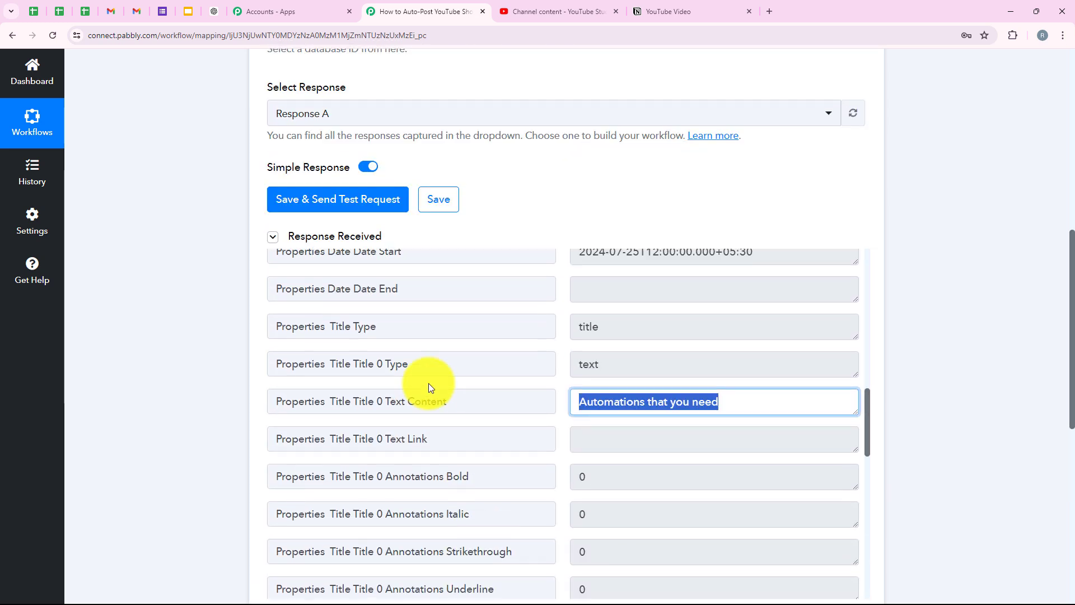
scroll(429, 386, up, 6)
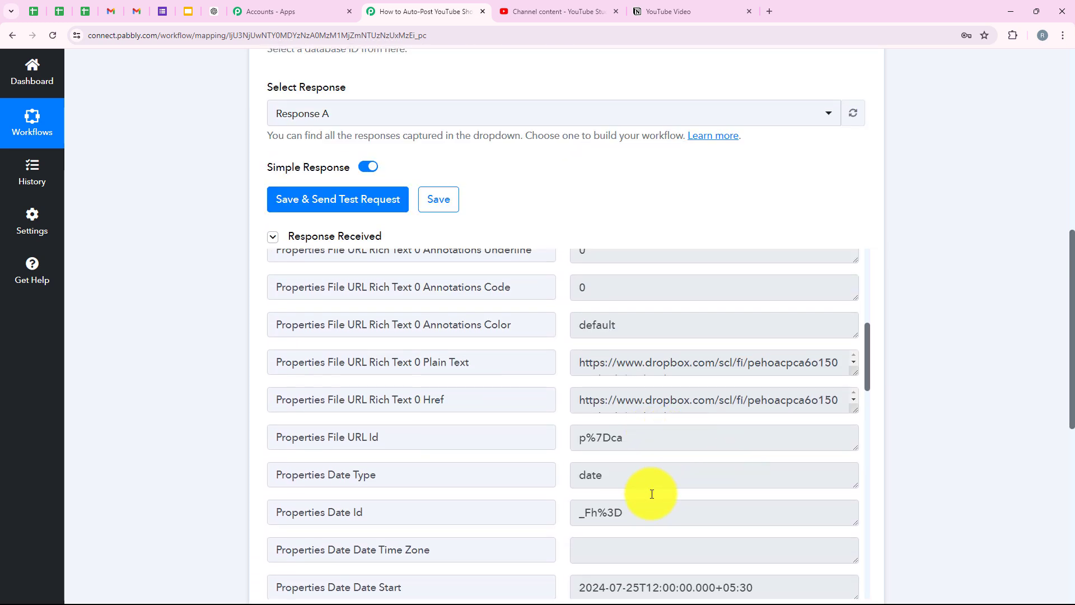
drag(857, 371, 848, 445)
scroll(539, 427, up, 7)
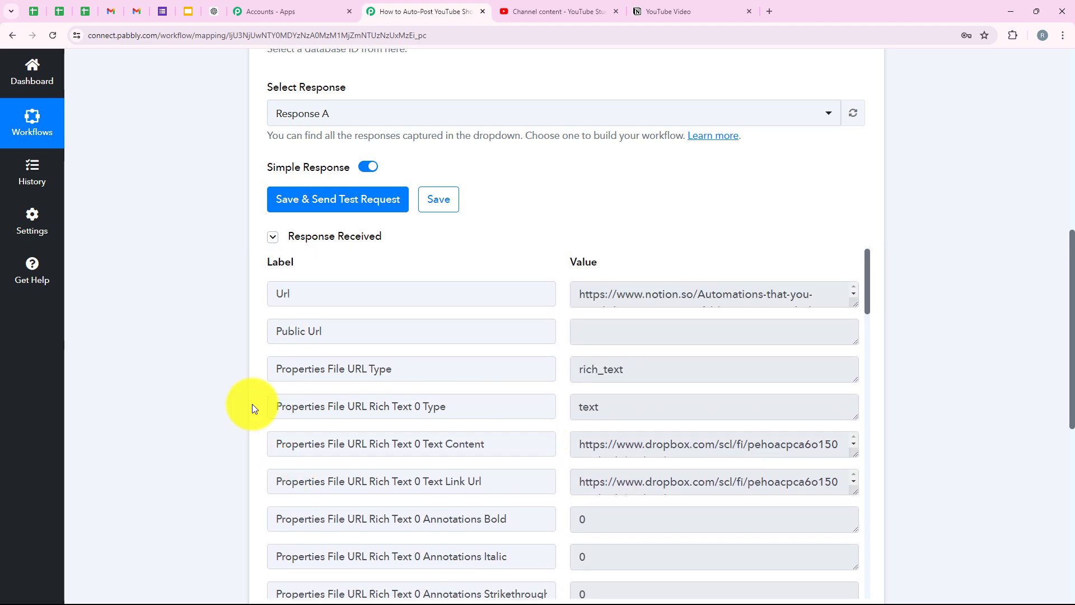
scroll(251, 400, up, 9)
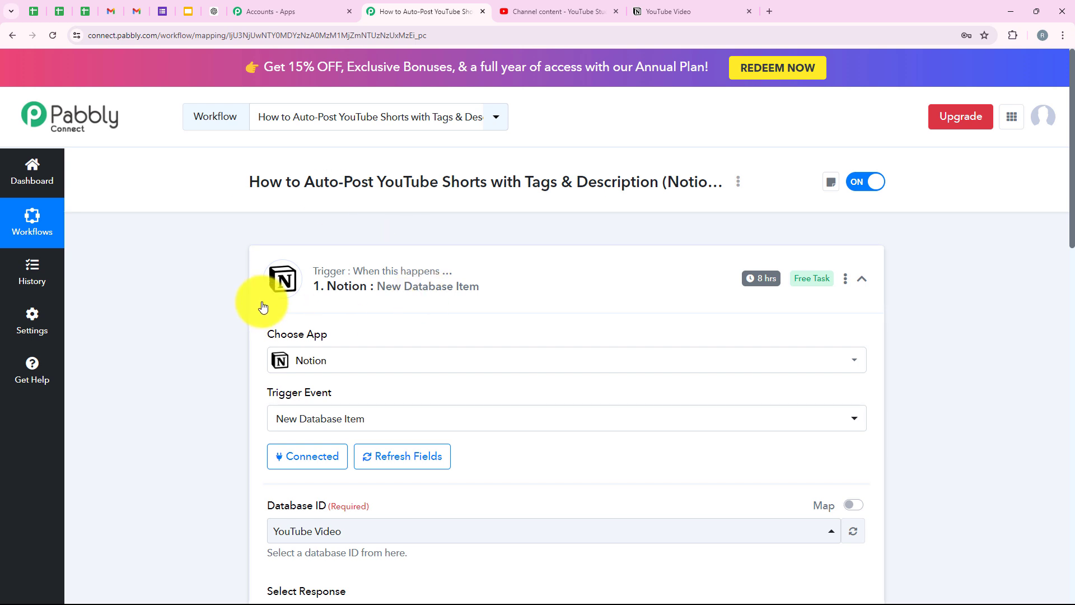
Check the trigger response's file URL against the video in Dropbox's YouTube Videos (1) folder and the Notion entry, returning to Pabbly Connect.
scroll(513, 316, down, 9)
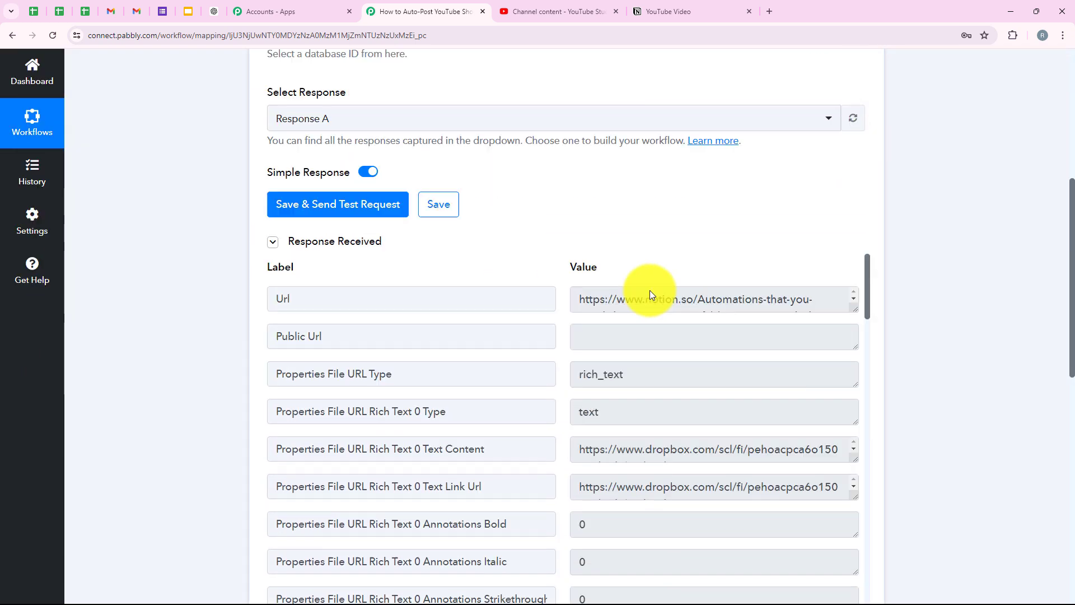
scroll(642, 360, down, 2)
scroll(666, 372, up, 2)
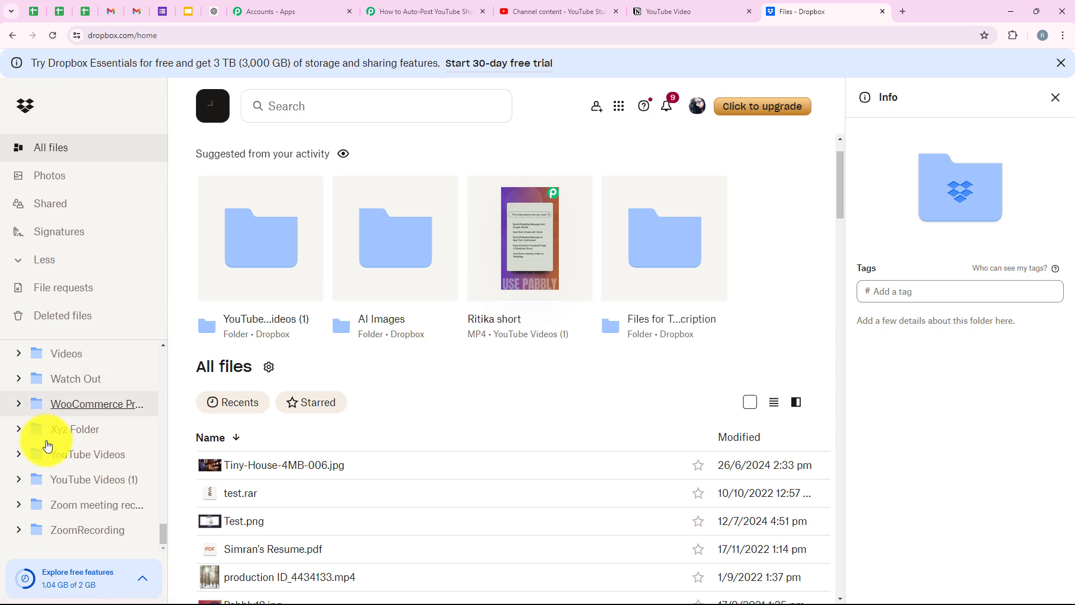
click(61, 480)
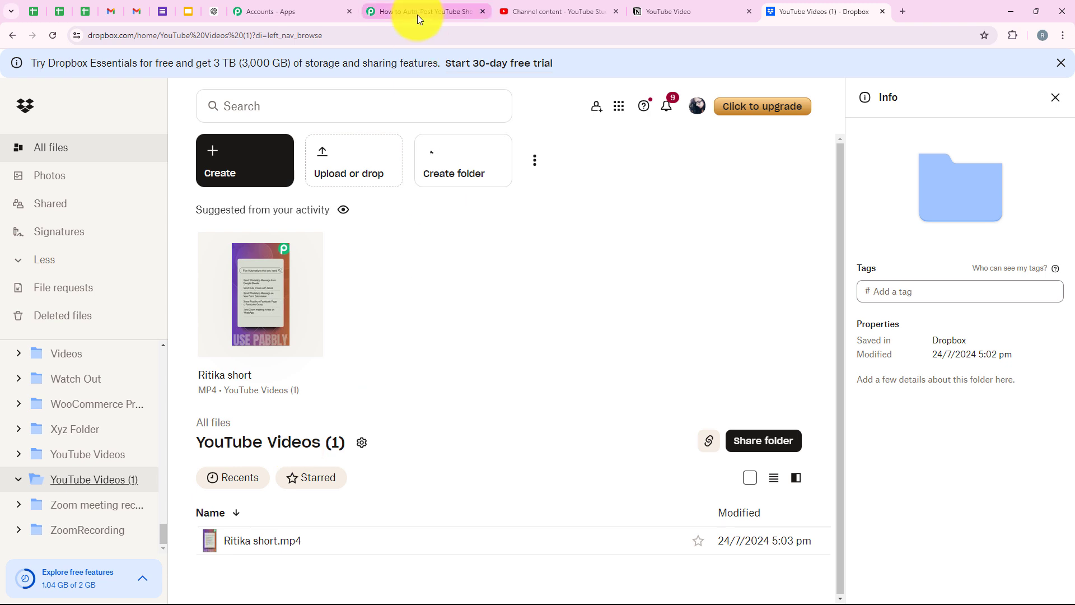
click(740, 8)
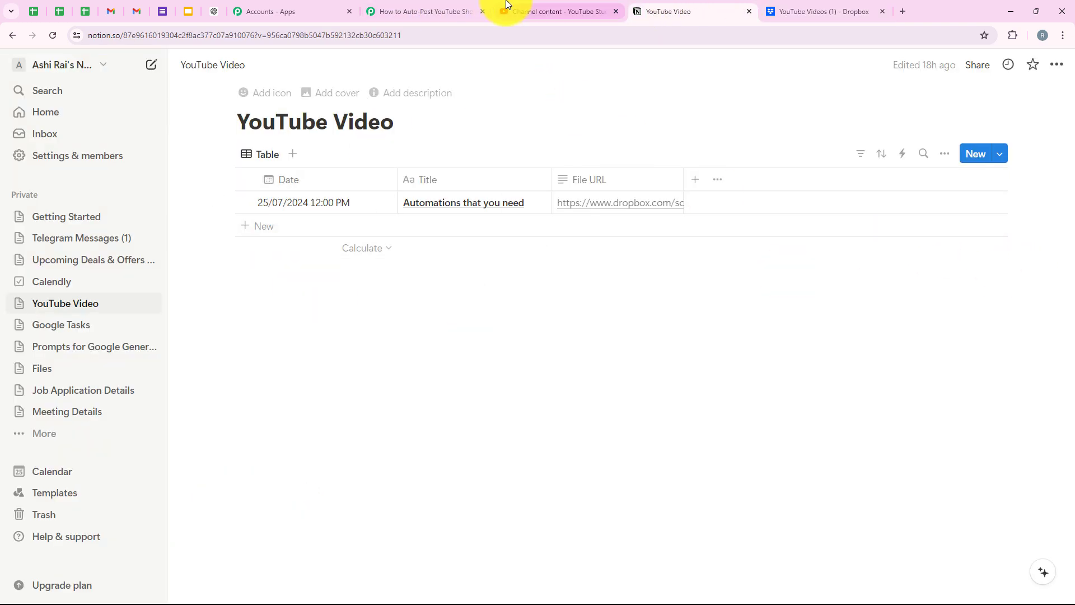
click(408, 9)
scroll(507, 366, down, 4)
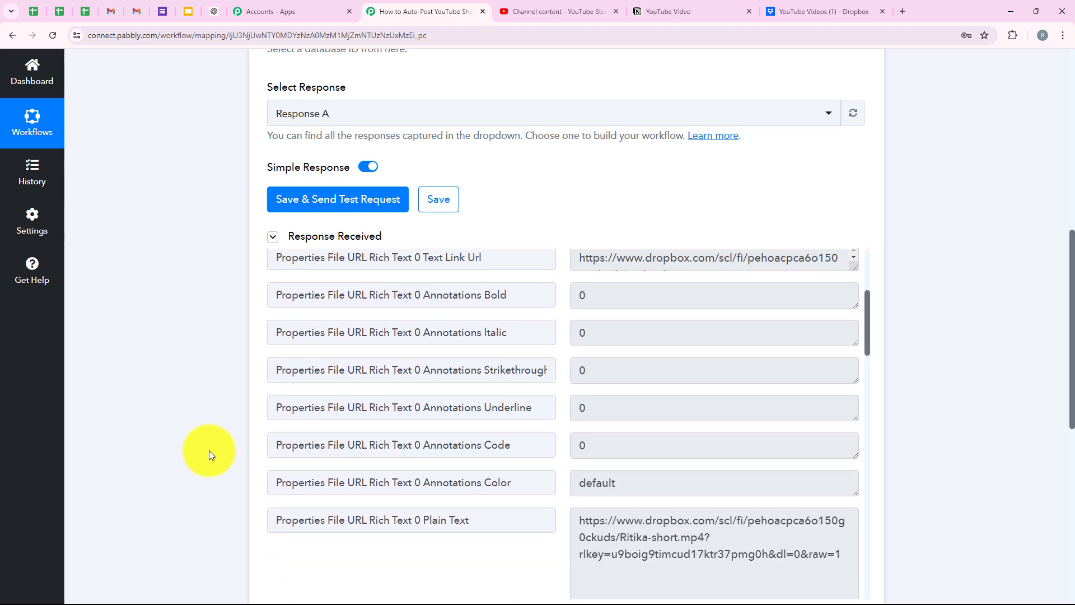
scroll(209, 450, up, 9)
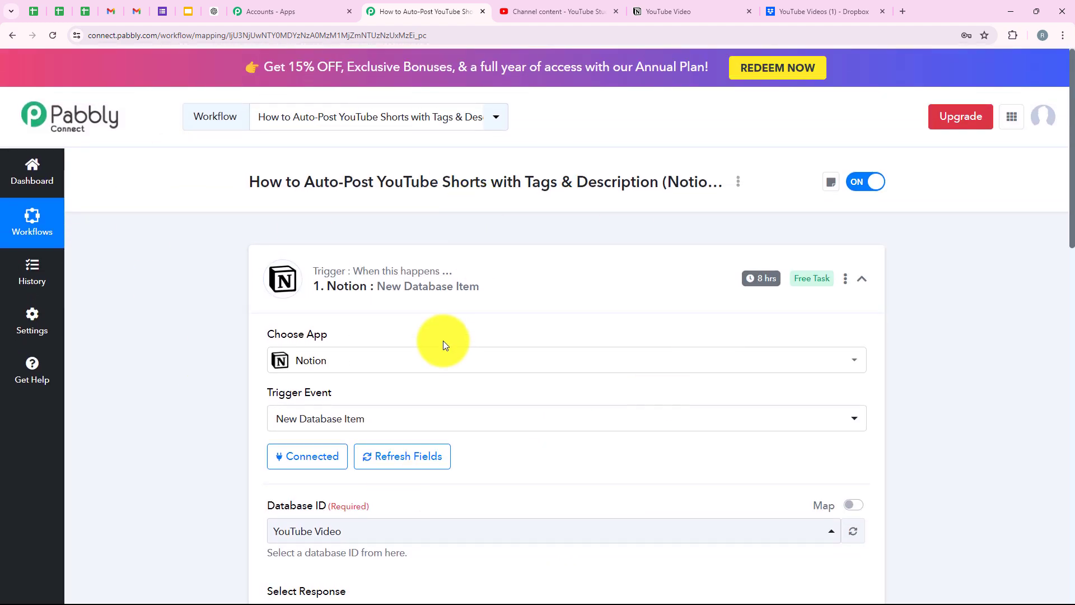
Set the Notion trigger's time to check every 12 hours and save it.
scroll(443, 297, down, 1)
scroll(425, 342, down, 2)
scroll(403, 361, up, 3)
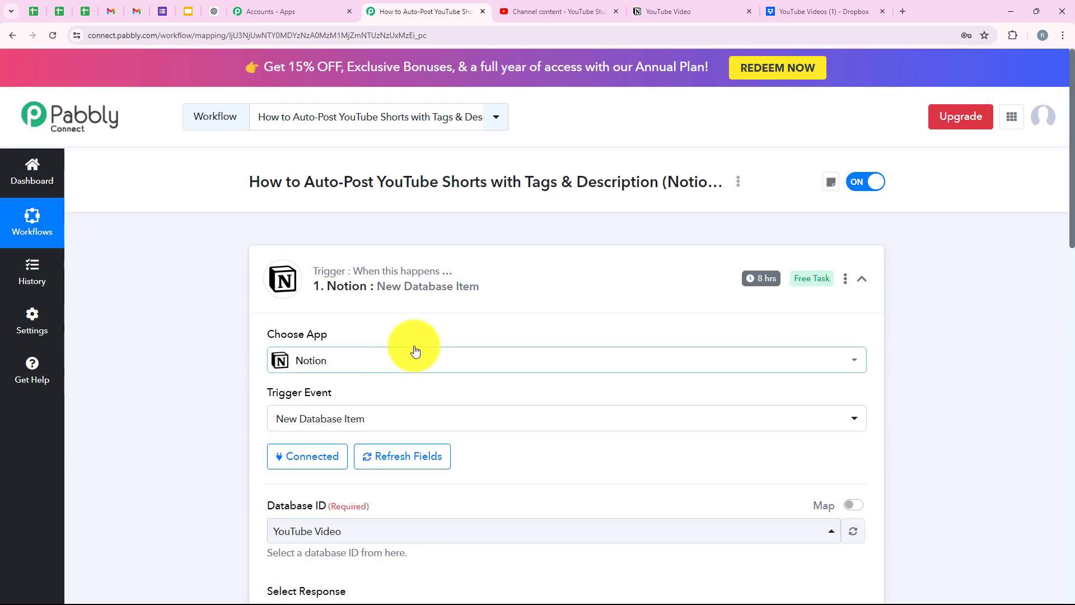
mouse_move(760, 281)
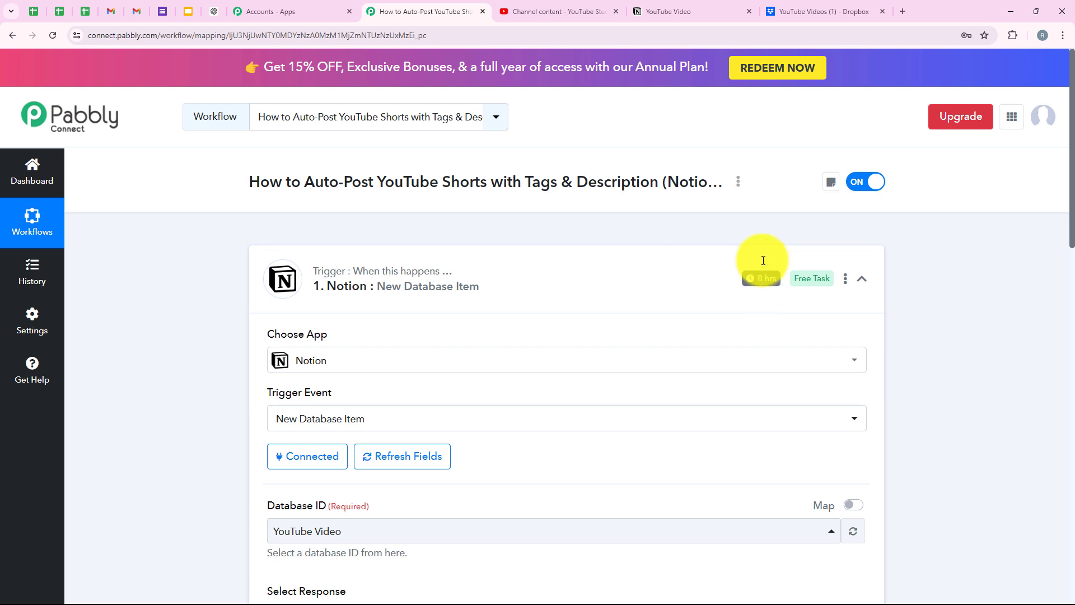
click(846, 279)
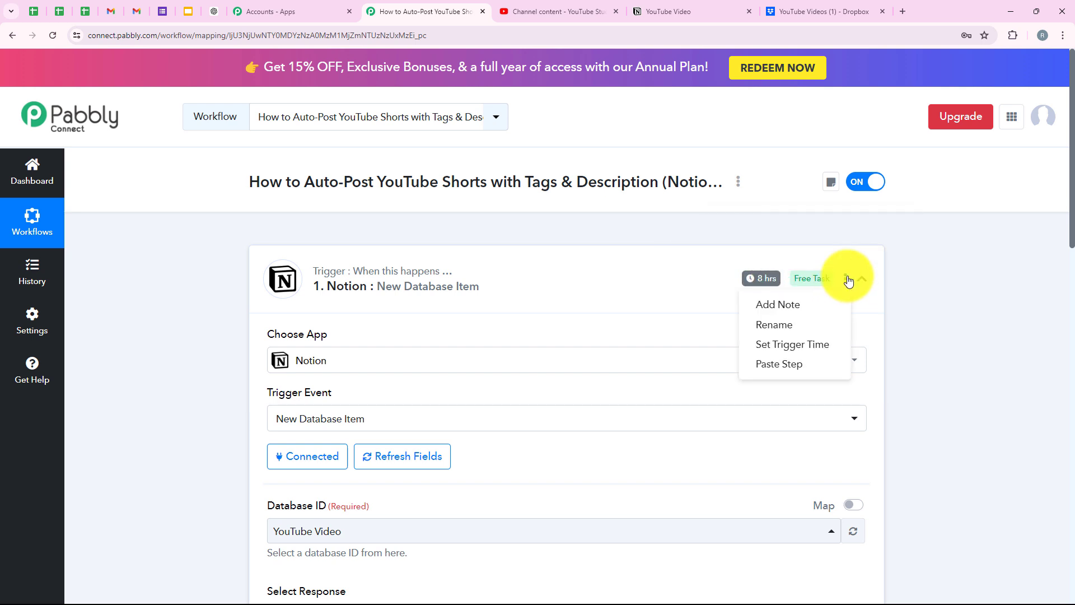
click(836, 351)
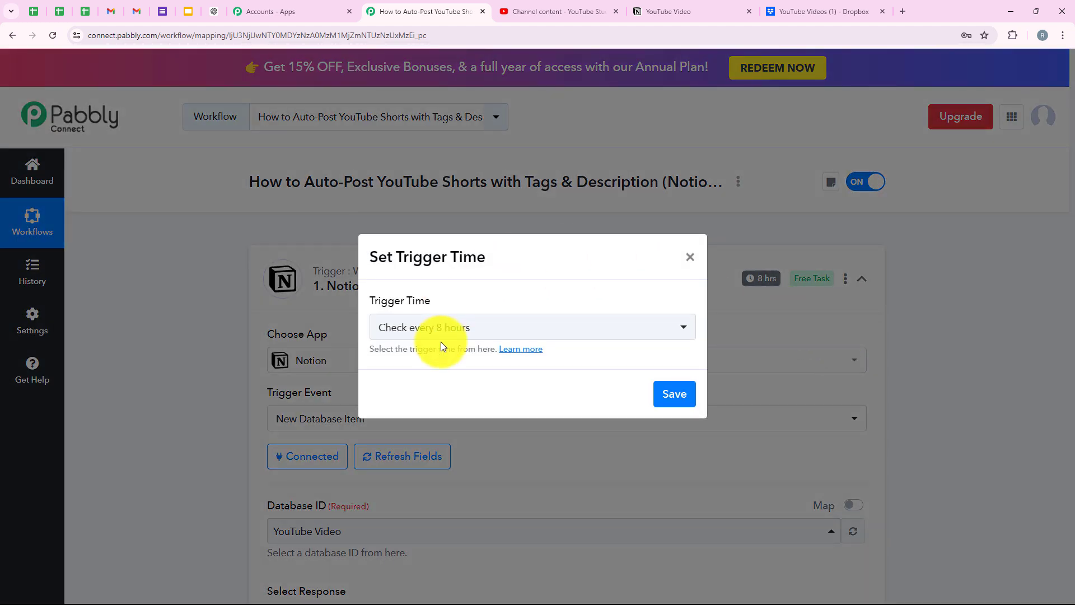
click(443, 336)
scroll(456, 448, down, 1)
scroll(456, 507, up, 1)
scroll(445, 547, down, 1)
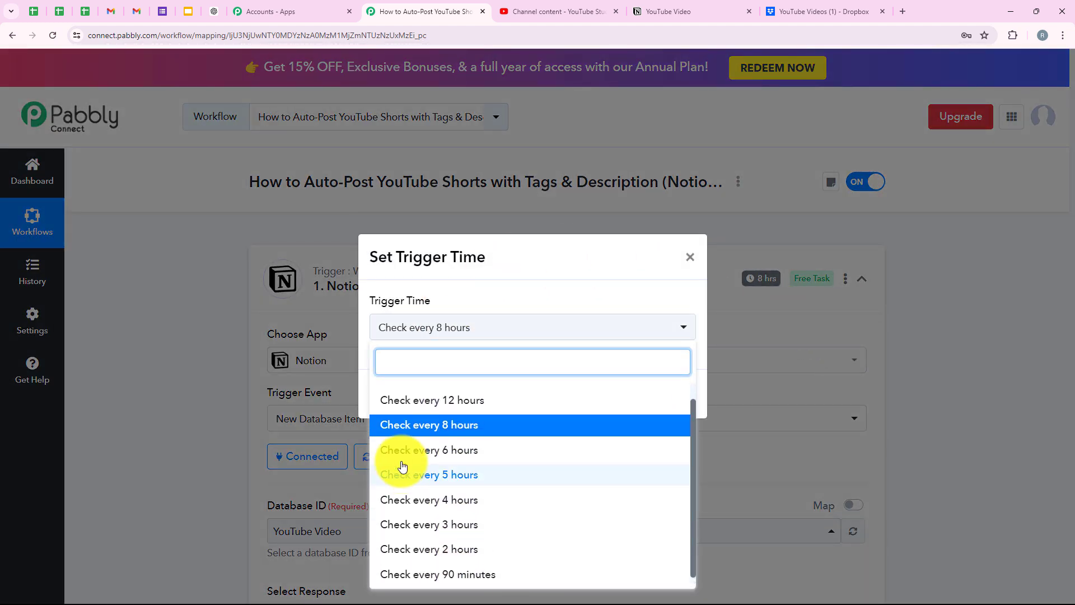
scroll(419, 403, up, 1)
scroll(493, 543, down, 1)
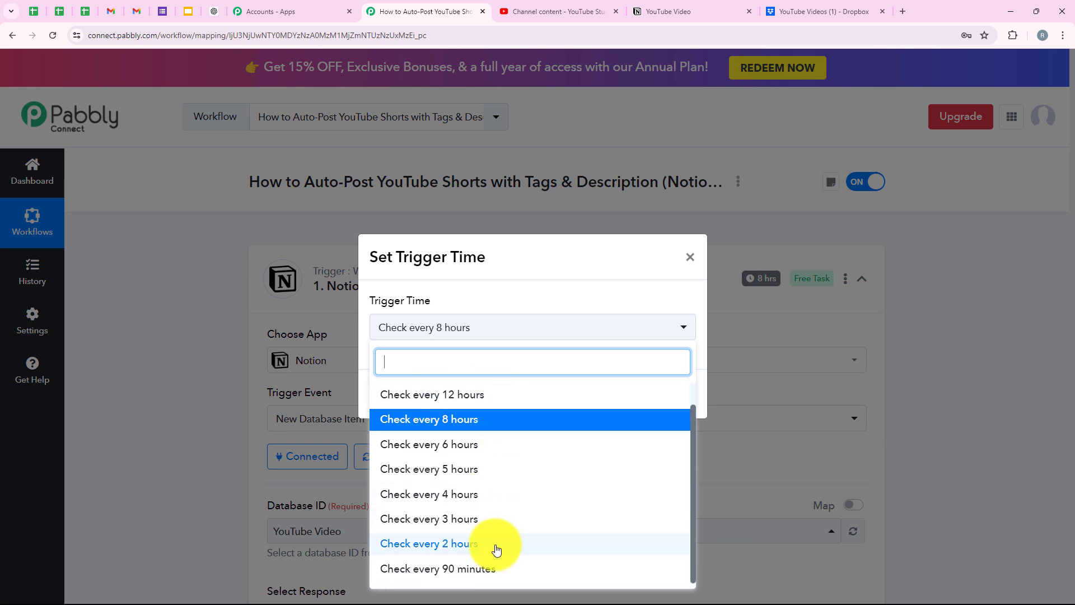
scroll(496, 411, up, 1)
click(496, 411)
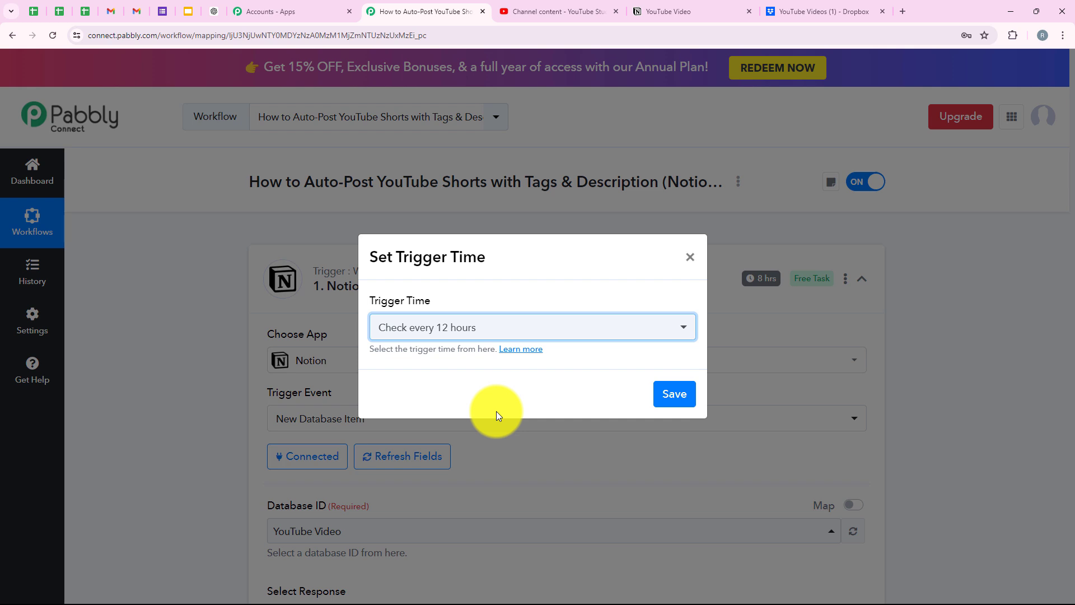
click(672, 392)
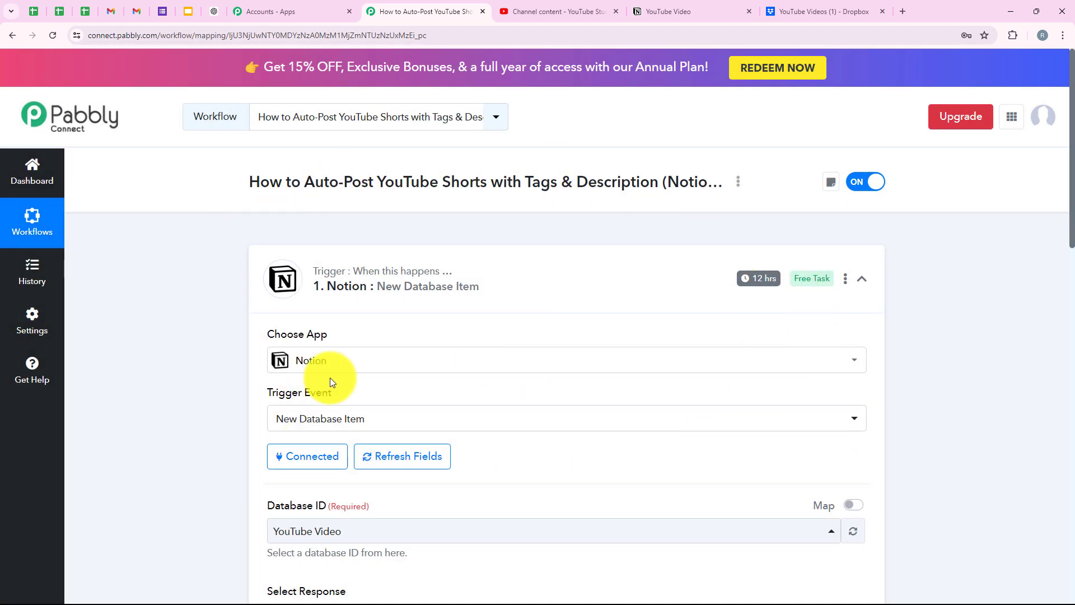
Choose Google Generative AI as the app for the workflow's second step.
scroll(331, 377, down, 3)
scroll(330, 377, down, 13)
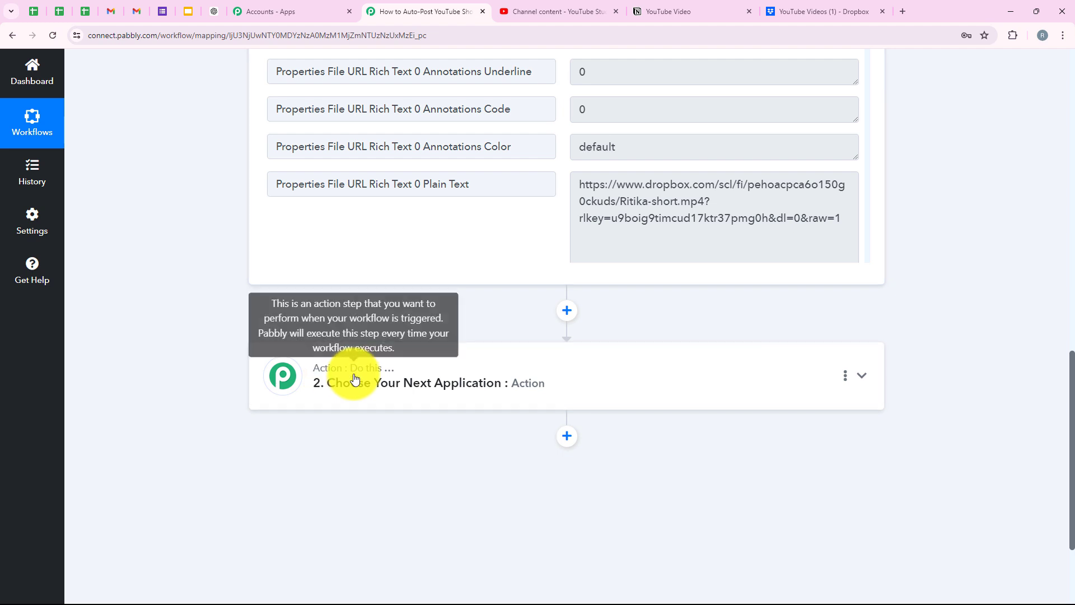
click(356, 381)
scroll(422, 302, up, 3)
click(409, 299)
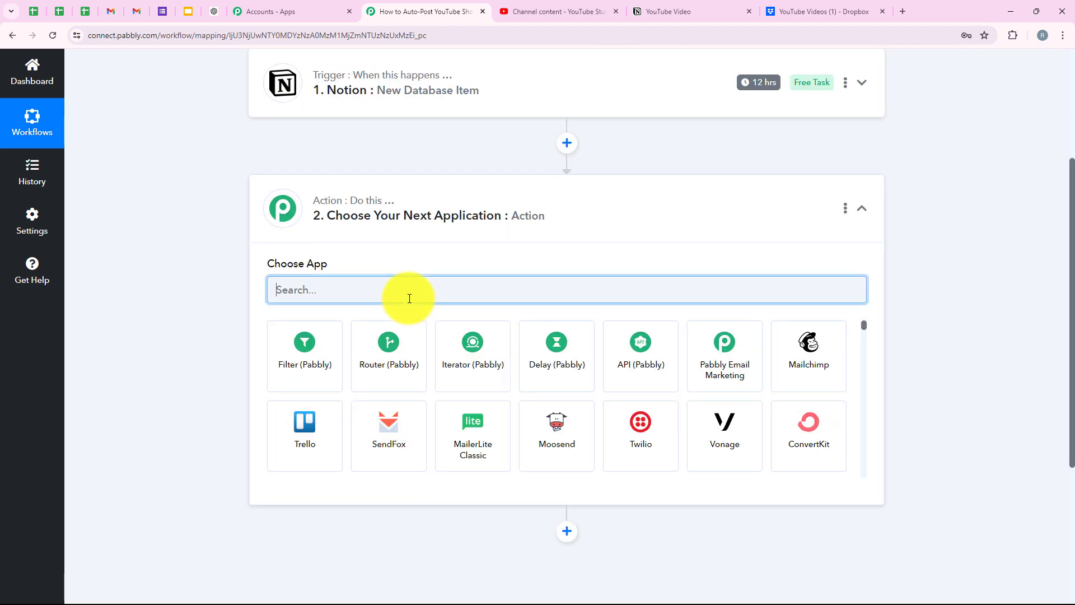
text(Goo)
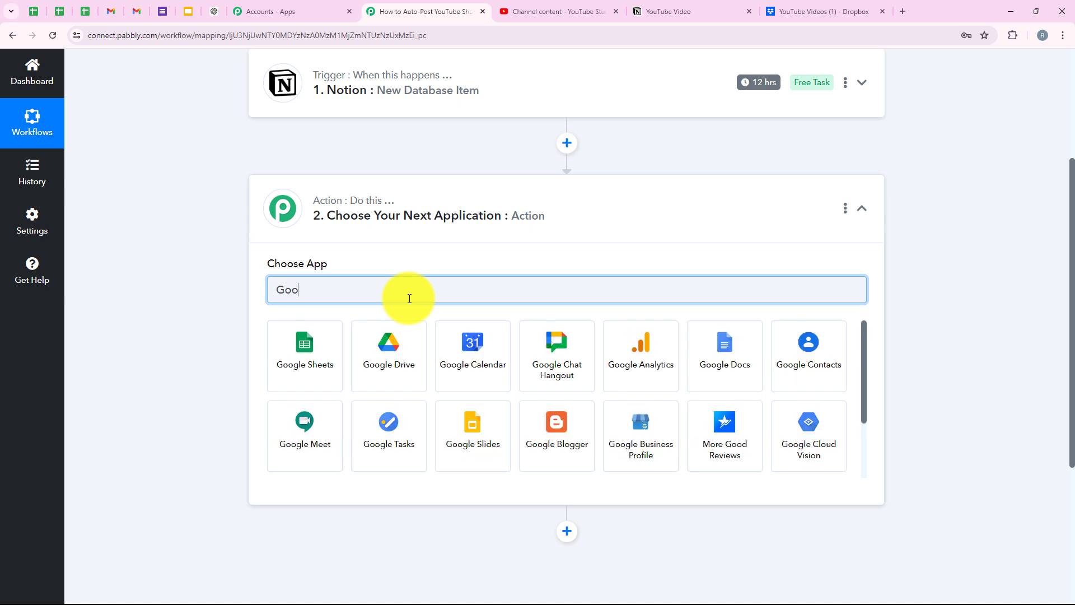
text(gle)
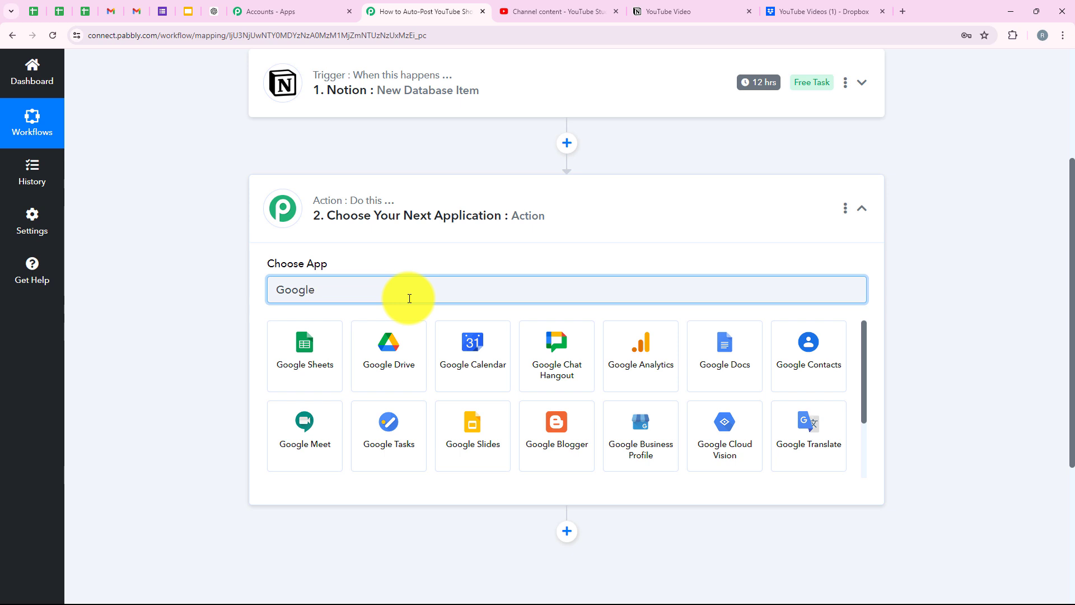
text(Ge)
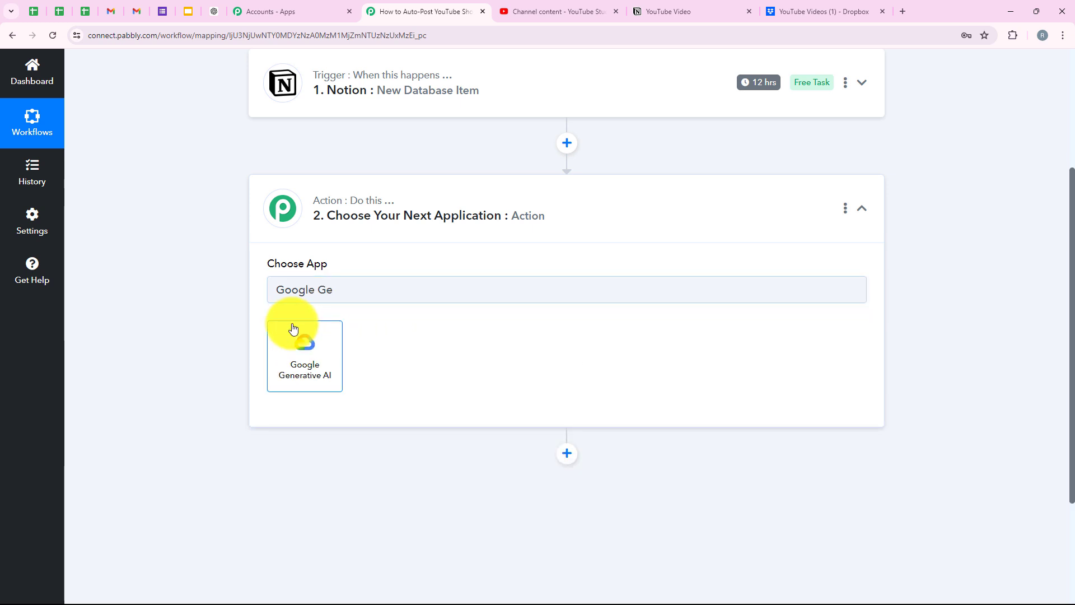
click(293, 328)
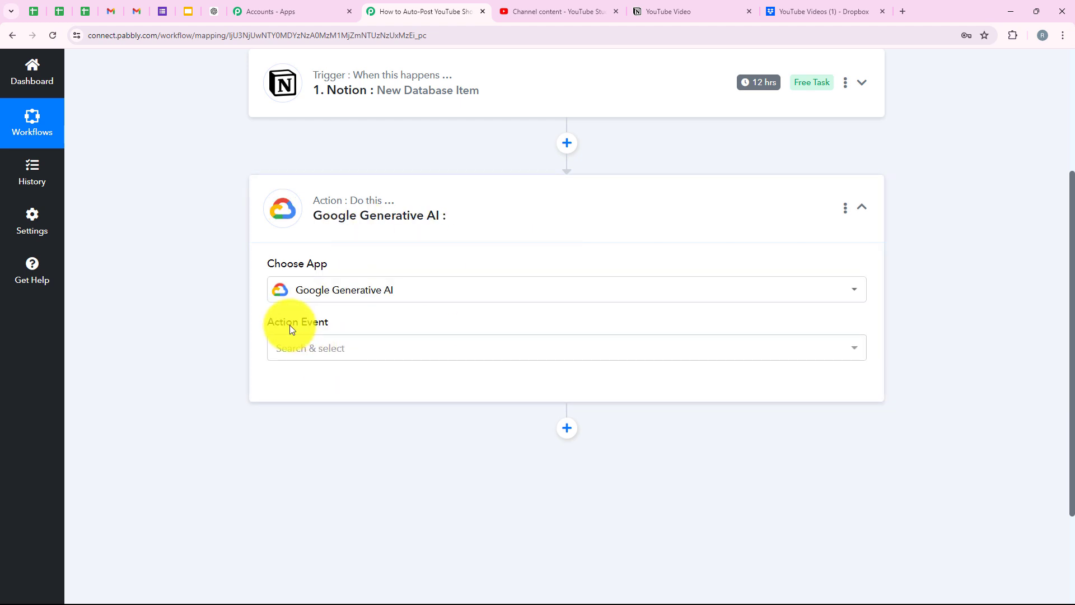
Set the action event to Generate Content and start adding a new Google Generative AI connection.
triple_click(334, 323)
click(344, 354)
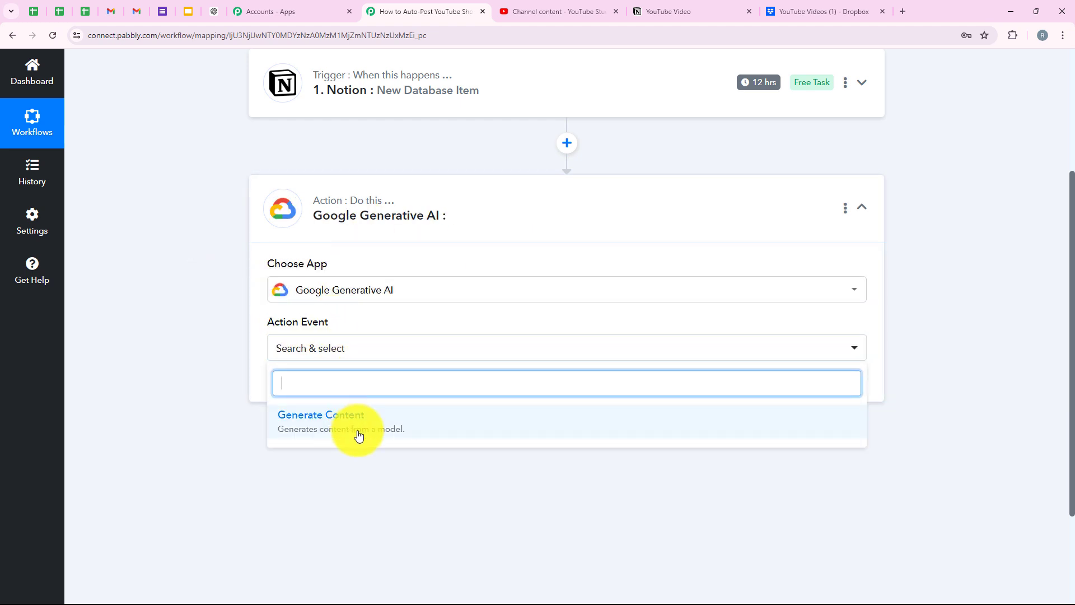
click(357, 436)
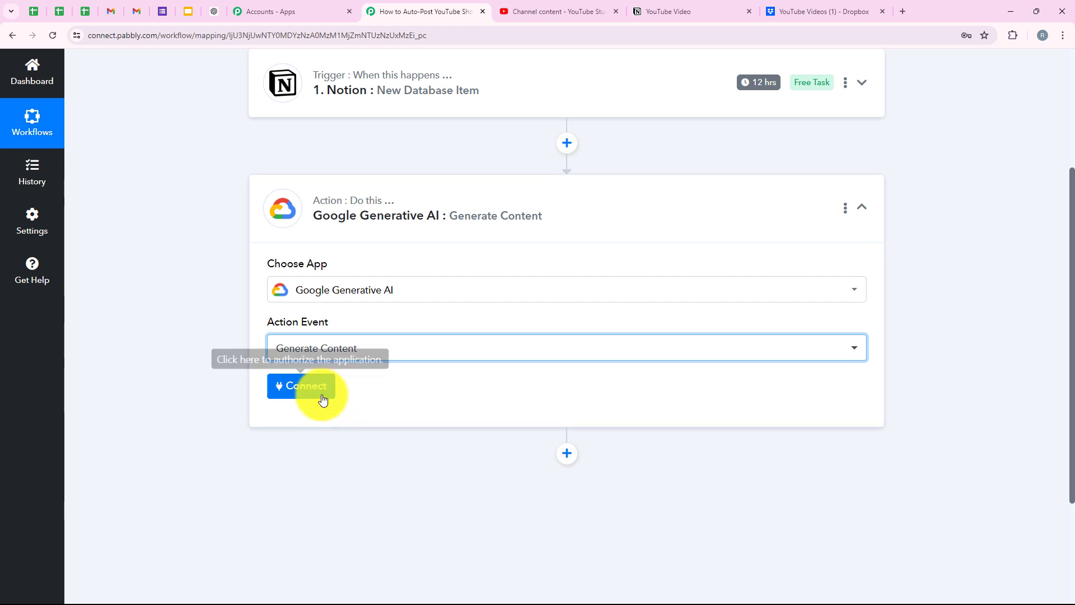
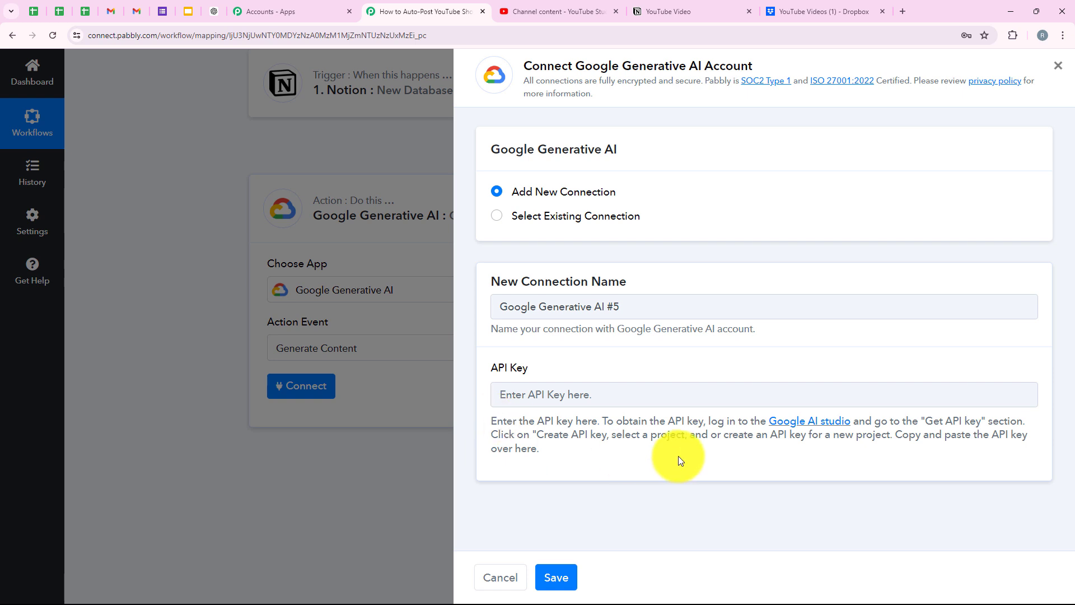
Open Google AI Studio from the new connection's API key instructions and go to its API keys page.
drag(598, 421, 767, 419)
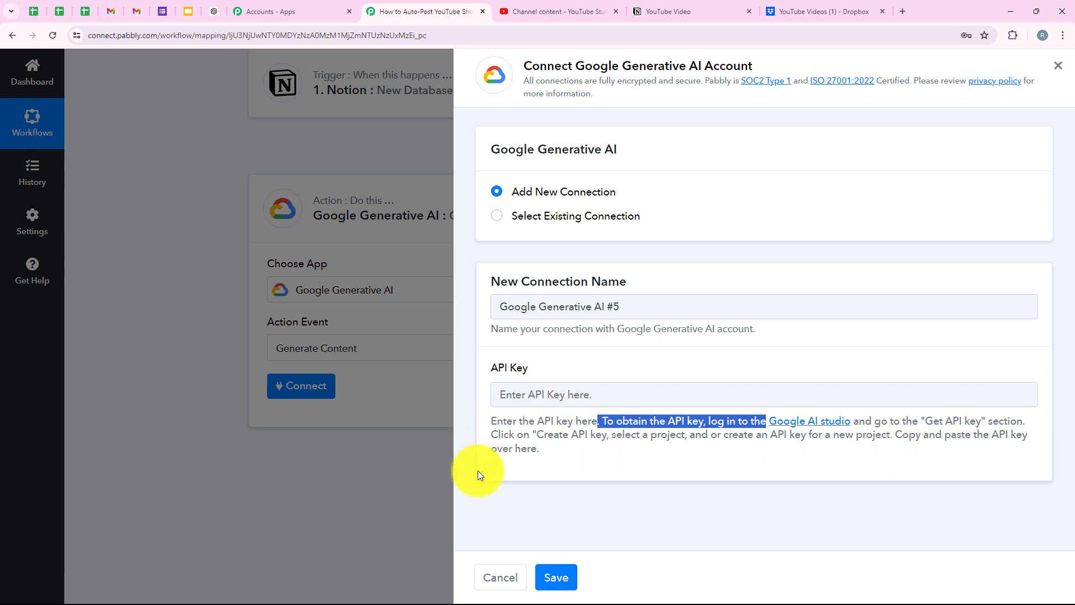
click(792, 438)
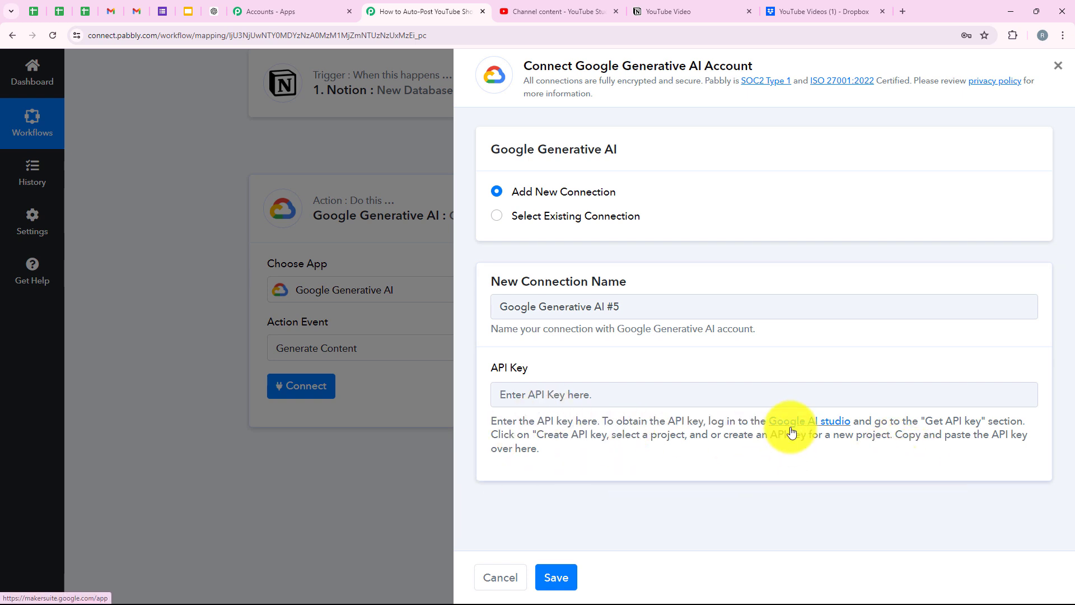
click(792, 428)
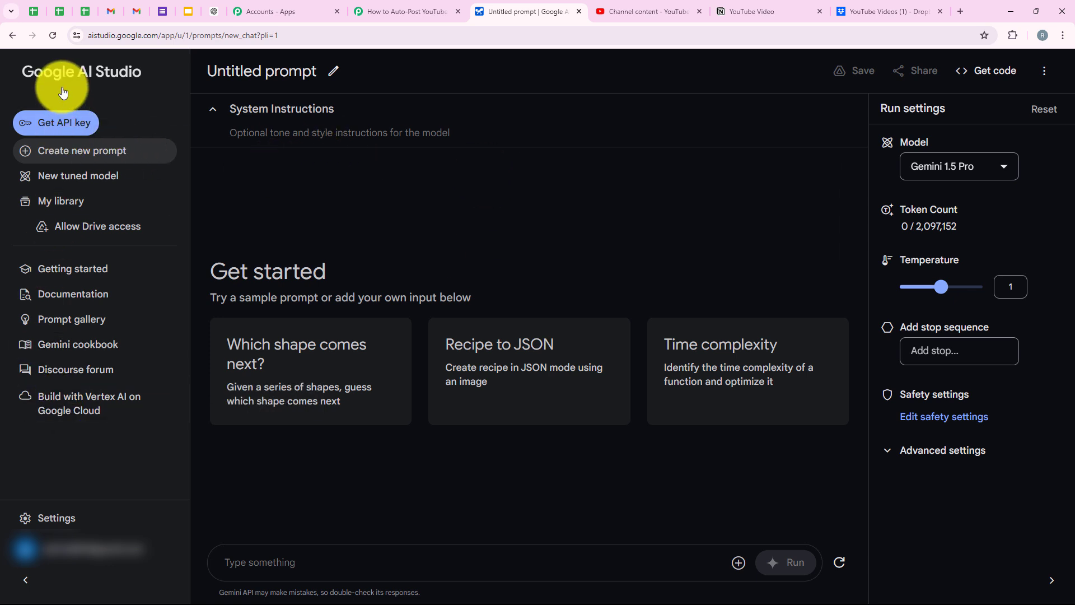
click(53, 123)
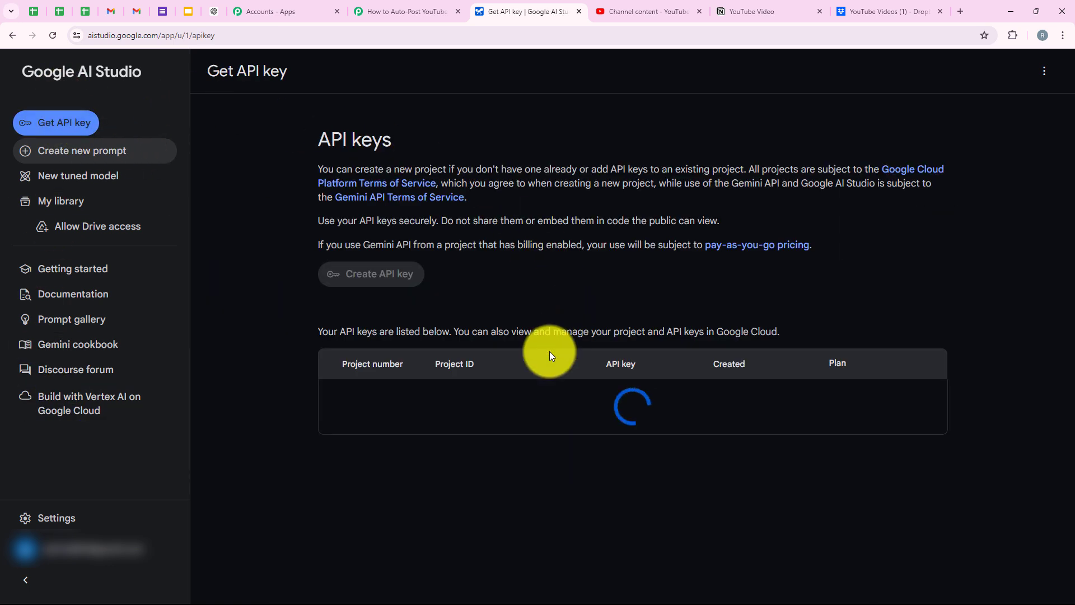
scroll(552, 240, down, 1)
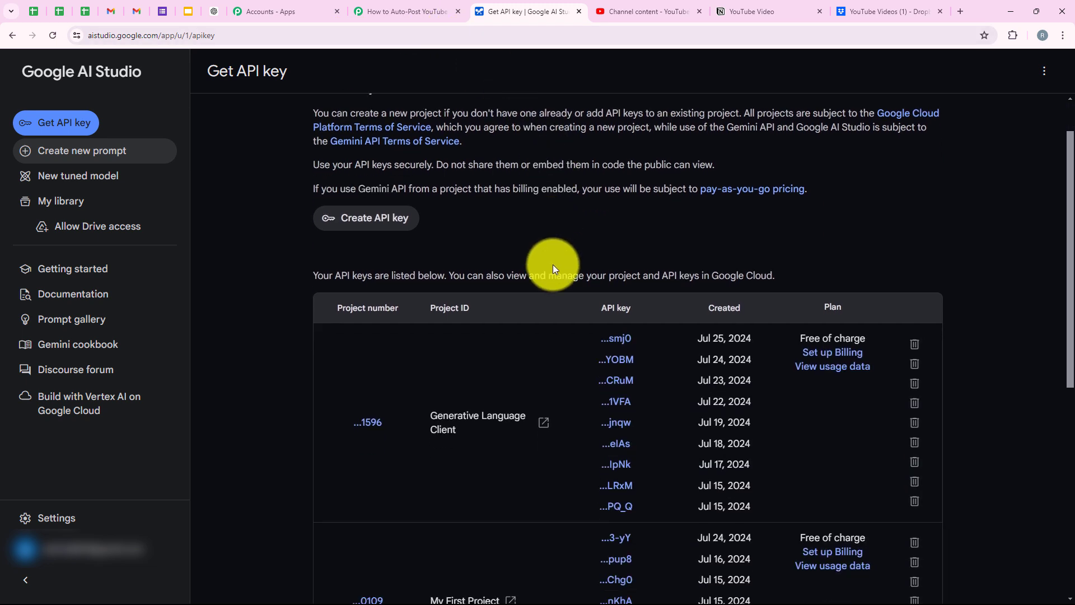
scroll(553, 267, up, 1)
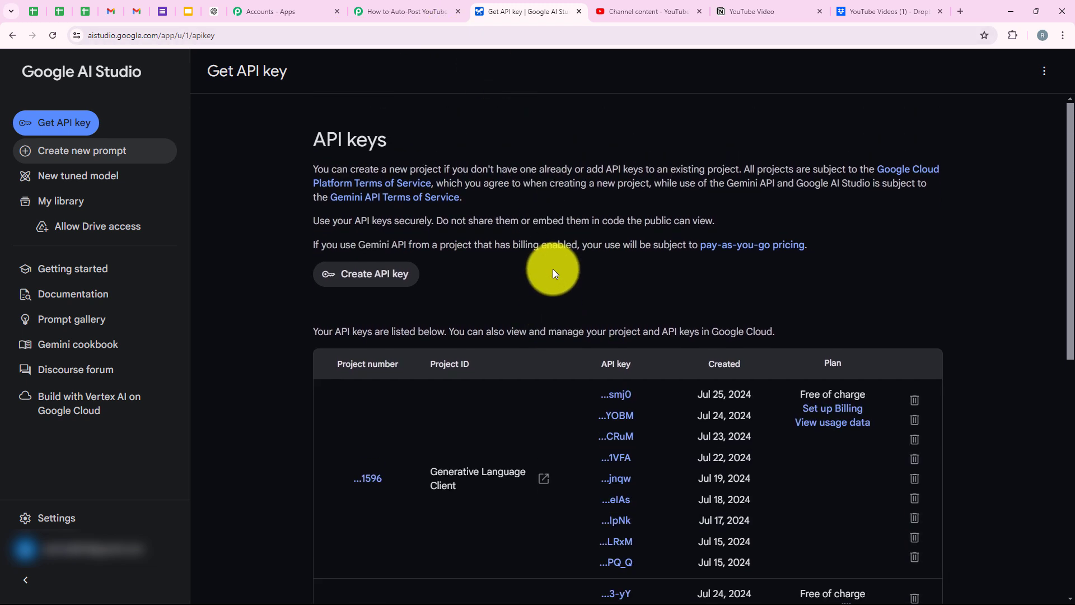
Create an API key in the existing Pabbly Testing project and copy the generated key.
click(372, 273)
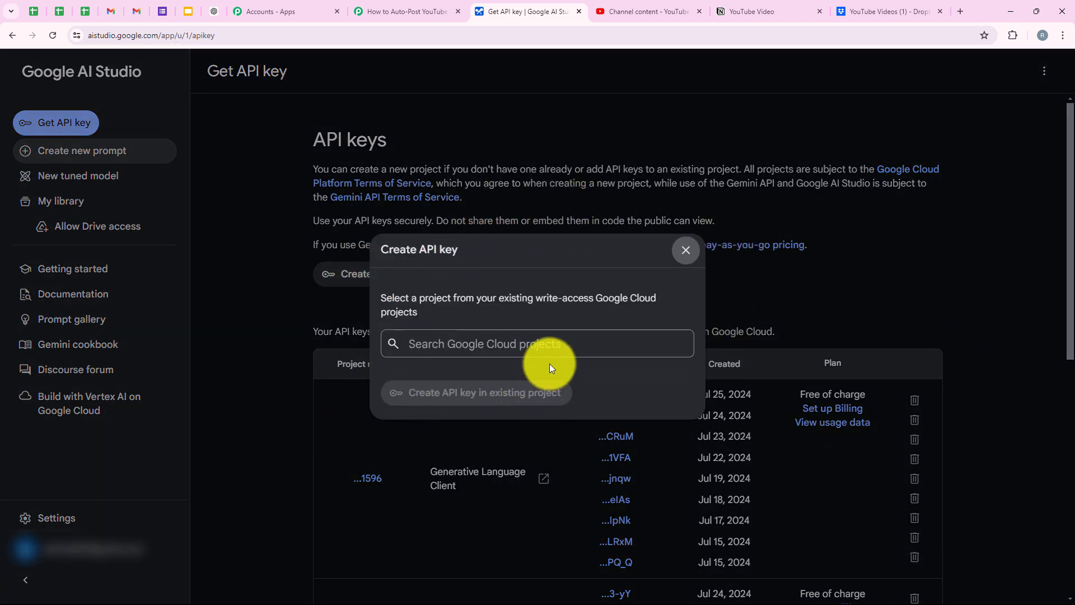
click(544, 341)
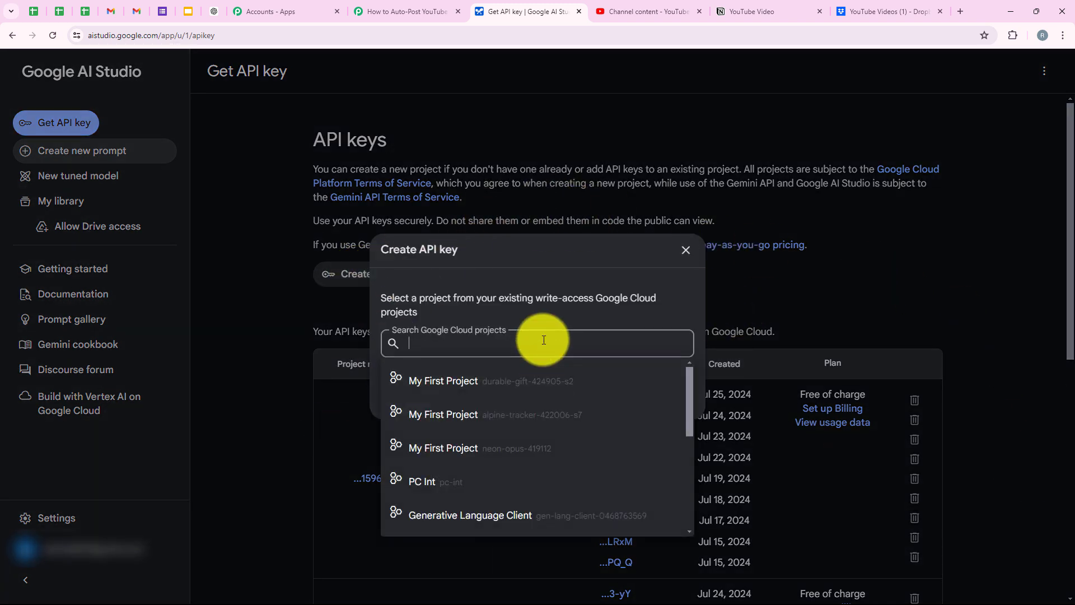
text(Pa)
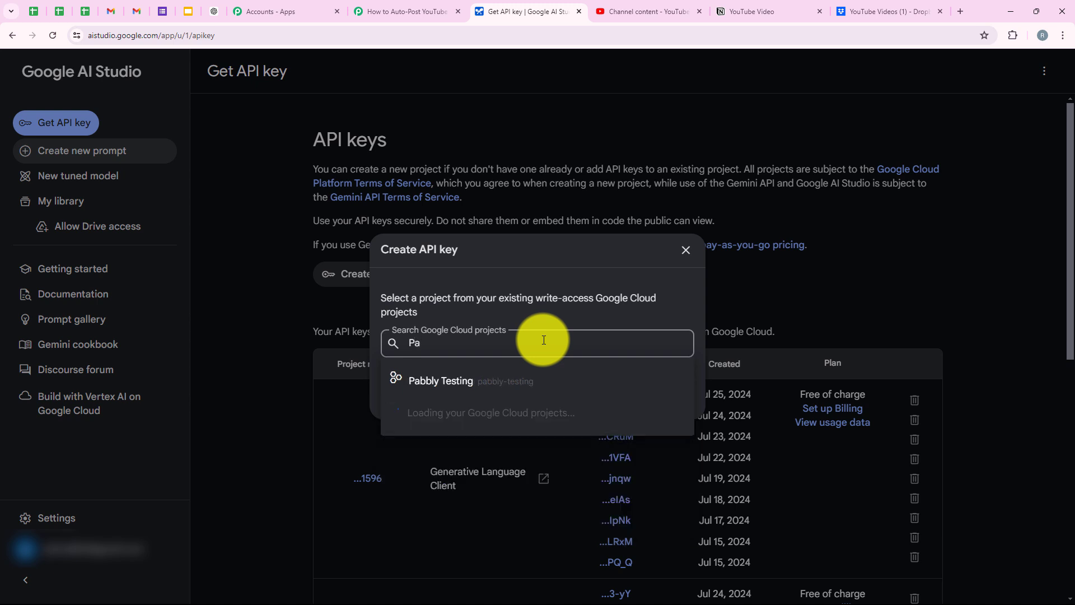
click(493, 383)
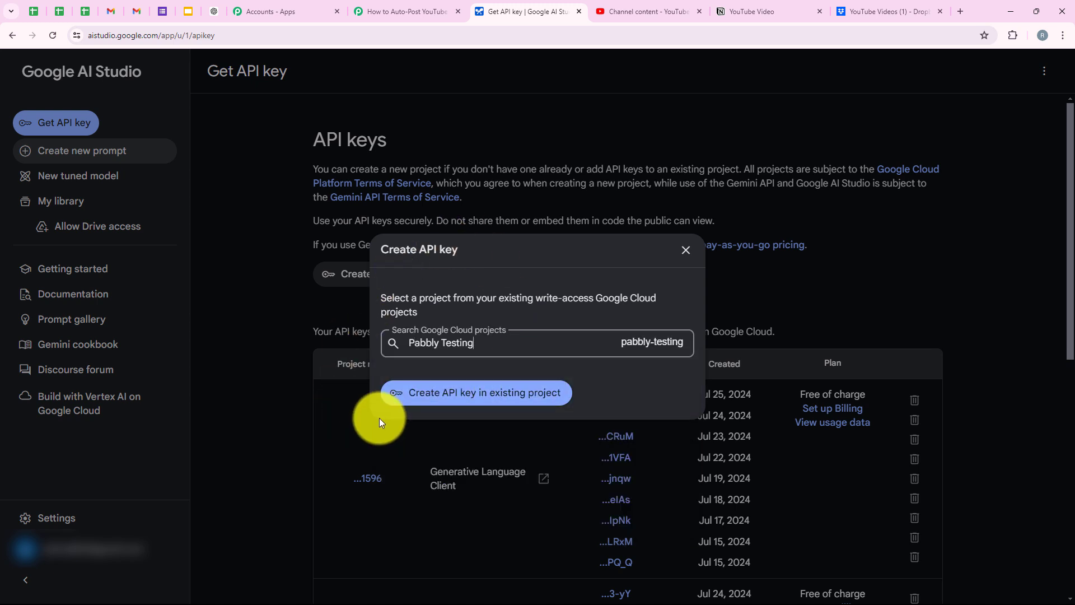
click(473, 394)
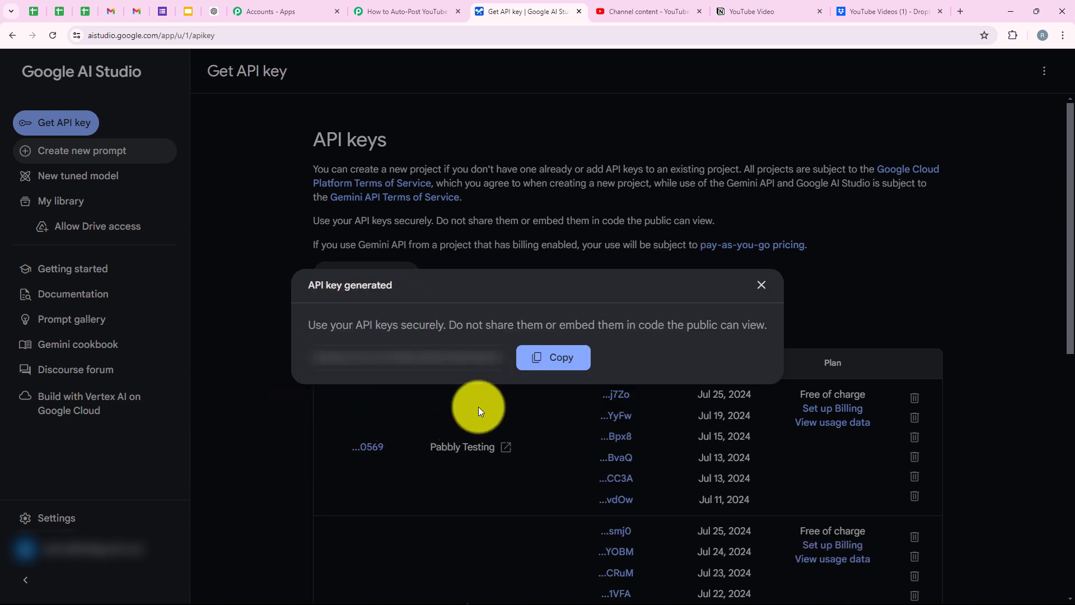
click(554, 358)
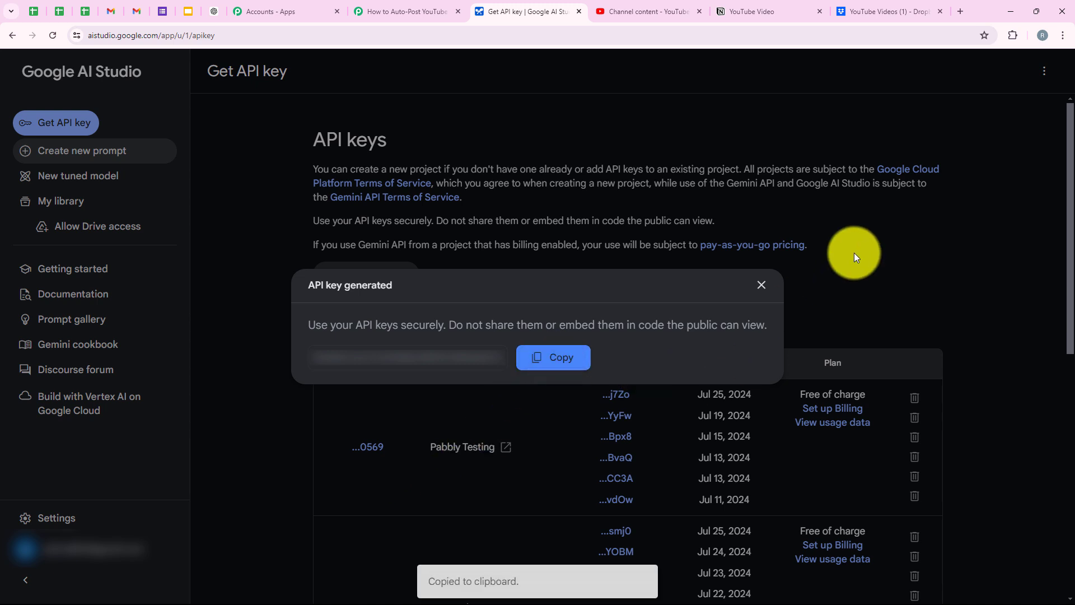
Return to the Pabbly Connect workflow, paste the API key into the new Google Generative AI connection and save it.
click(762, 285)
click(442, 11)
right_click(525, 394)
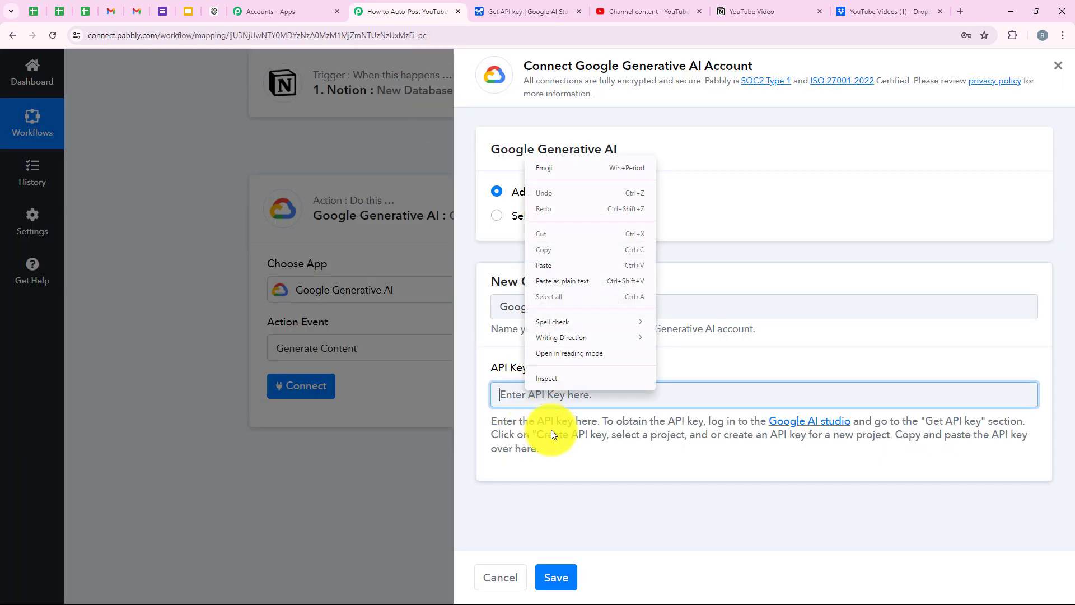
click(562, 281)
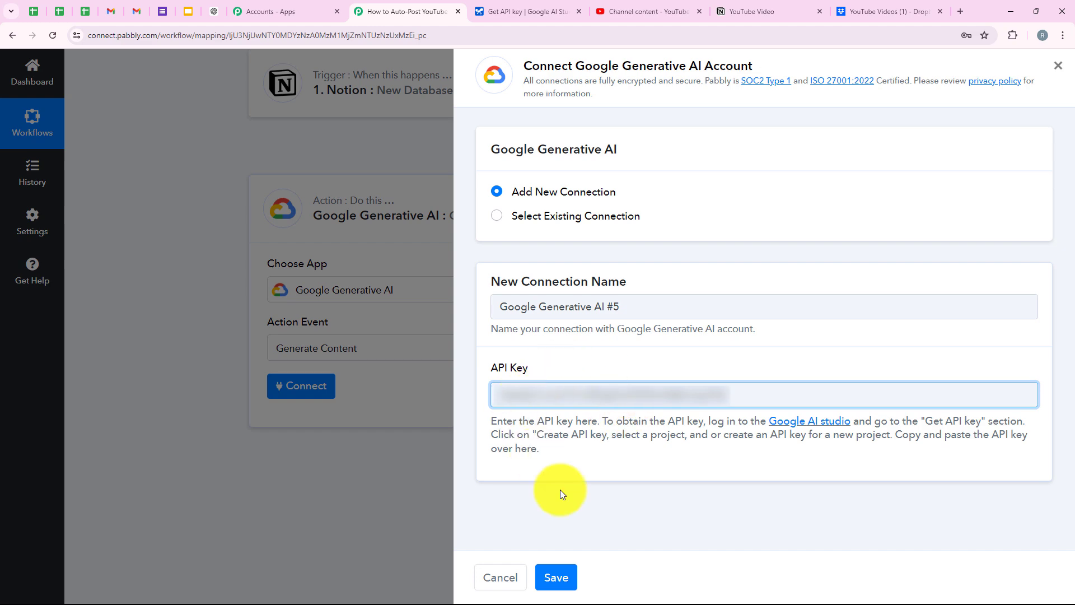
click(560, 576)
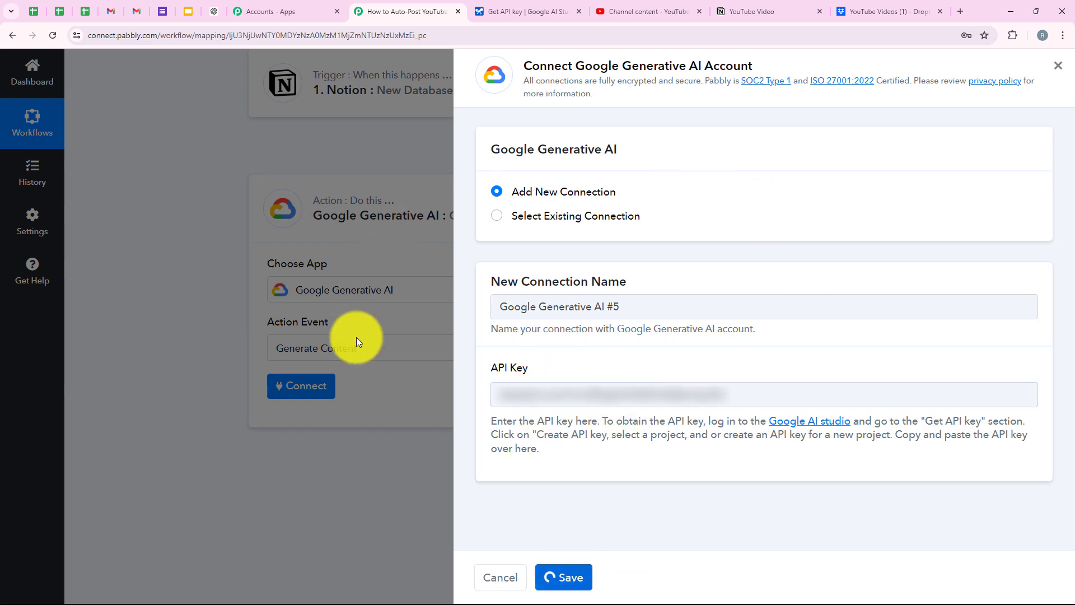
Fill the prompt text with "Generate Description for my YouTube Short on the Title:", "Do not include any Emoji or Special Character" and "Write in 3 Paragraphs.".
scroll(356, 338, down, 2)
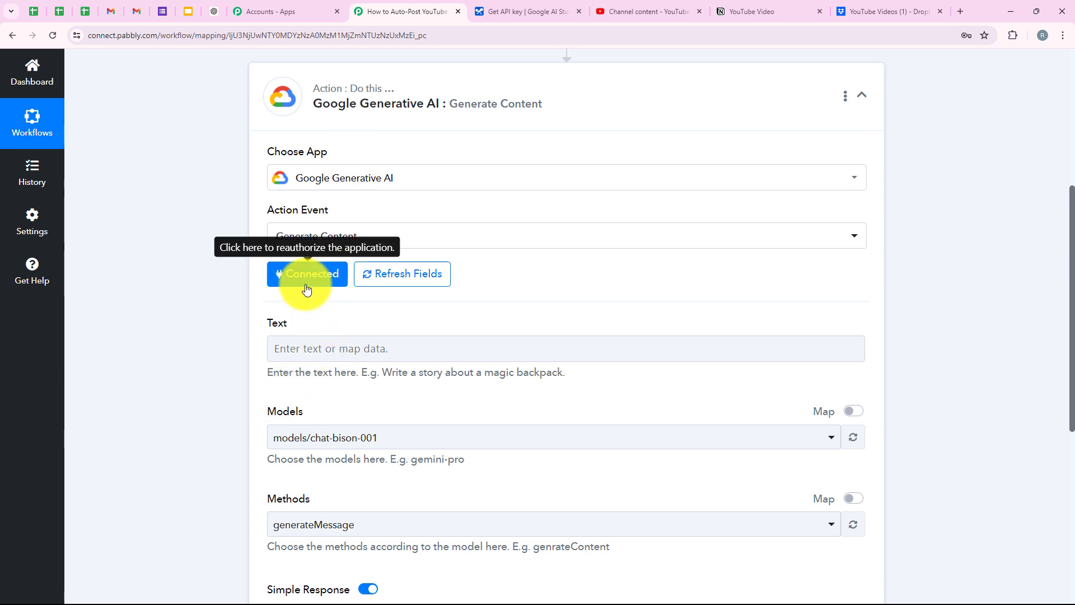
scroll(305, 281, down, 1)
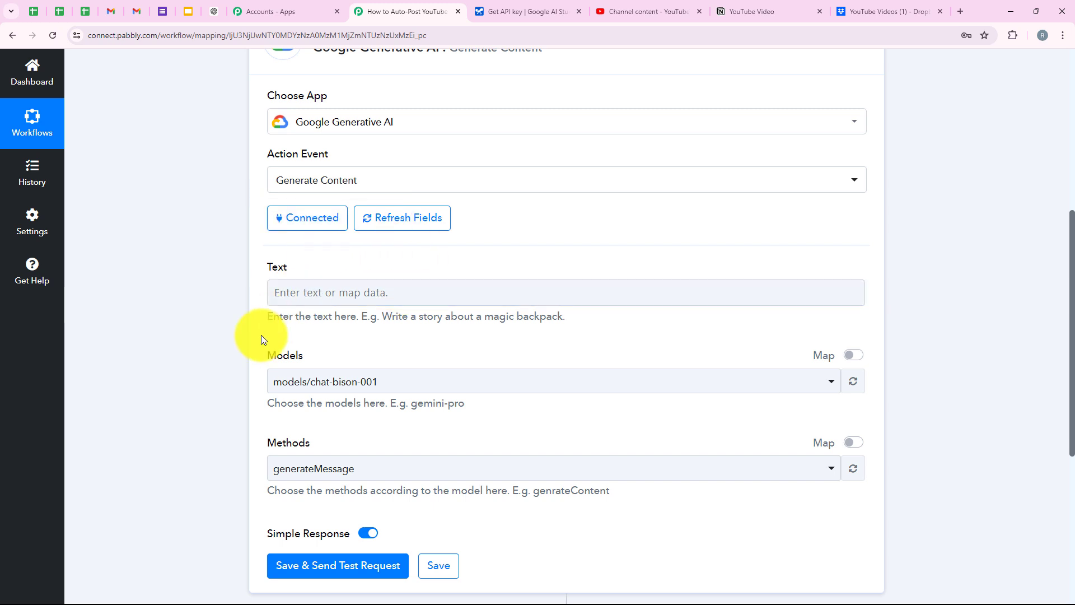
scroll(348, 290, down, 1)
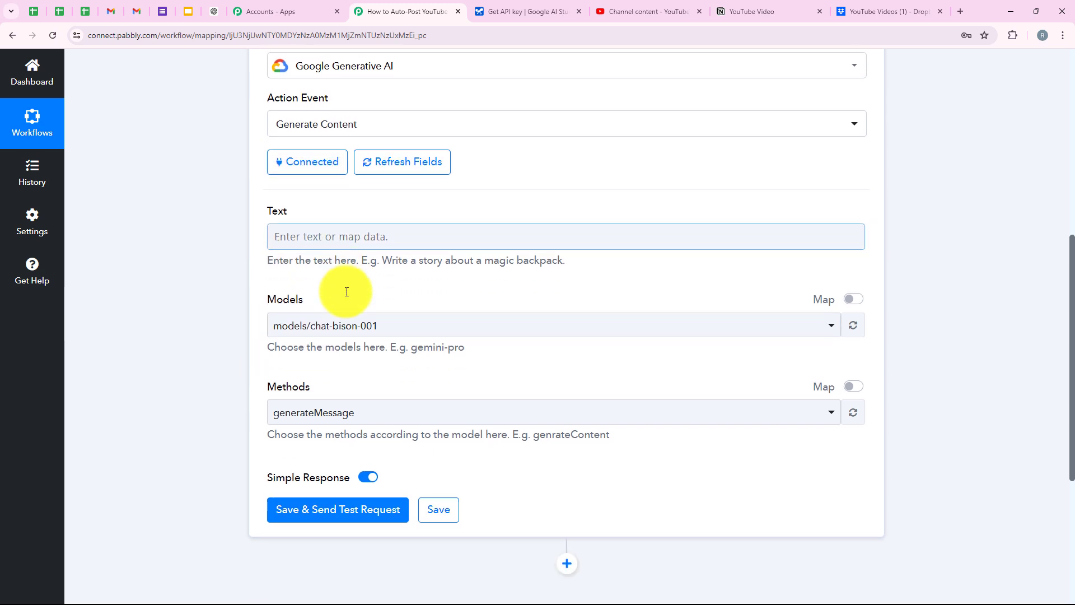
click(372, 234)
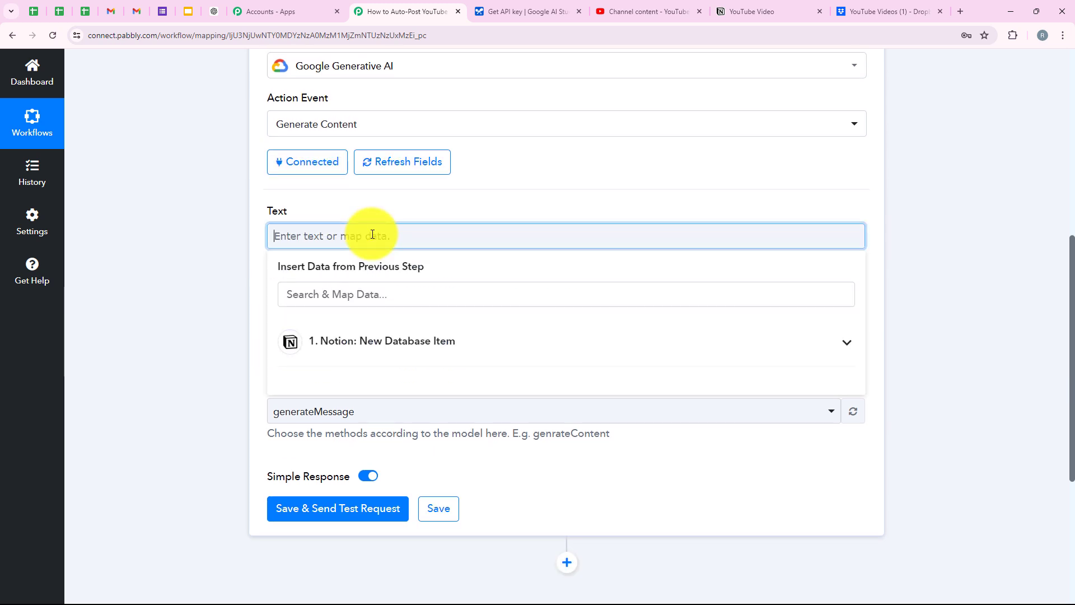
key(ctrl+v)
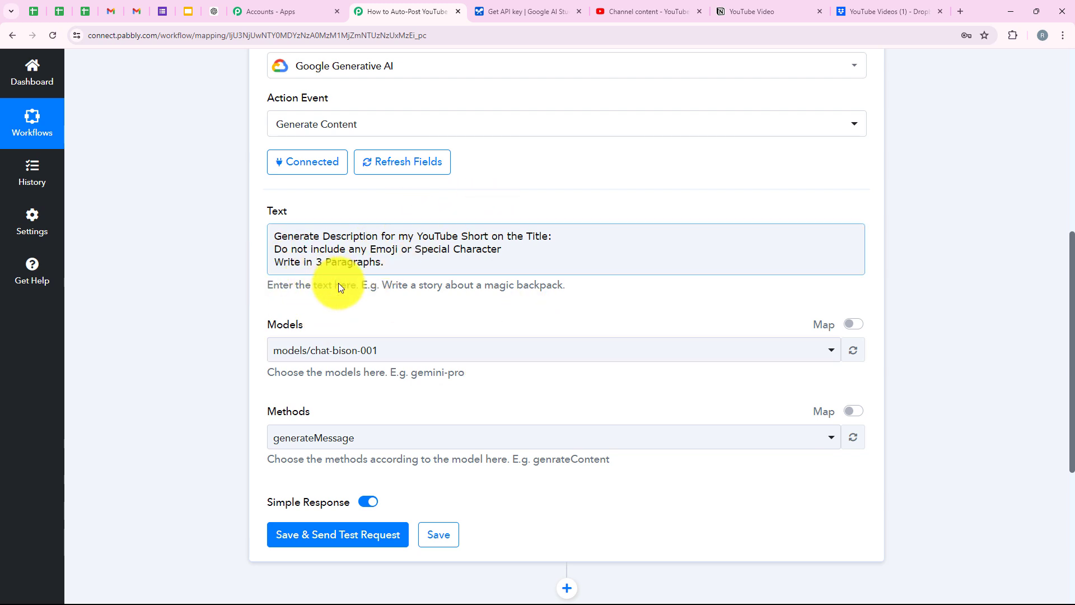
click(554, 249)
click(562, 235)
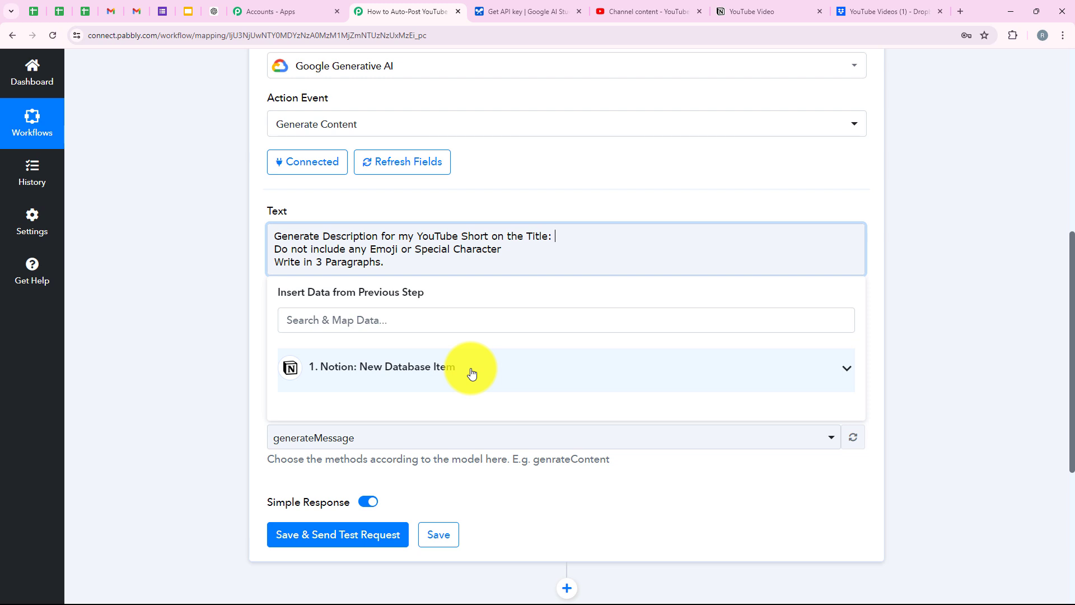
click(244, 251)
click(601, 235)
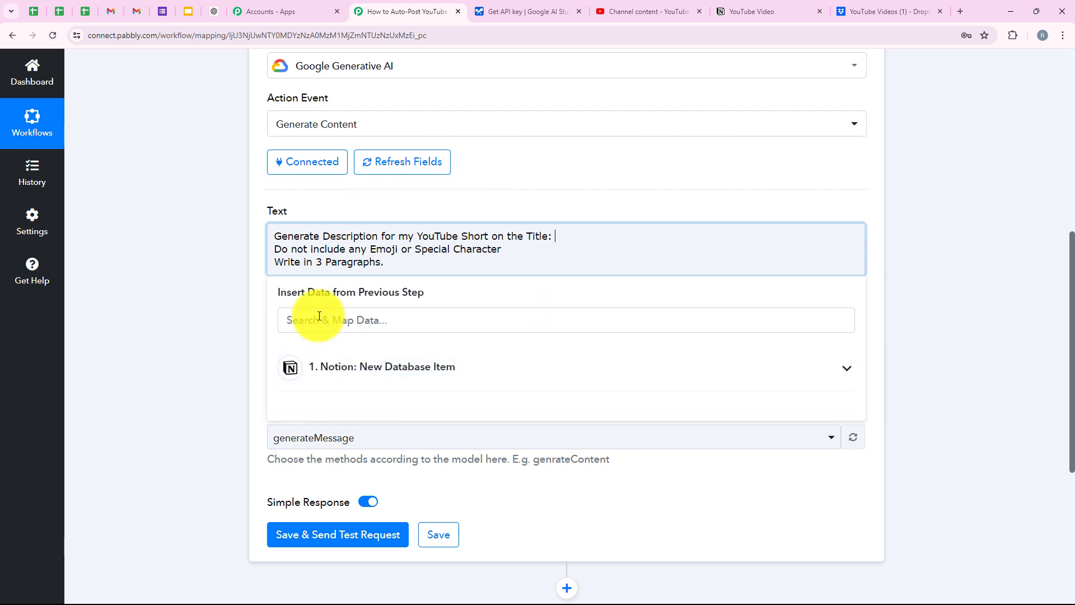
click(221, 294)
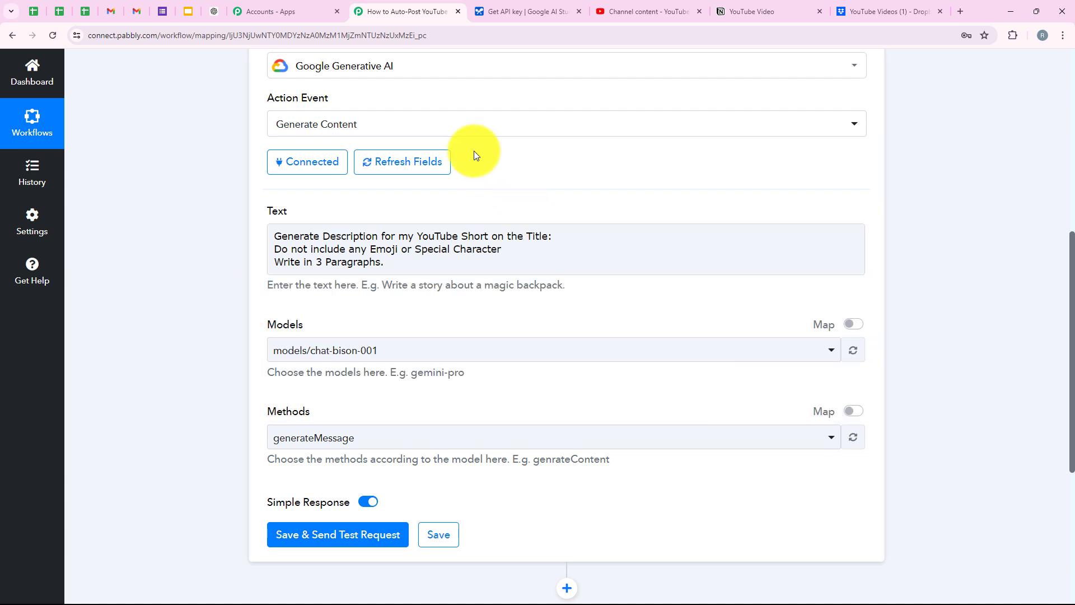
click(603, 240)
text(x)
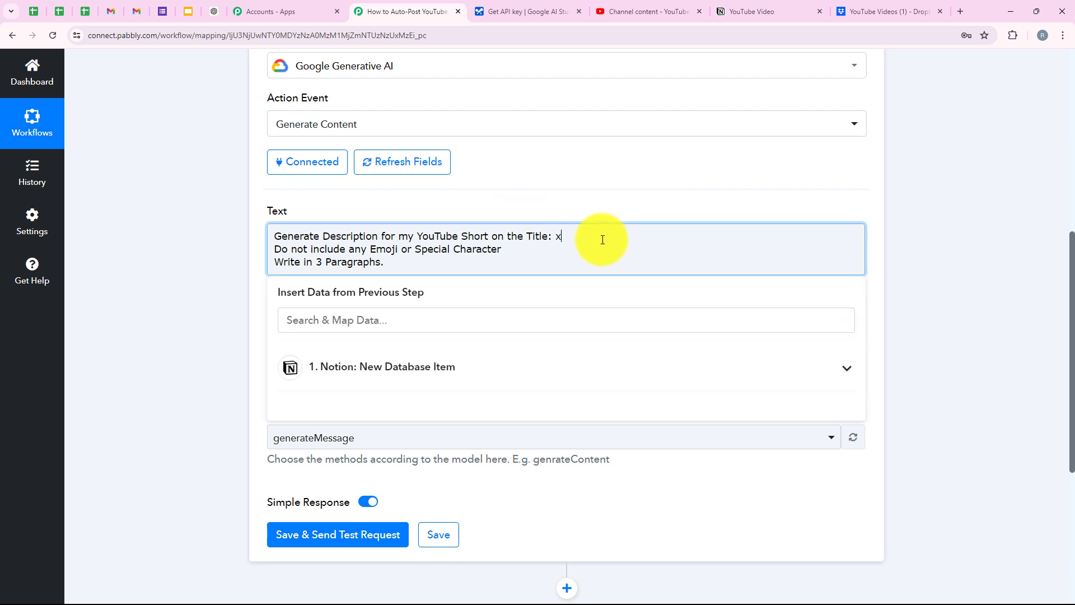
text(yz)
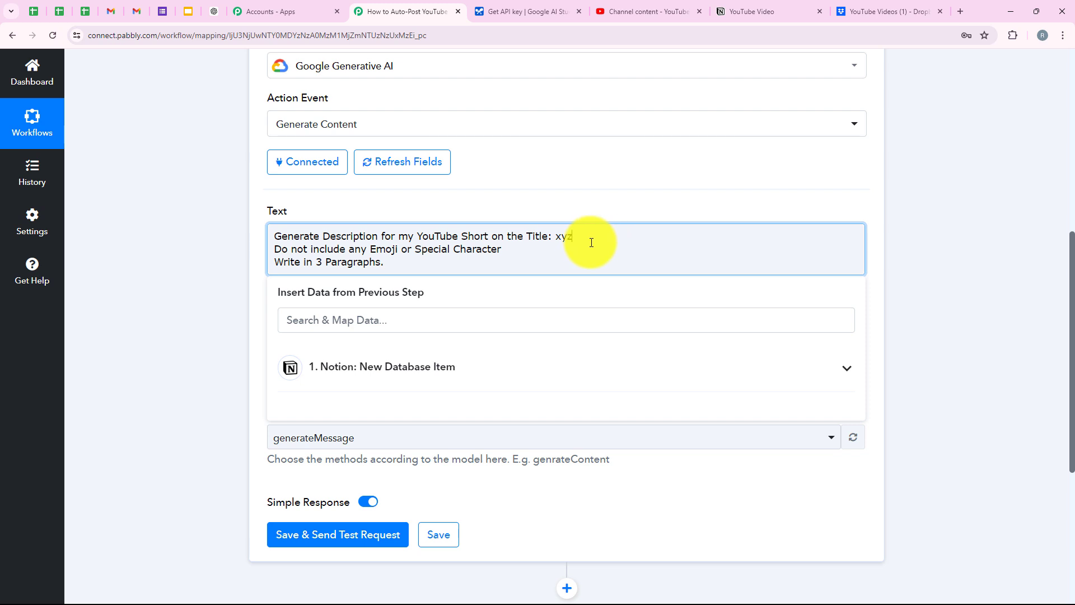
drag(591, 242, 562, 237)
double_click(559, 239)
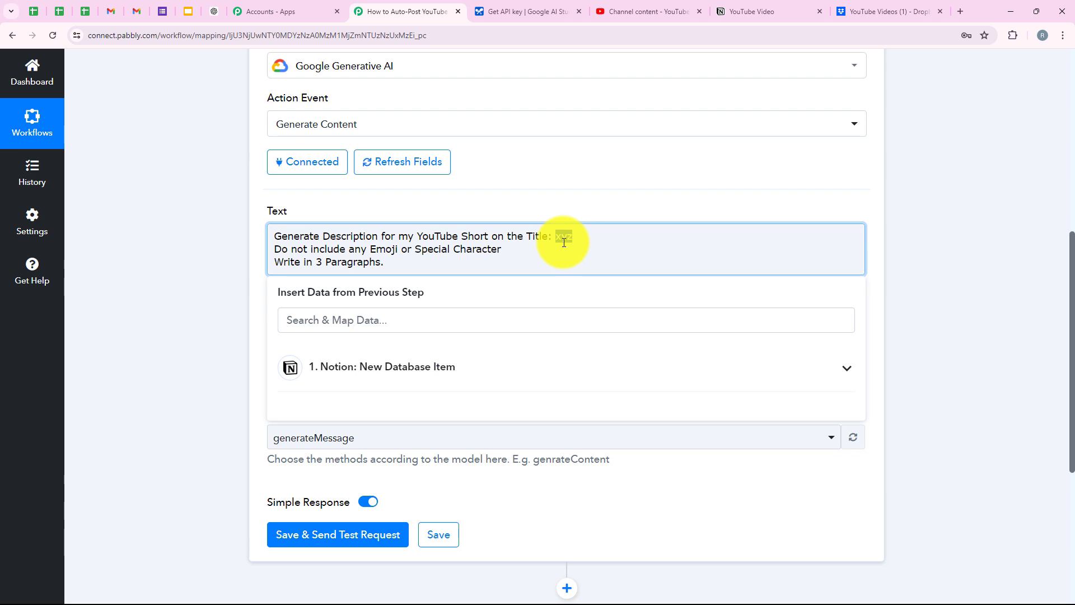
key(BackSpace)
Map the Notion Properties Title Title 0 Text Content value after "Title:" in the prompt text.
click(477, 364)
scroll(467, 500, down, 2)
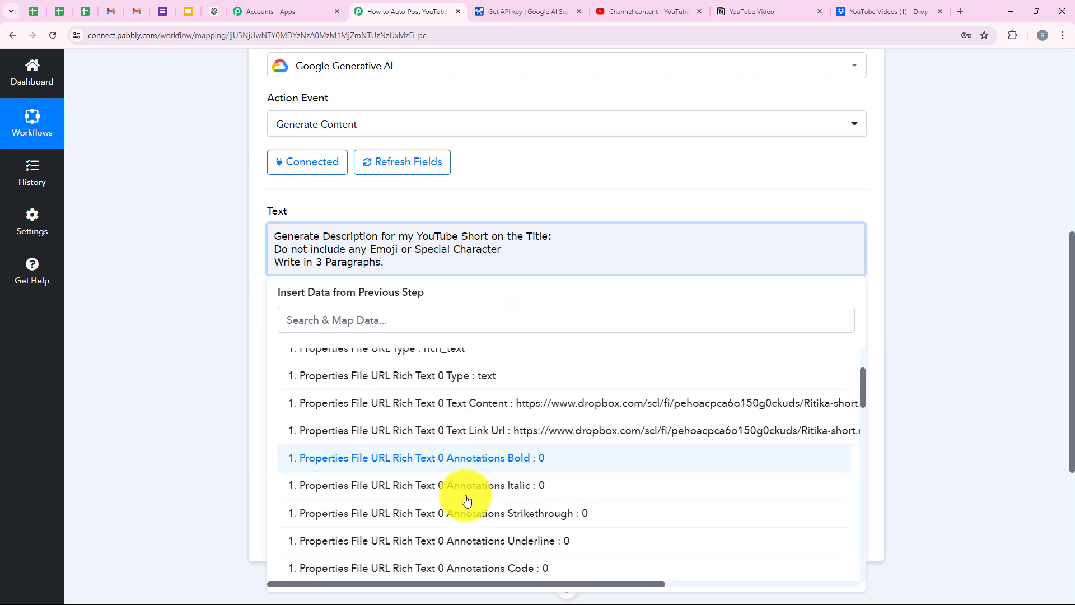
scroll(467, 500, down, 8)
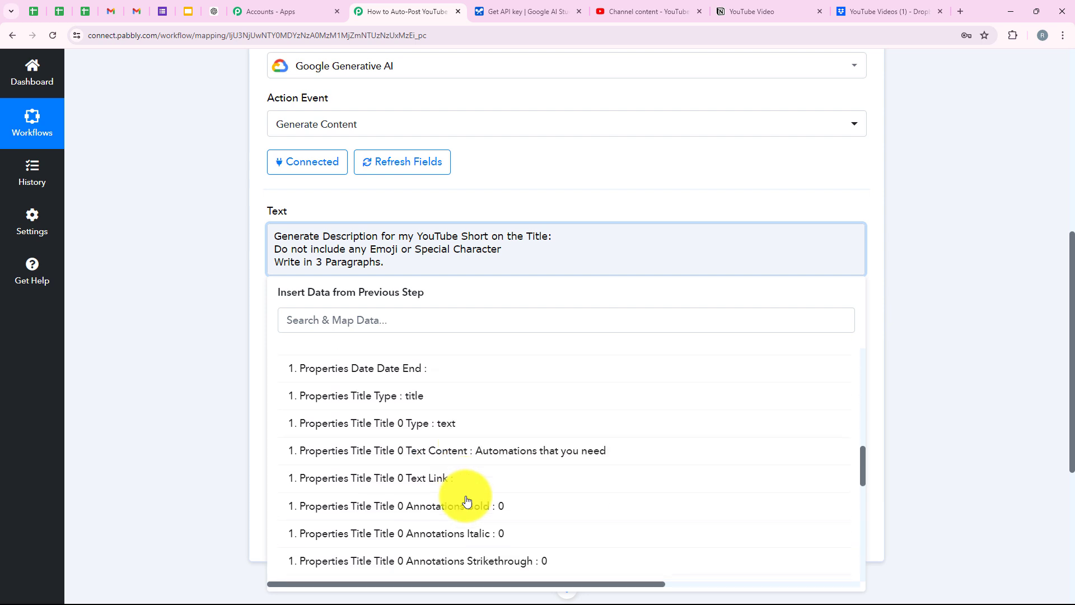
click(521, 453)
click(177, 256)
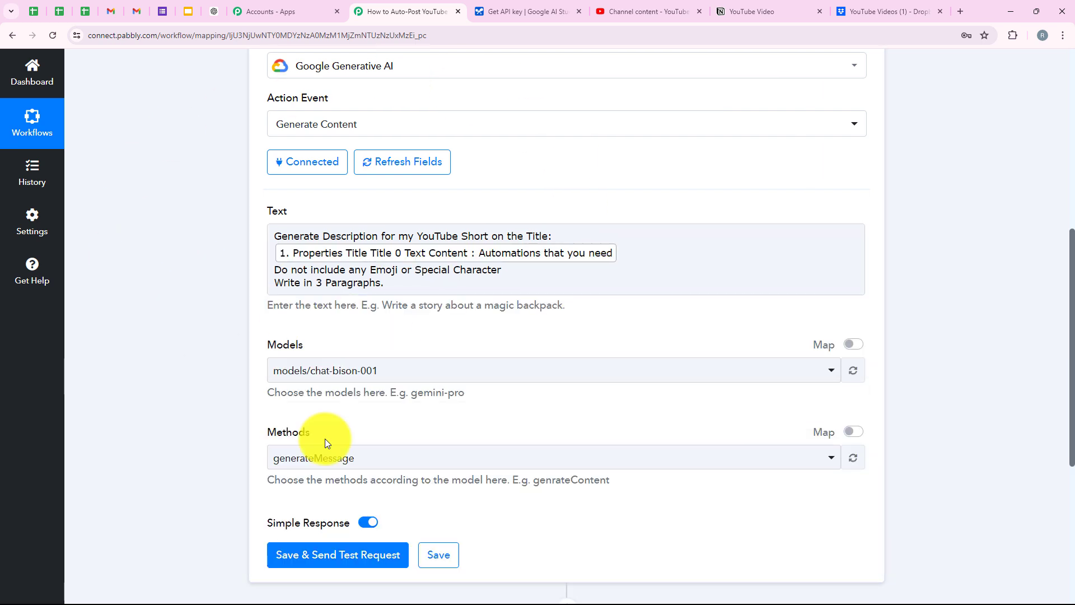
click(336, 263)
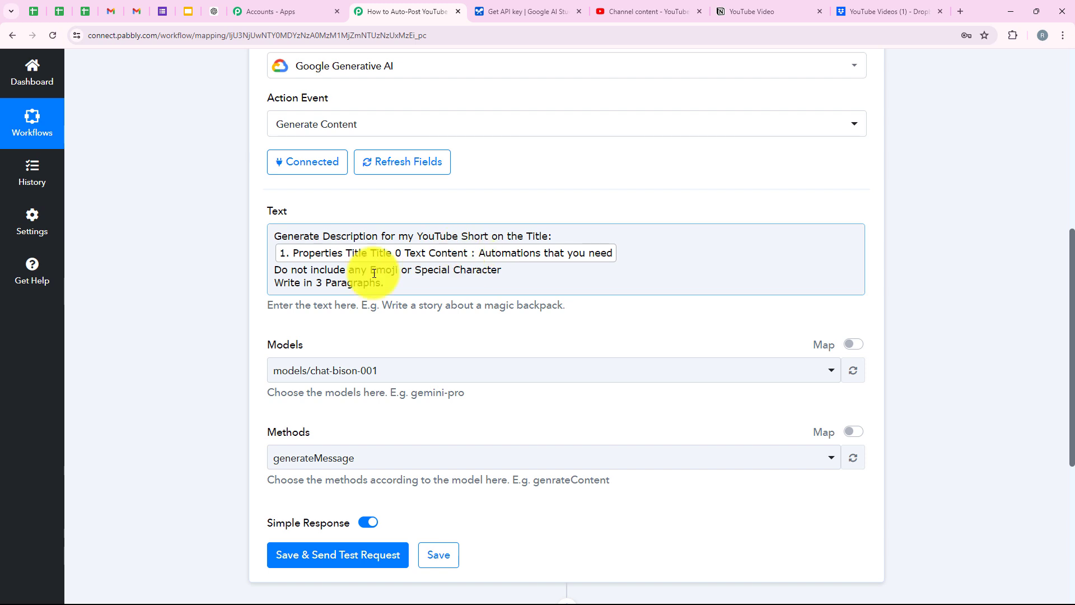
click(120, 375)
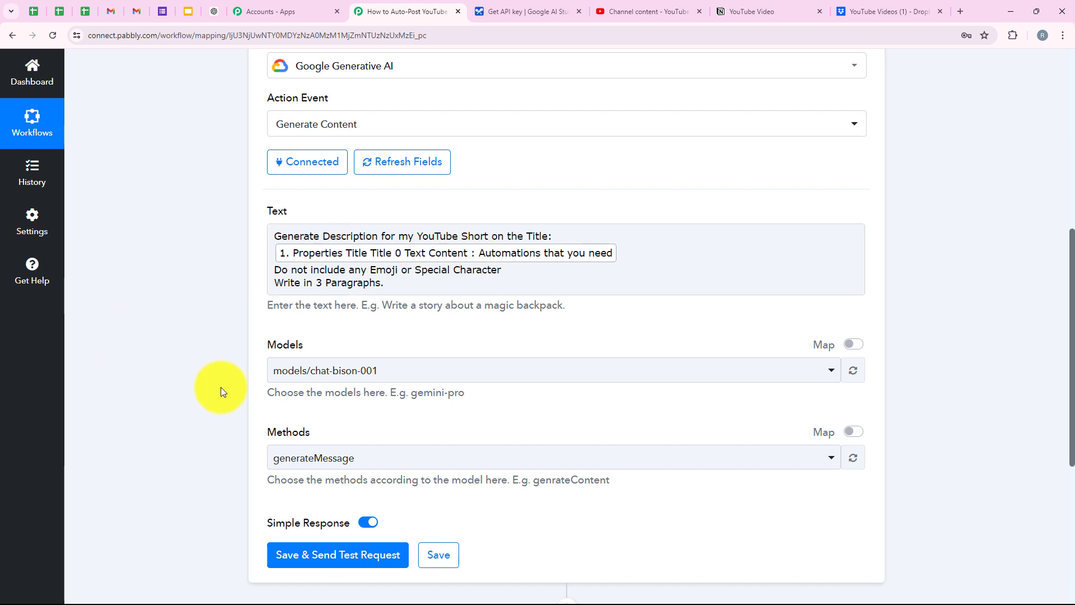
click(269, 238)
click(372, 334)
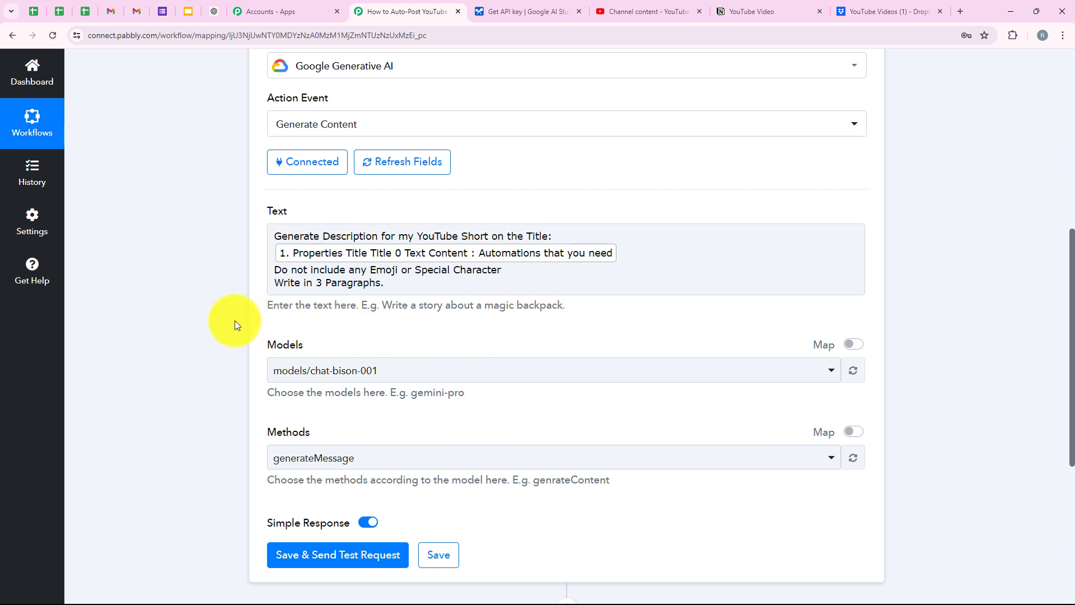
Set the model to models/gemini-pro and the method to generateContent for the description prompt.
scroll(241, 313, down, 1)
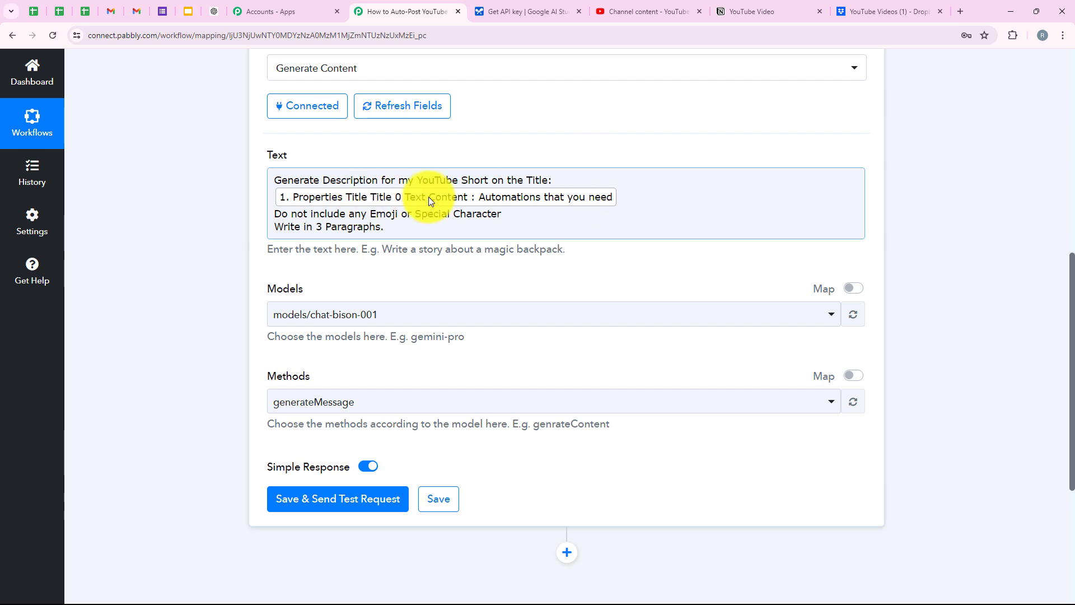
scroll(308, 268, down, 1)
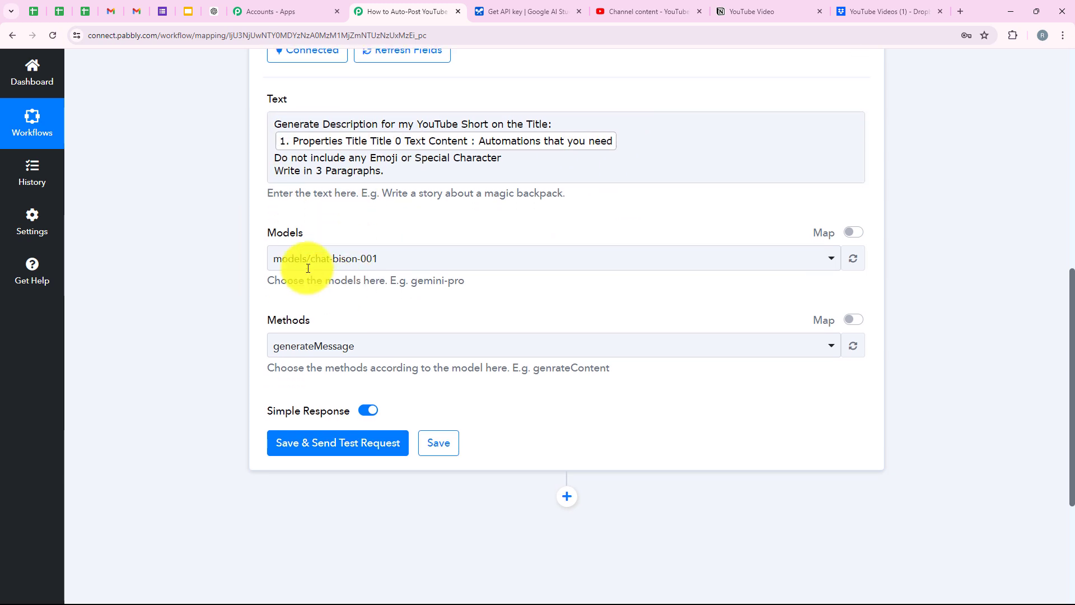
click(318, 258)
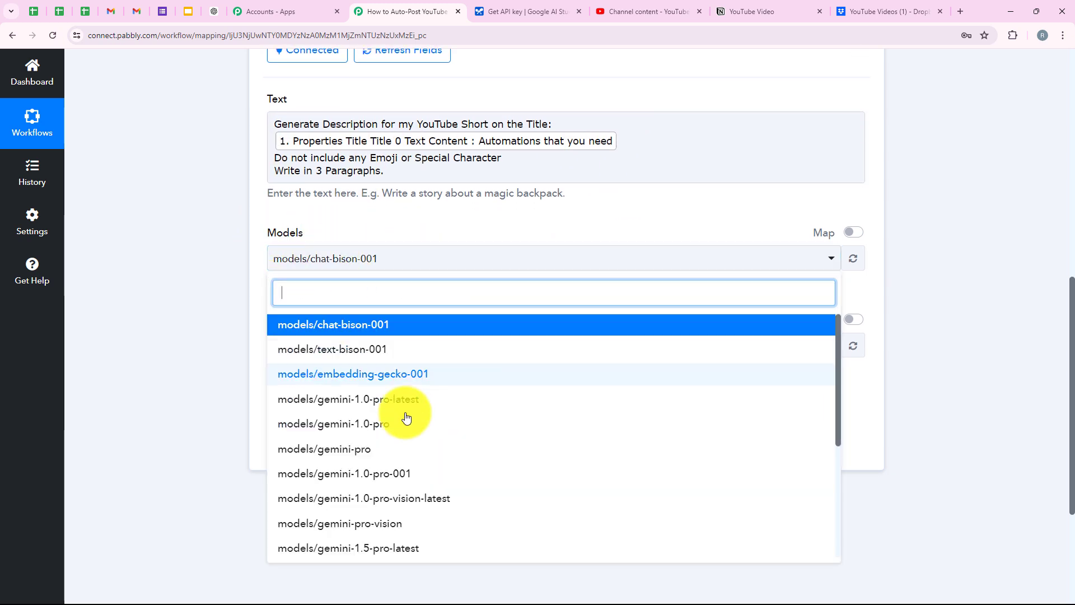
click(384, 452)
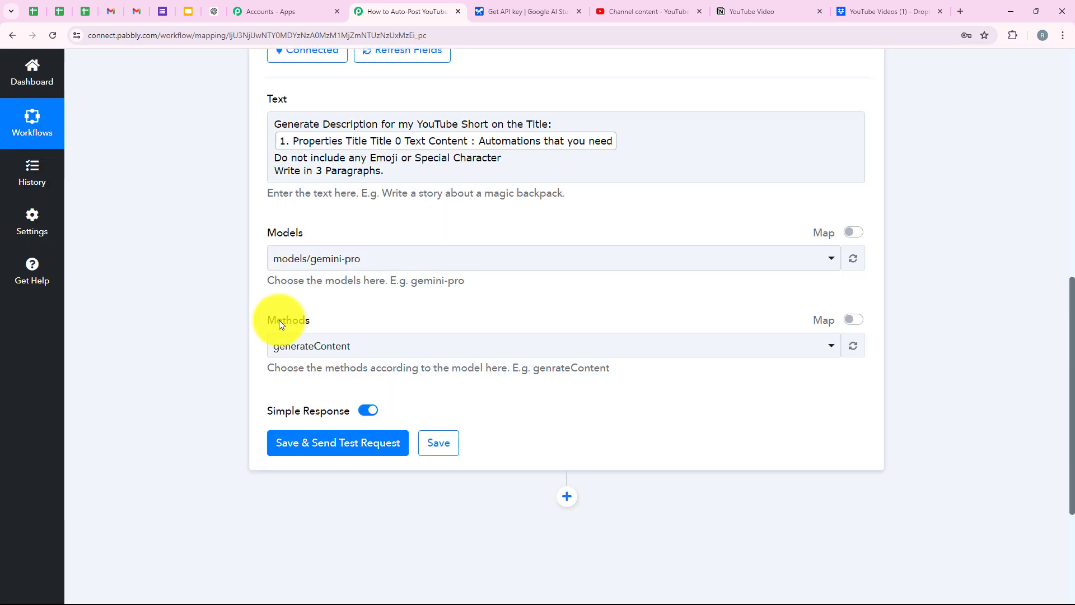
double_click(279, 321)
click(316, 347)
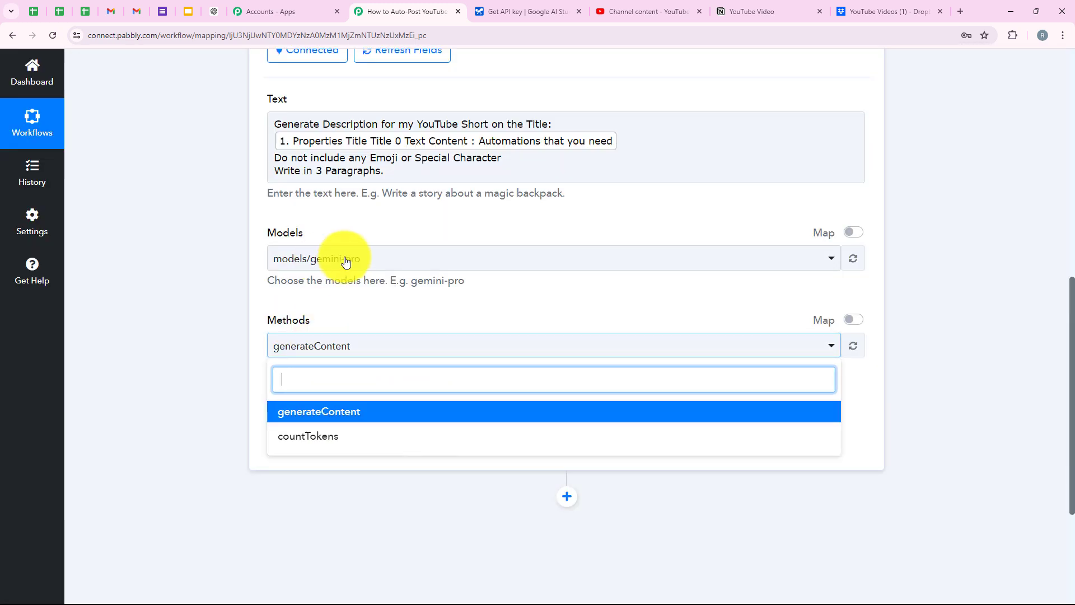
click(355, 412)
Save the Generate Content step with a test request and review the full generated description in the response.
scroll(456, 344, down, 1)
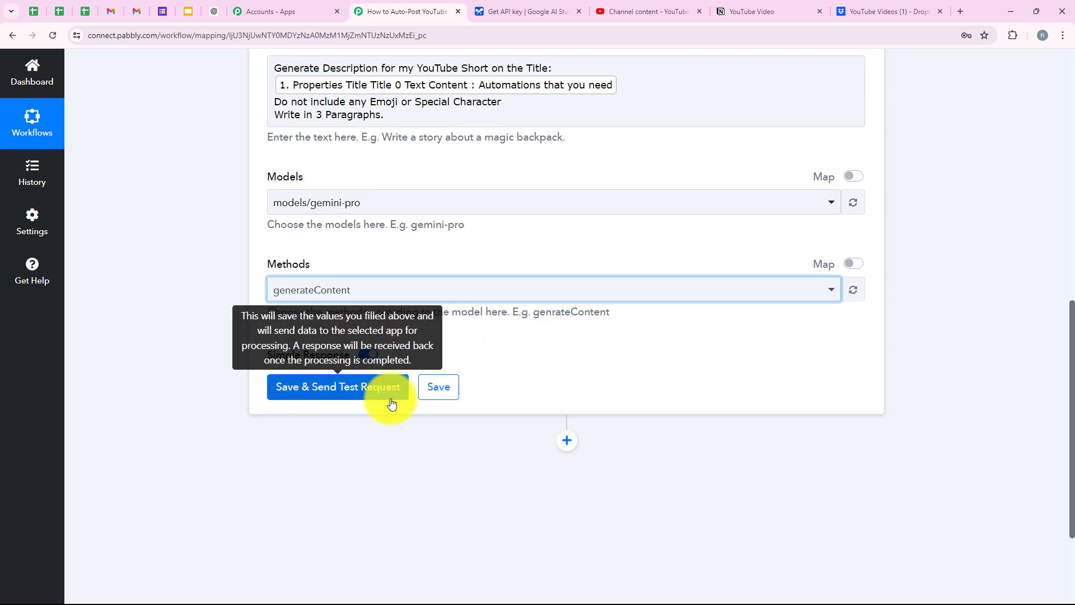
click(385, 397)
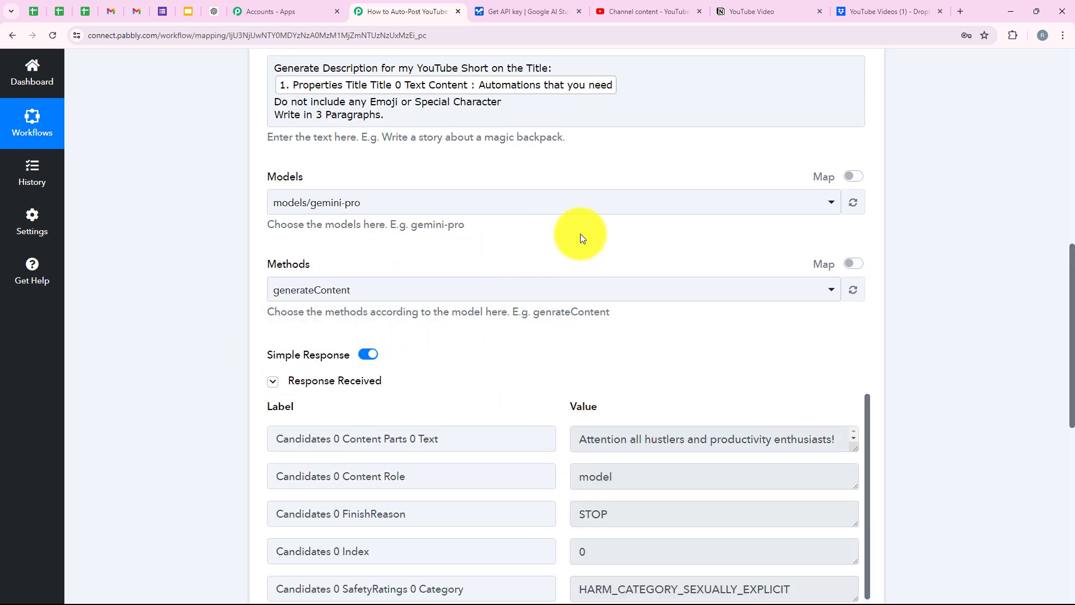
scroll(580, 234, down, 2)
scroll(580, 236, down, 1)
drag(852, 282, 802, 541)
scroll(721, 456, down, 2)
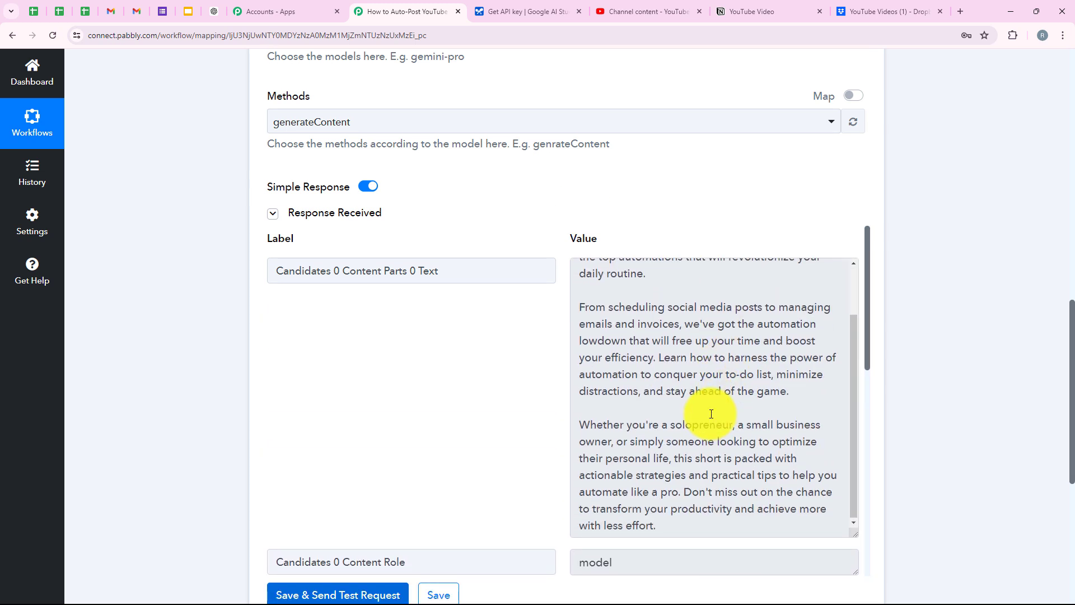
scroll(700, 425, up, 2)
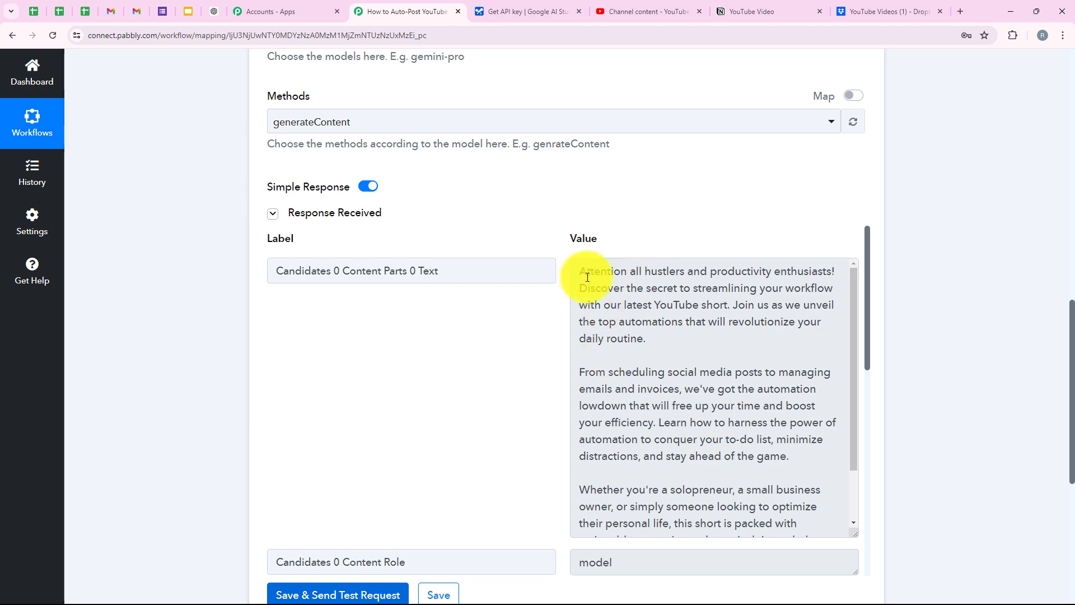
click(607, 317)
drag(580, 269, 732, 597)
scroll(732, 557, up, 2)
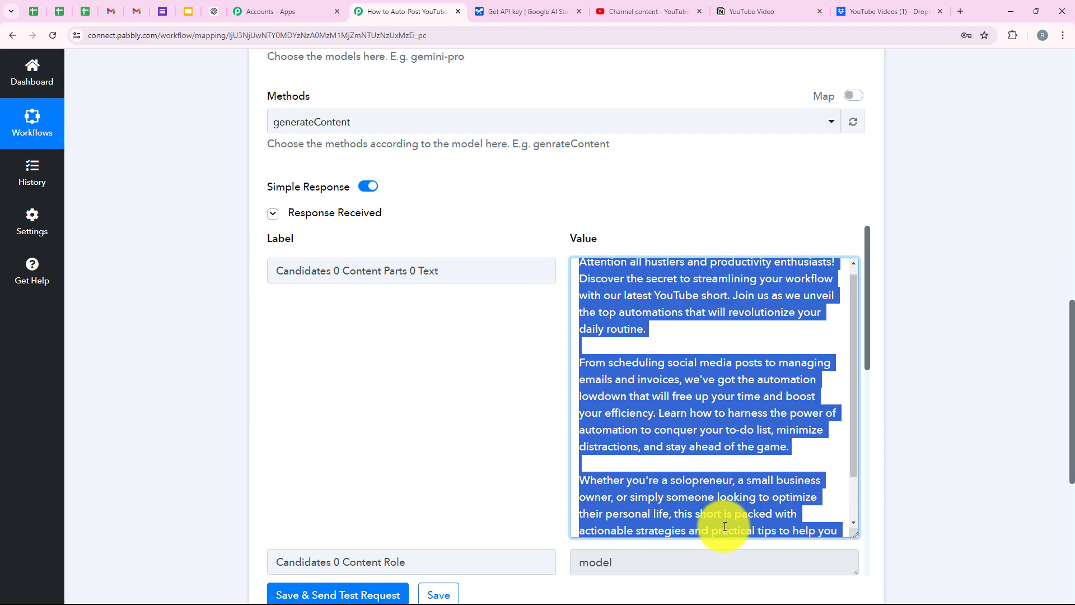
click(455, 292)
Add a Google Generative AI action step after the description-generating step.
scroll(231, 368, up, 10)
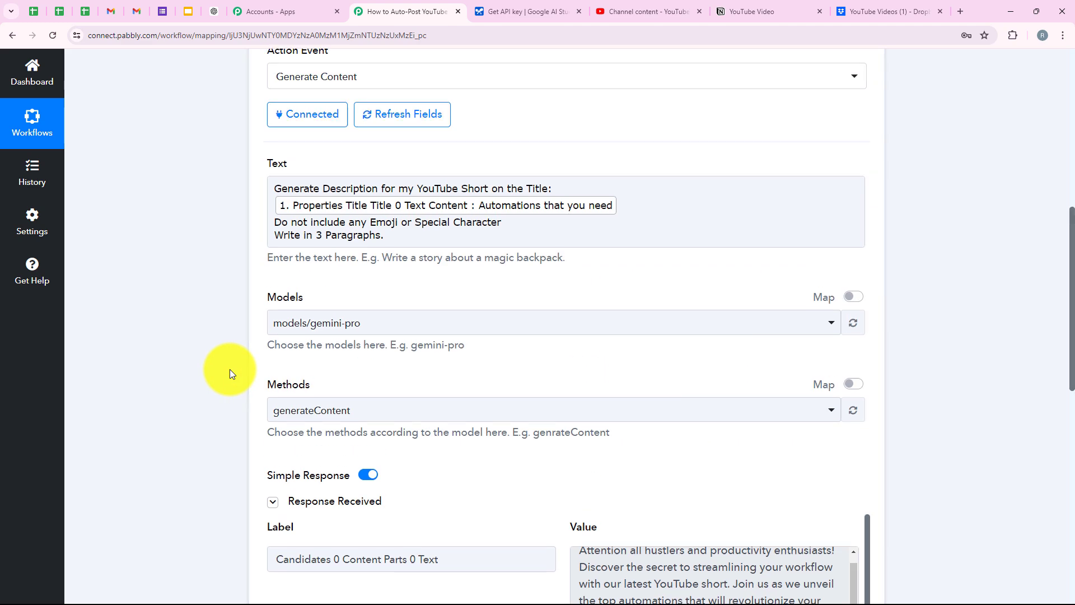
click(420, 225)
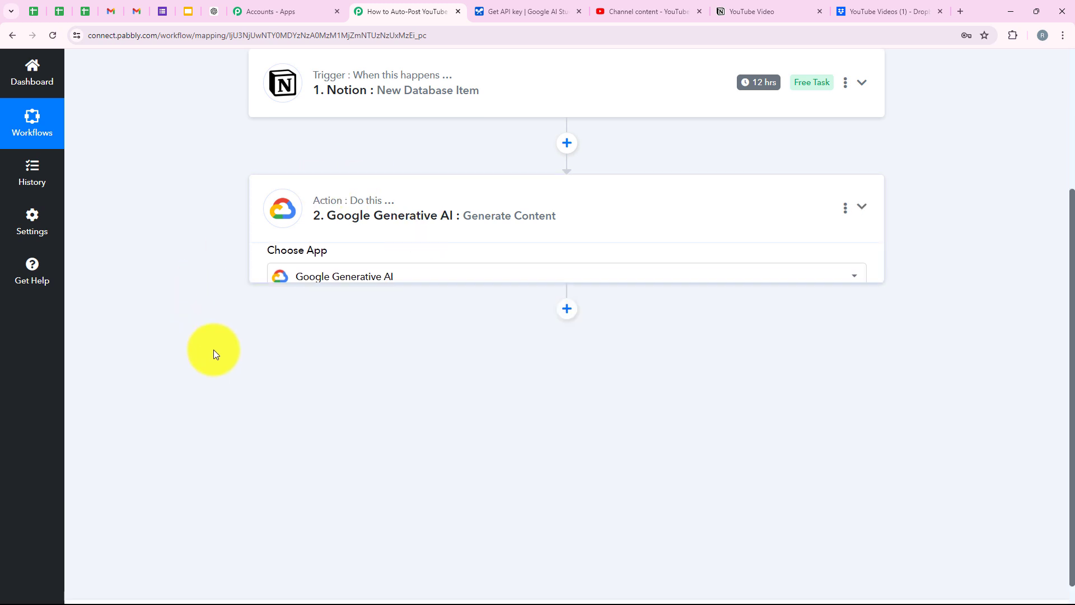
click(571, 274)
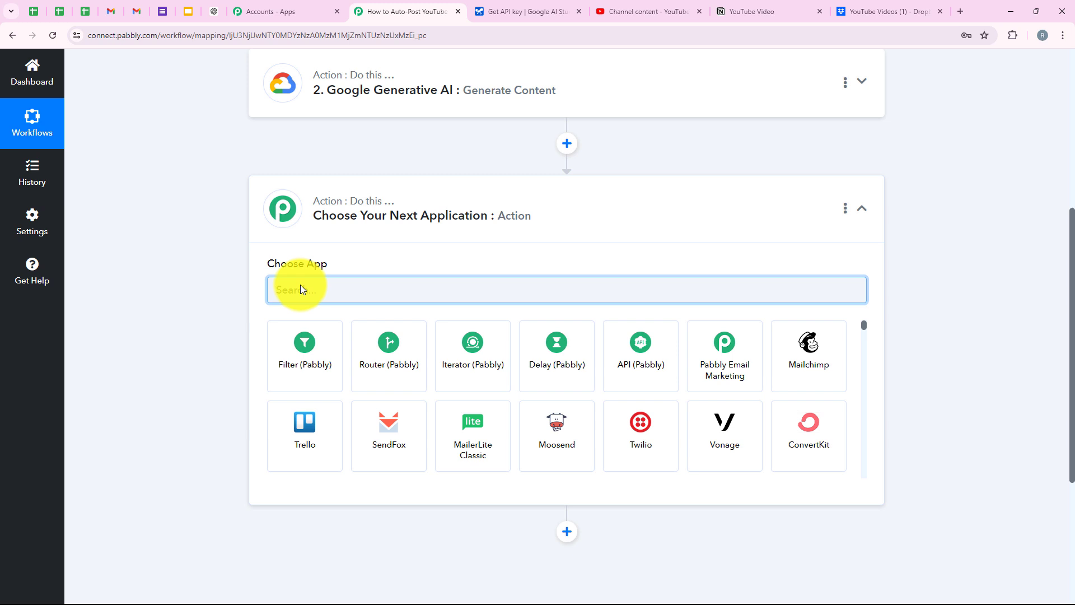
text(Goo)
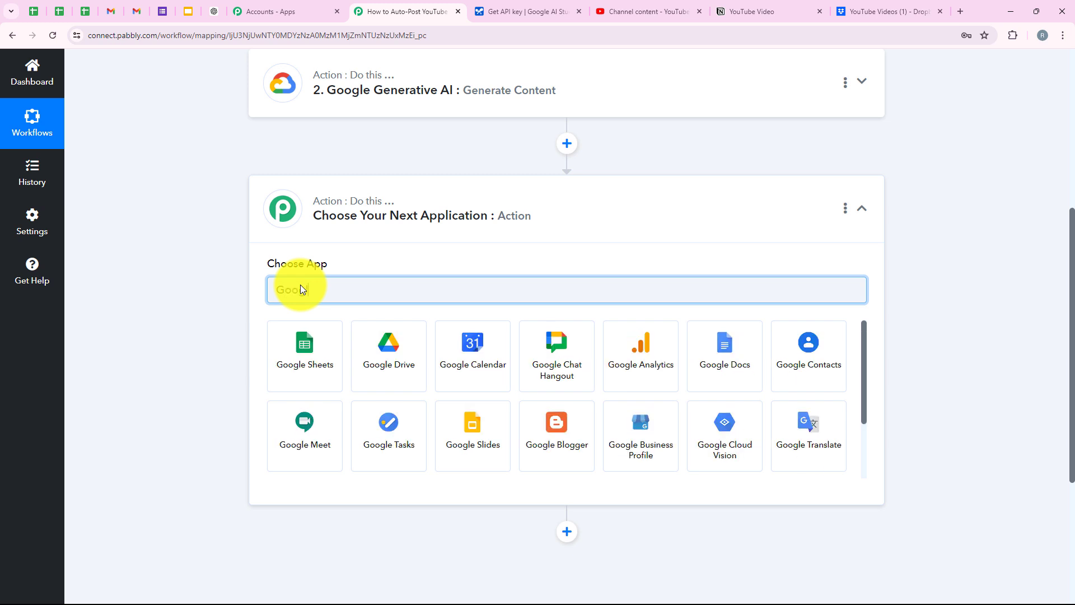
text(gle g)
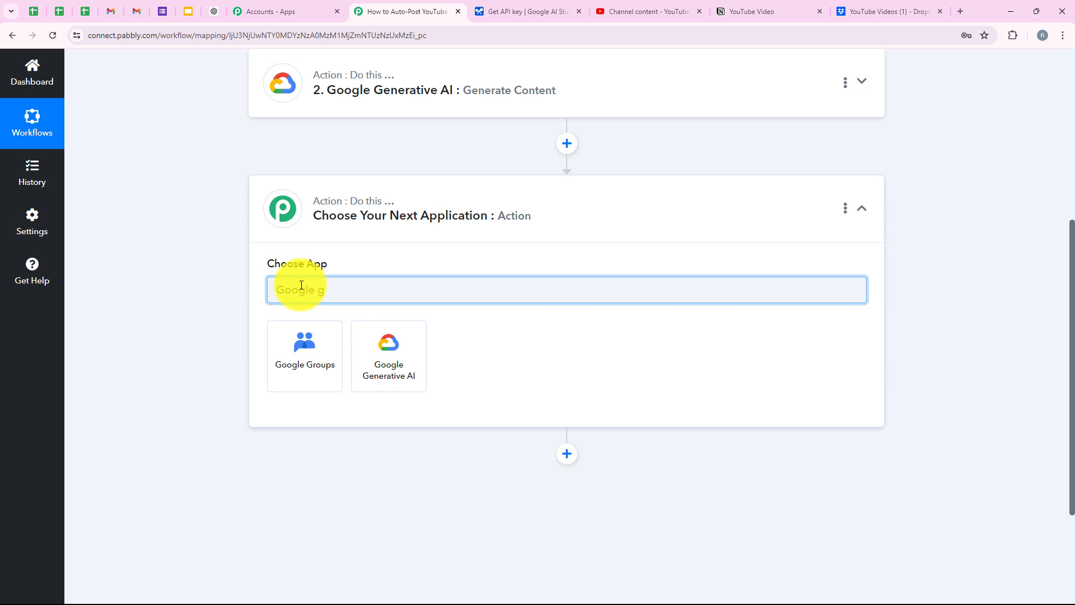
click(384, 337)
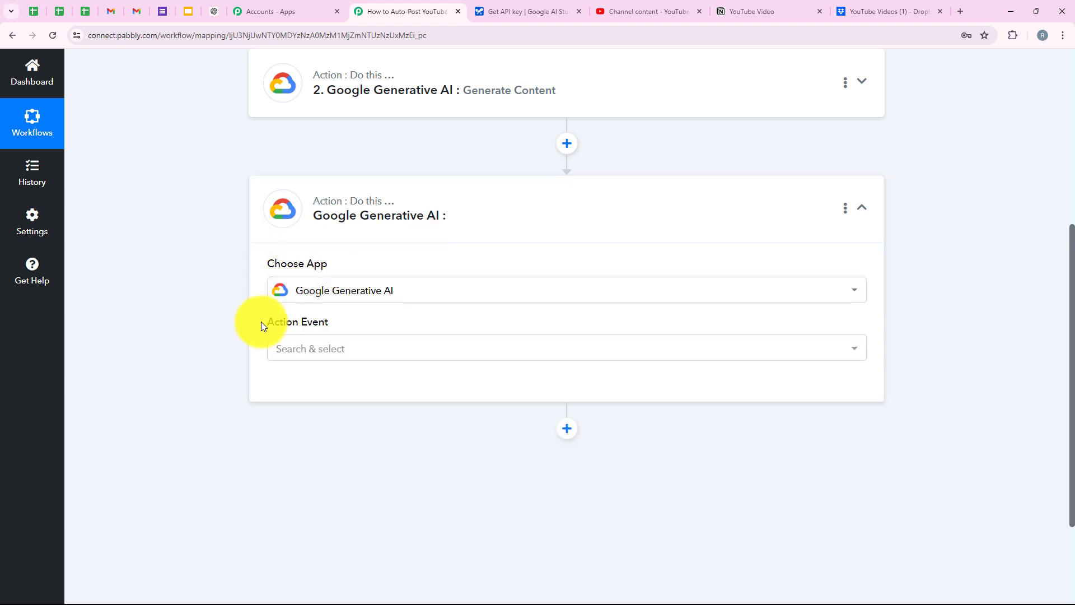
Set the new step's action event to Generate Content and connect it through the existing connection Google Generative AI #5.
drag(261, 321, 338, 323)
click(324, 349)
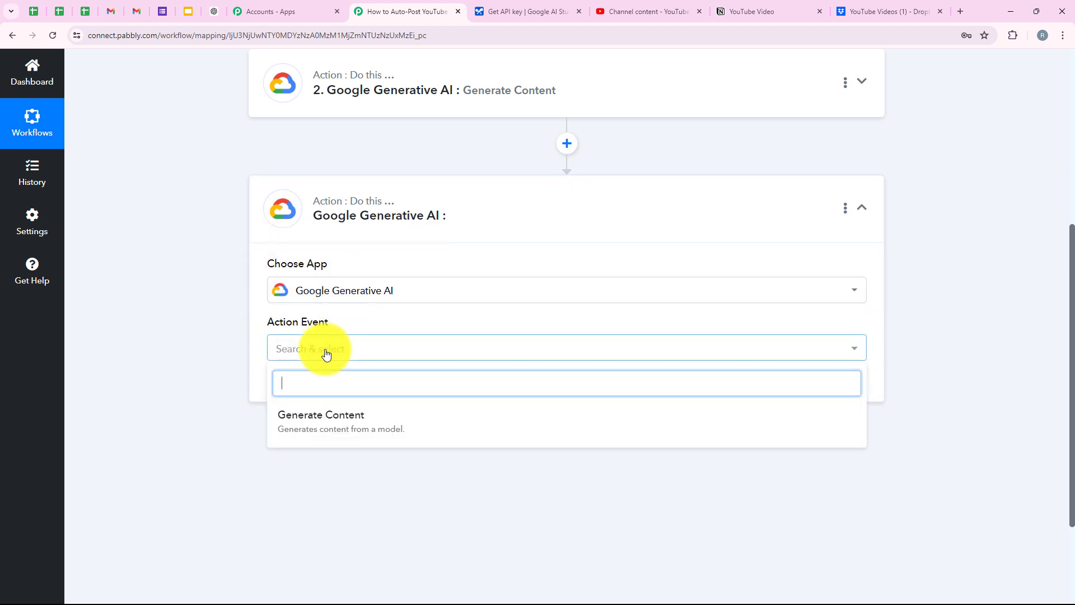
click(311, 423)
click(312, 395)
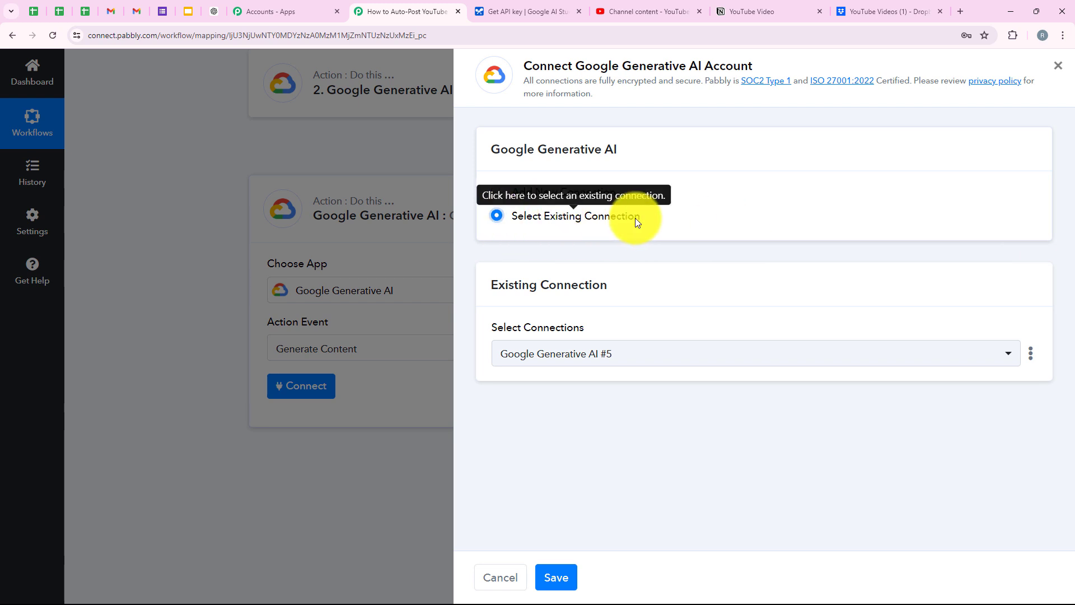
click(556, 578)
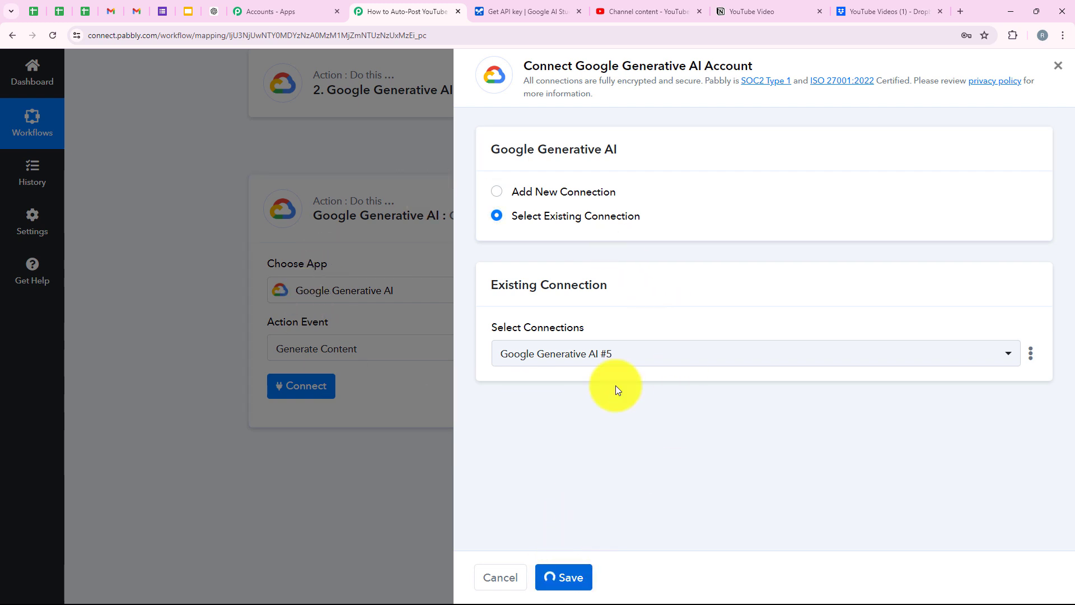
Fill the prompt text with "Generate tags for my YouTube Short With Comma on the Title:".
scroll(402, 270, down, 2)
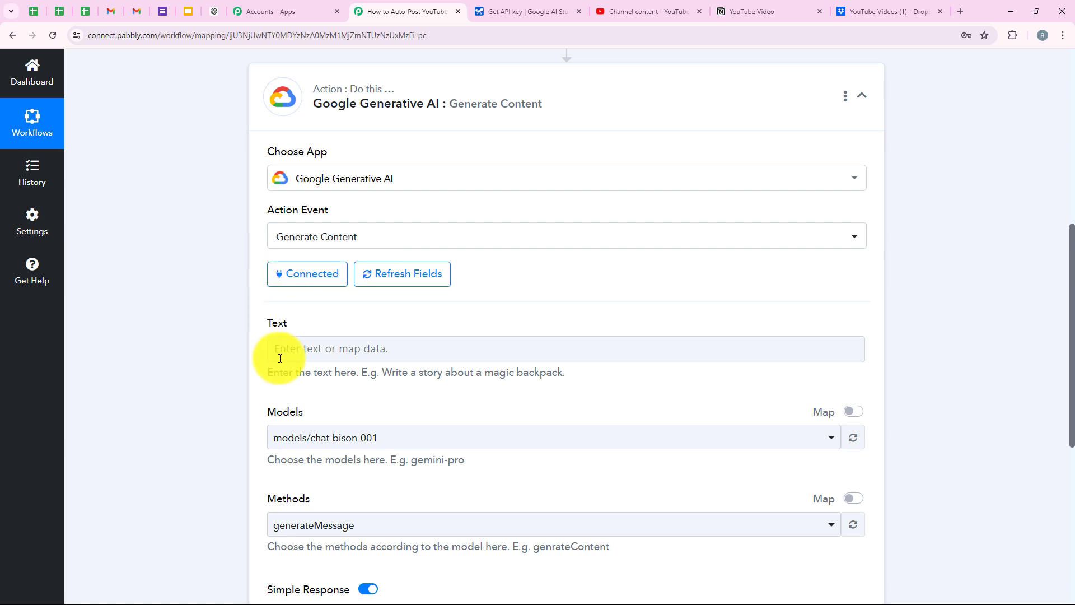
scroll(281, 354, down, 1)
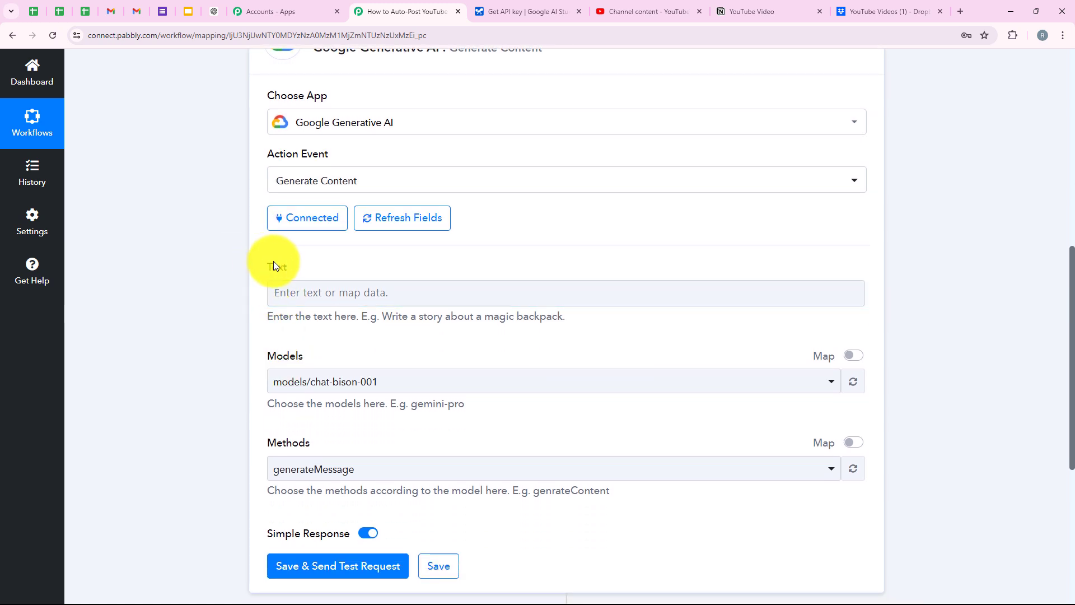
click(341, 297)
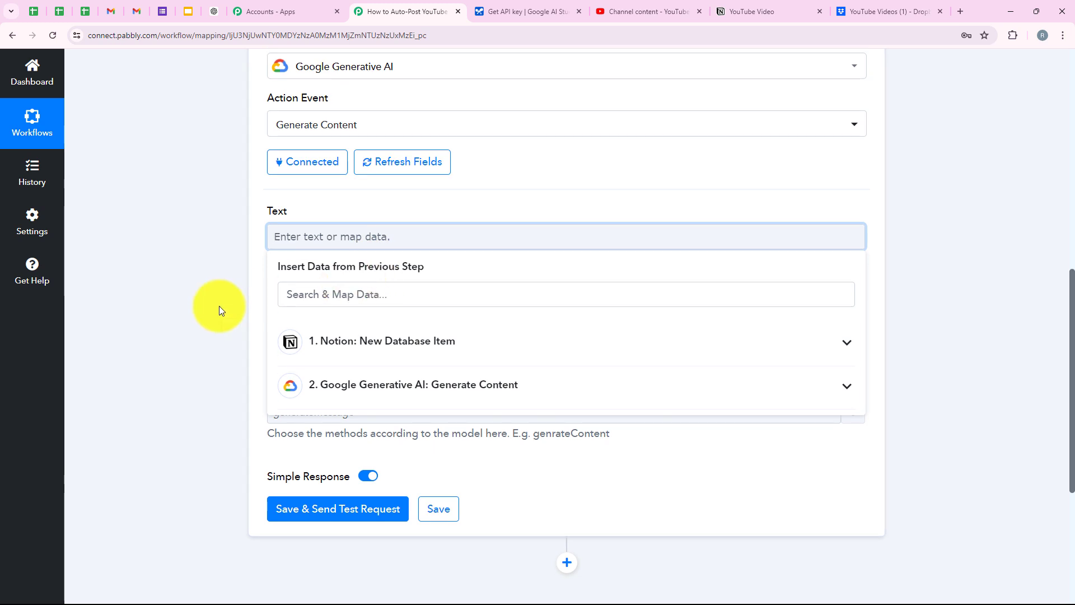
text(Generate tags for my YouTube Short With Comma on the Title:)
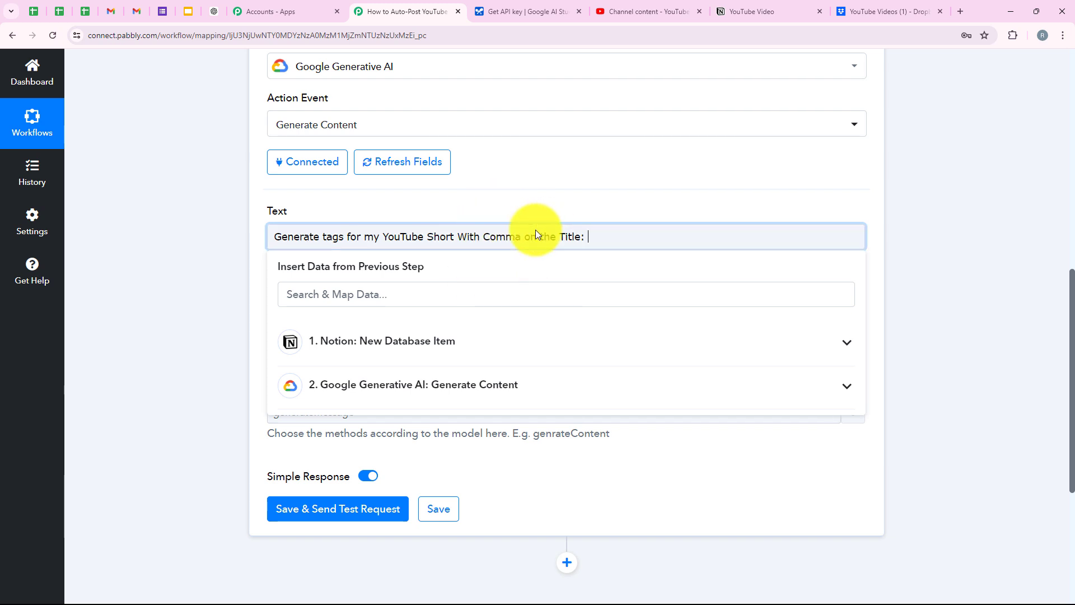
Map the Notion Properties Title Title 0 Text Content value at the end of the tags prompt.
click(523, 339)
scroll(500, 448, down, 7)
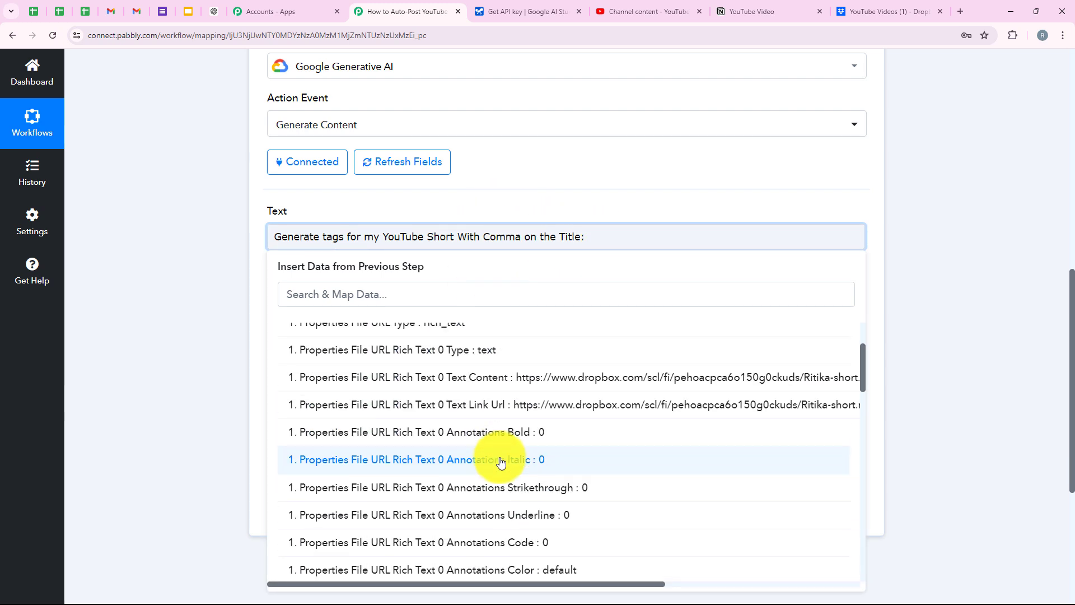
scroll(501, 474, down, 4)
click(462, 422)
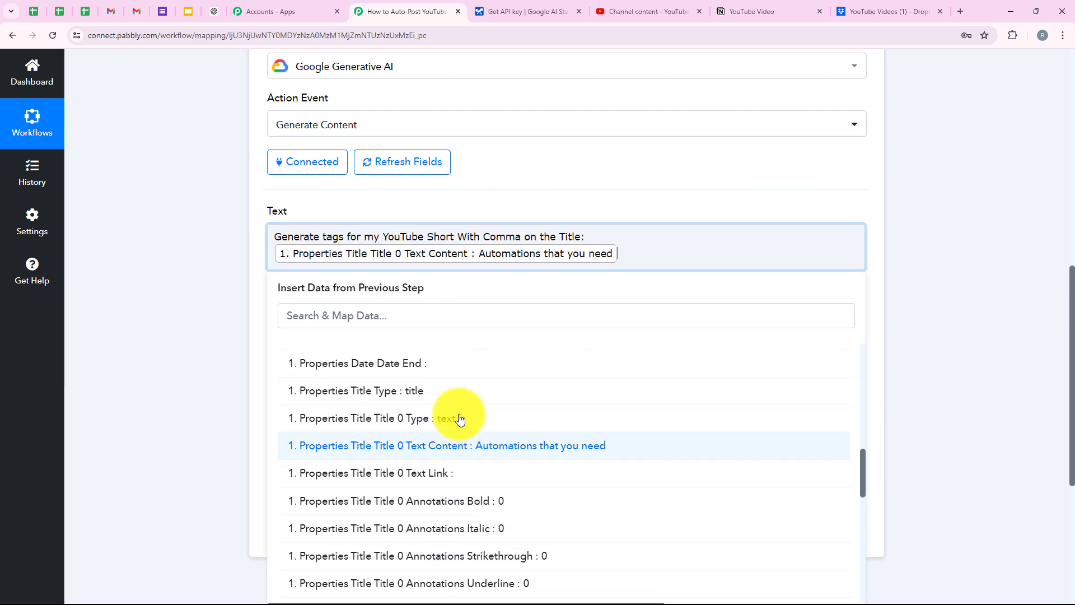
click(217, 264)
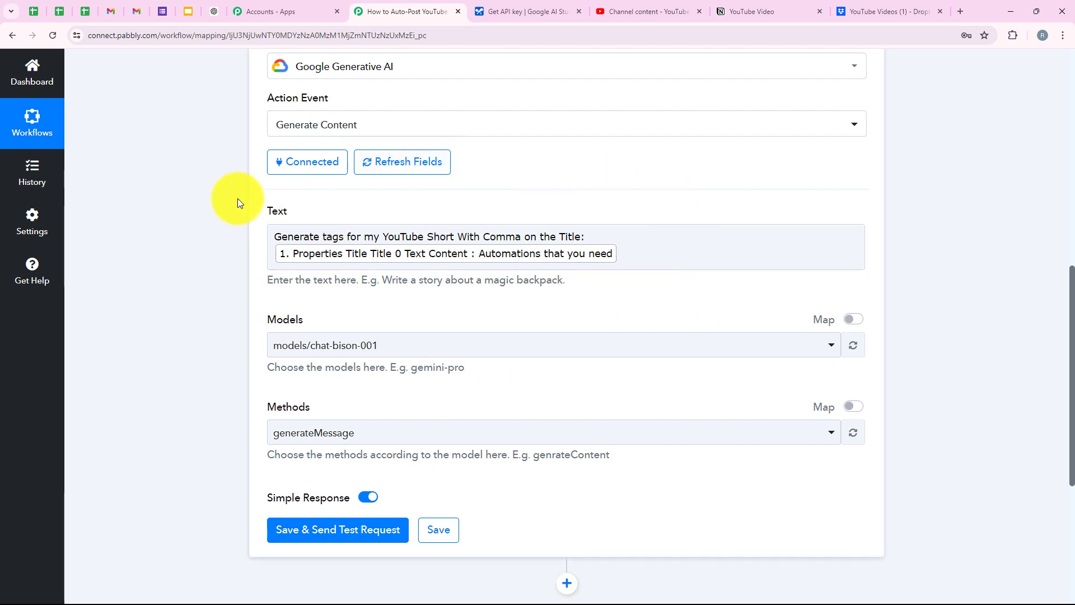
Set the model to models/gemini-pro and the method to generateContent for the tags prompt.
scroll(247, 319, down, 1)
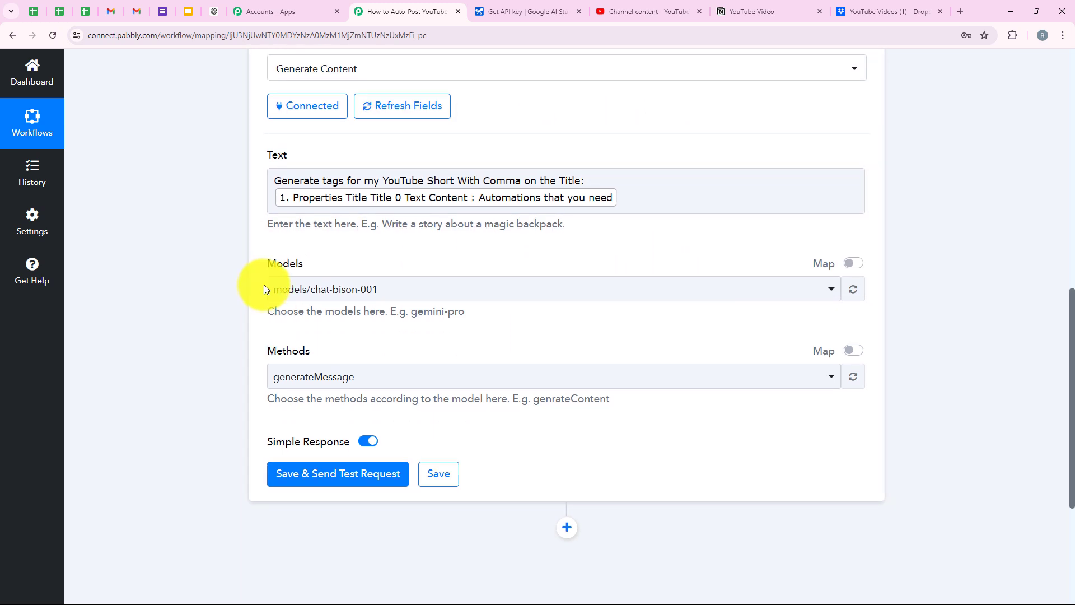
click(297, 291)
click(352, 476)
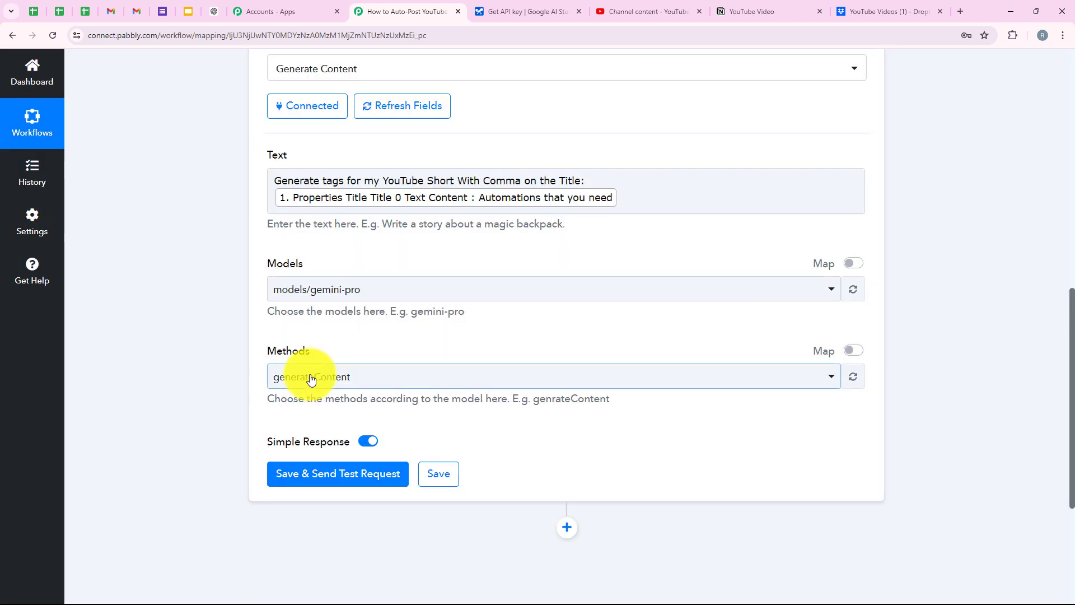
click(312, 379)
click(295, 442)
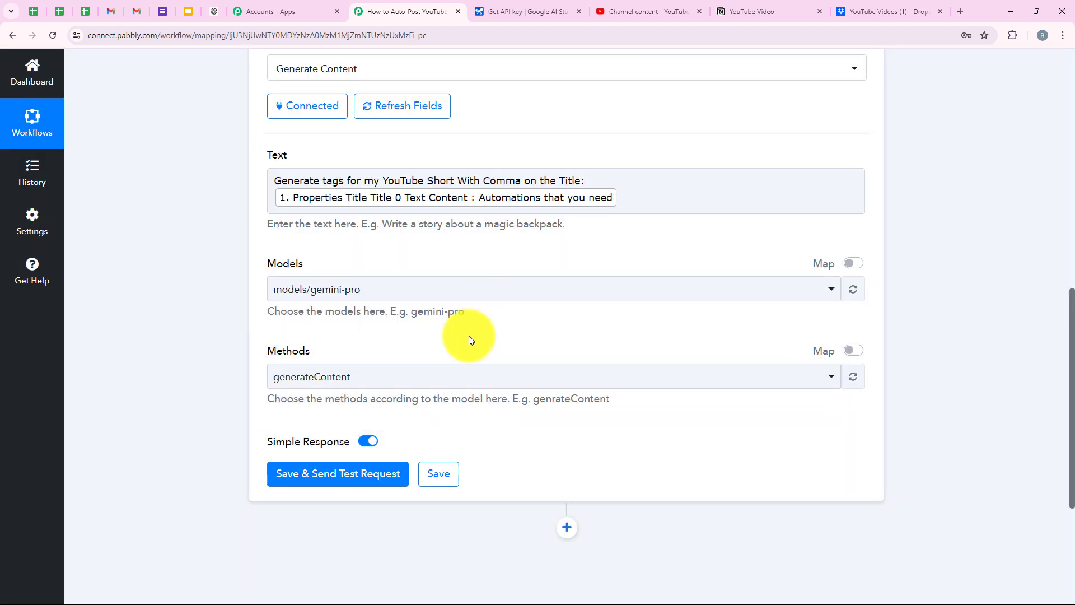
Save the tags step with a test request and review the full list of generated tags in the response.
scroll(469, 335, down, 2)
click(379, 365)
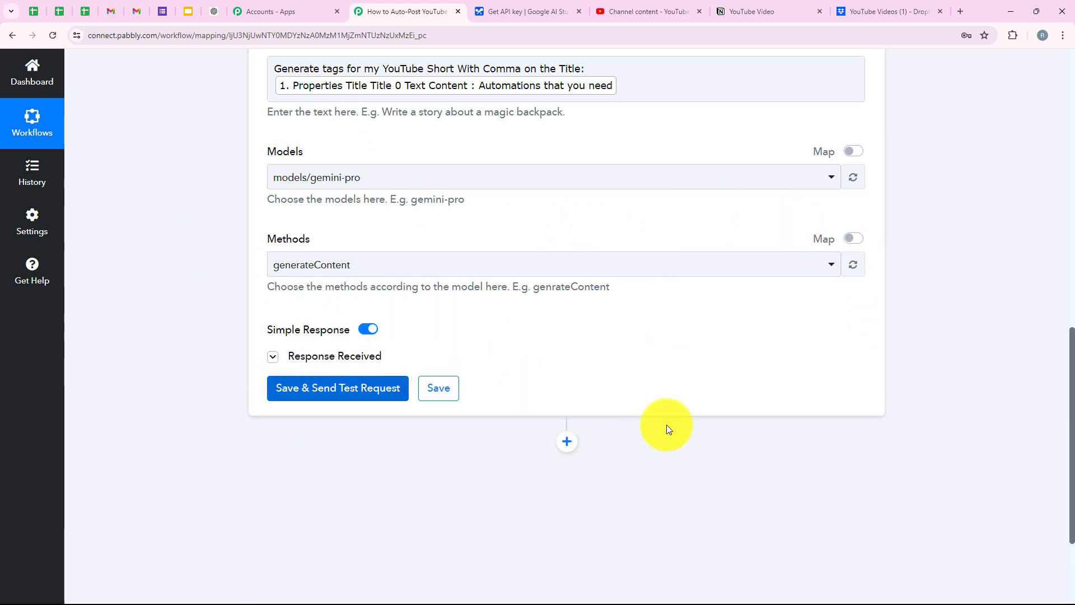
scroll(560, 303, down, 2)
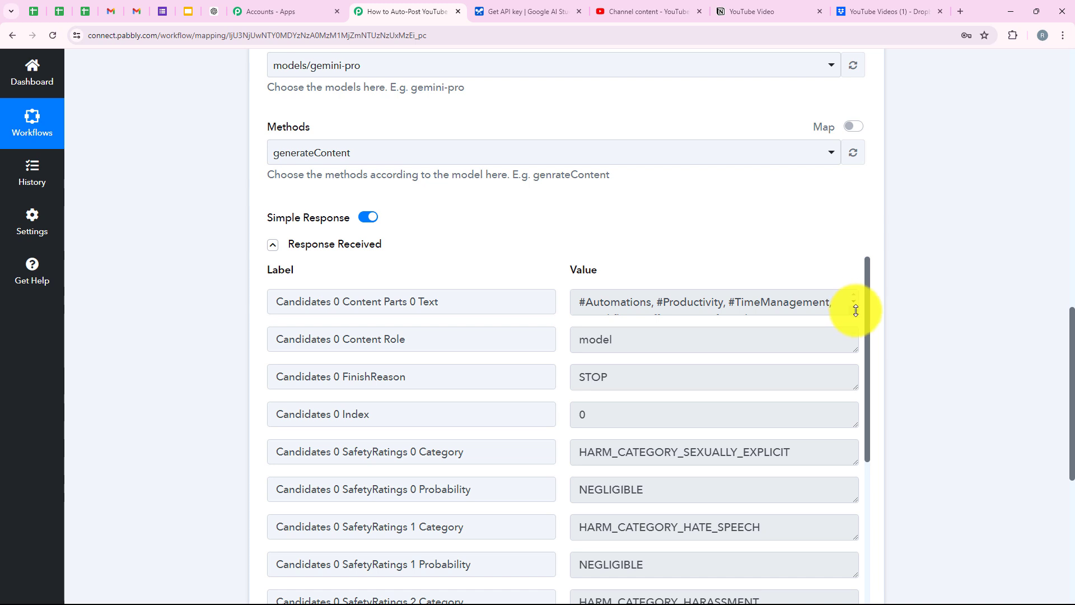
drag(856, 310, 855, 416)
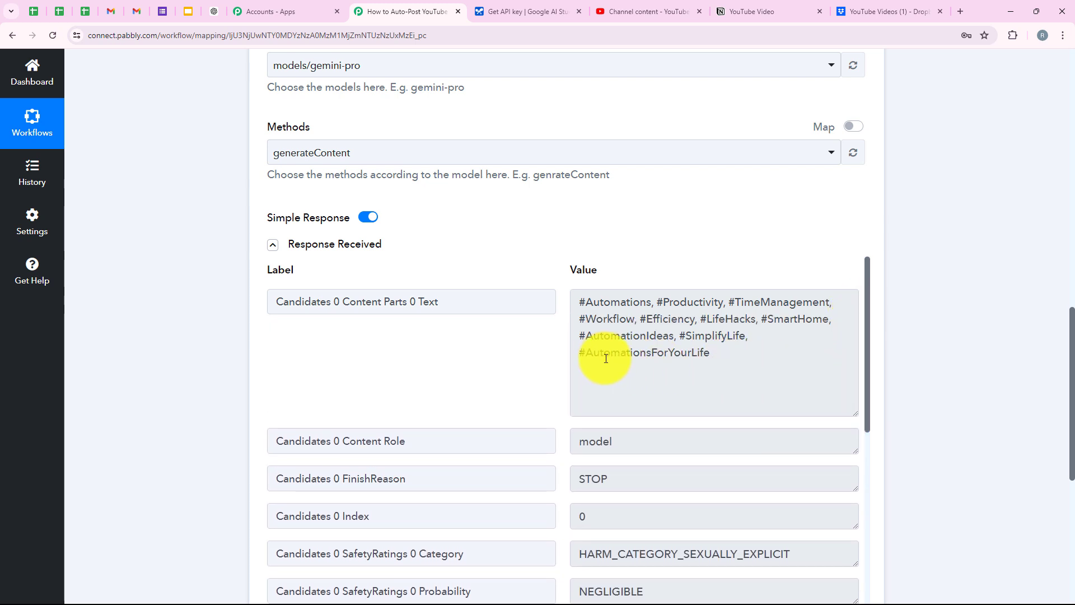
drag(579, 357, 696, 355)
click(696, 319)
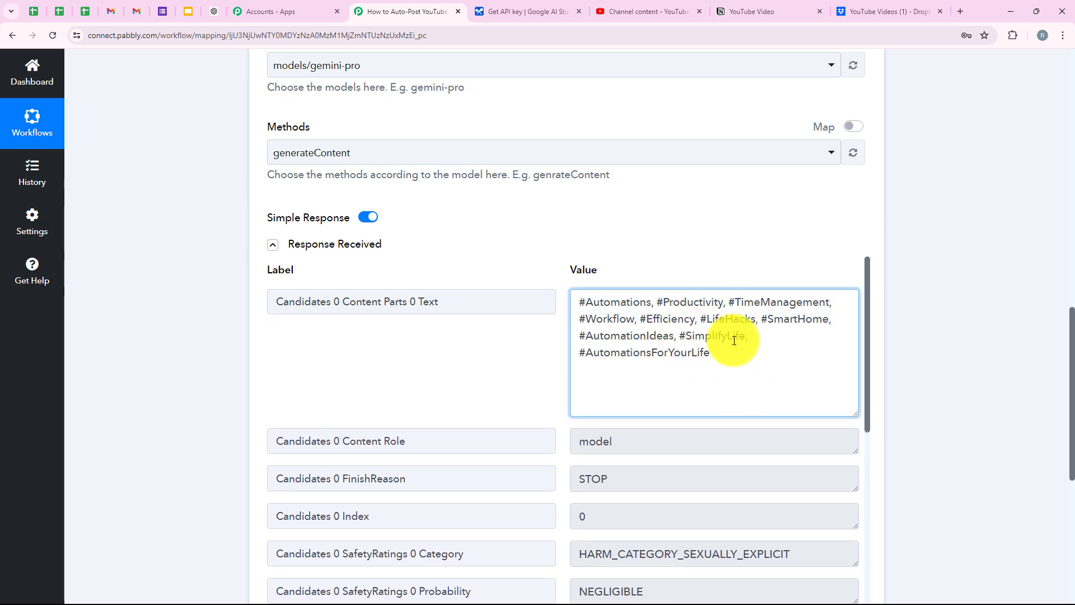
double_click(716, 328)
click(739, 325)
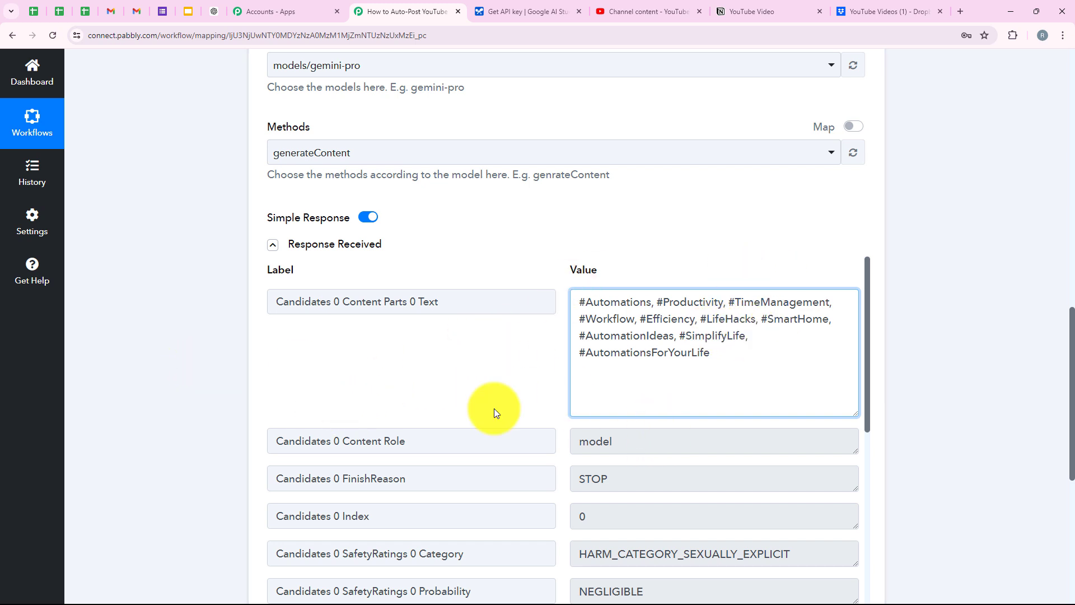
Collapse the tags step and add a YouTube action step after it.
click(277, 357)
scroll(212, 260, up, 10)
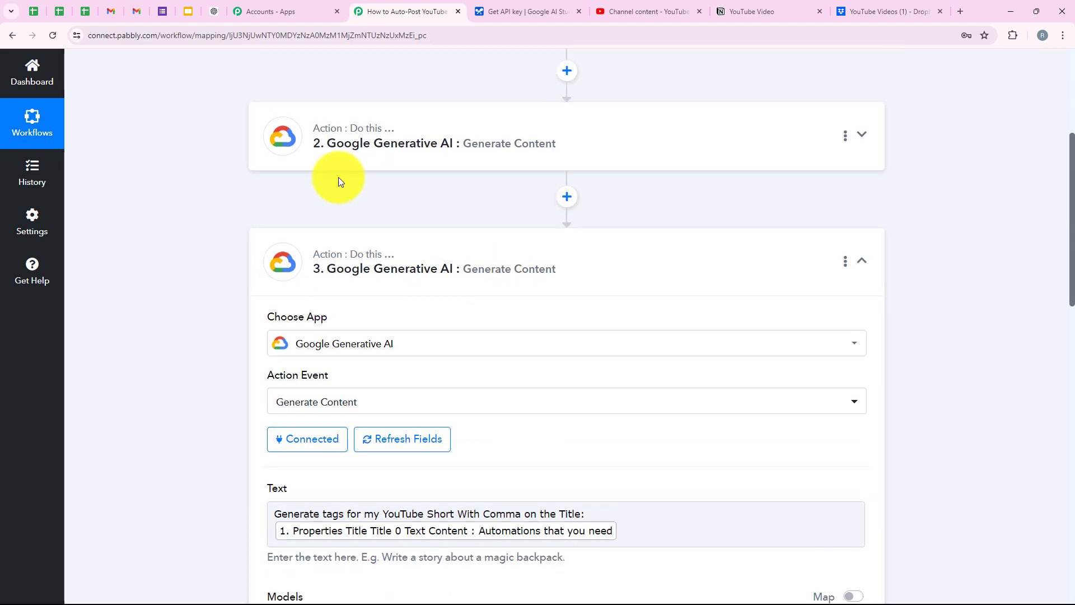
click(398, 262)
scroll(450, 261, up, 1)
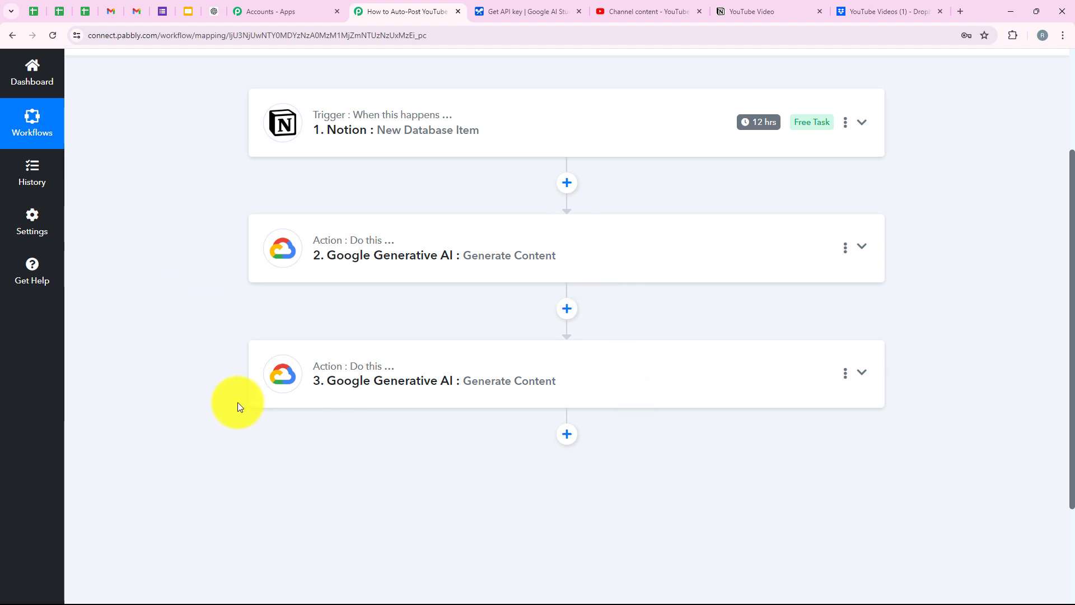
scroll(392, 498, up, 1)
scroll(505, 471, down, 2)
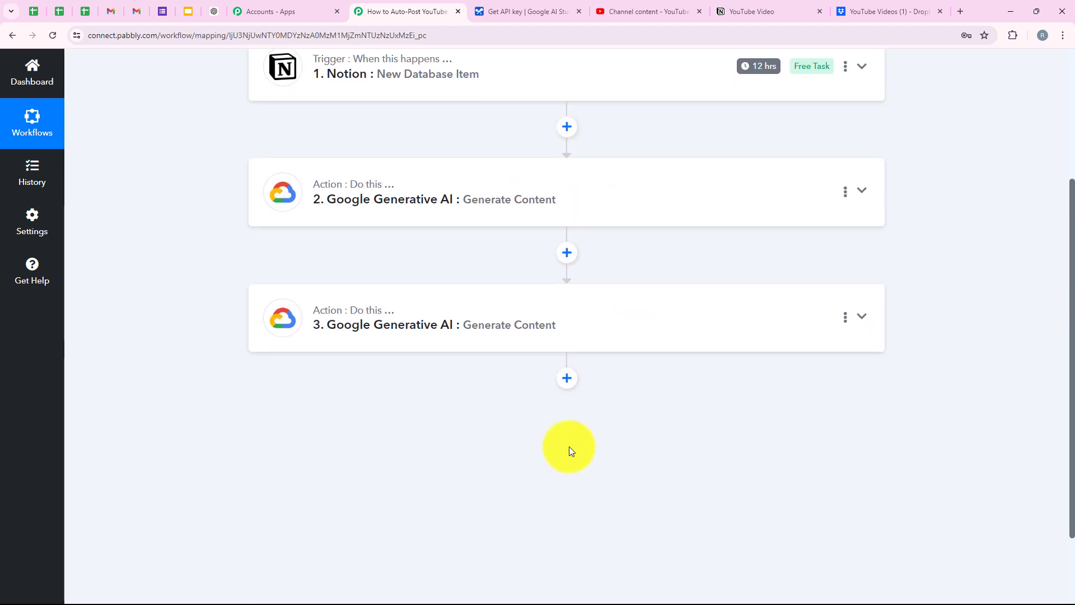
click(568, 381)
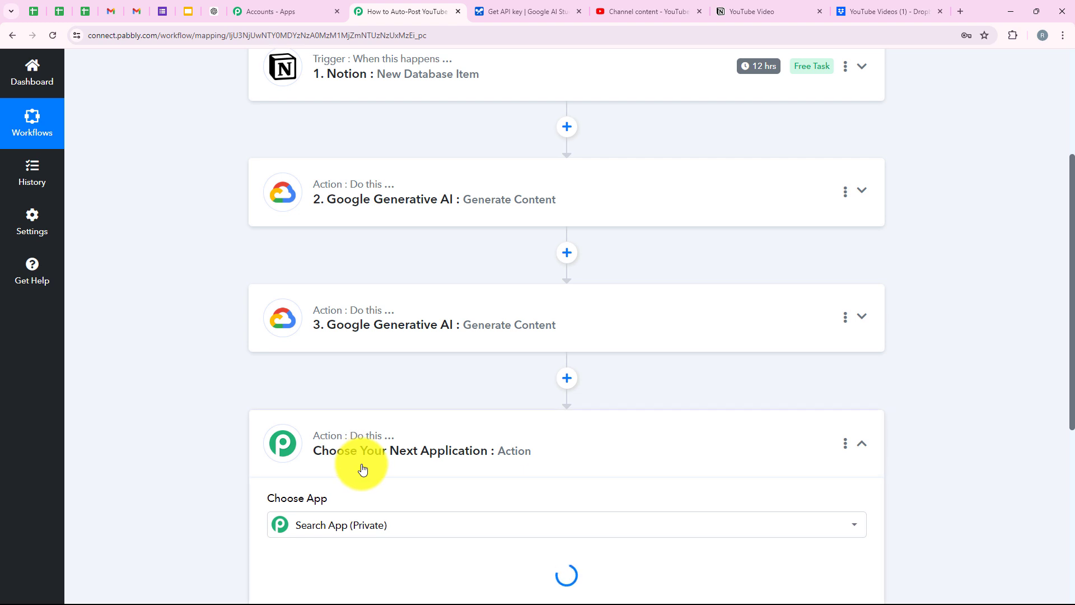
scroll(486, 181, down, 1)
scroll(487, 181, down, 3)
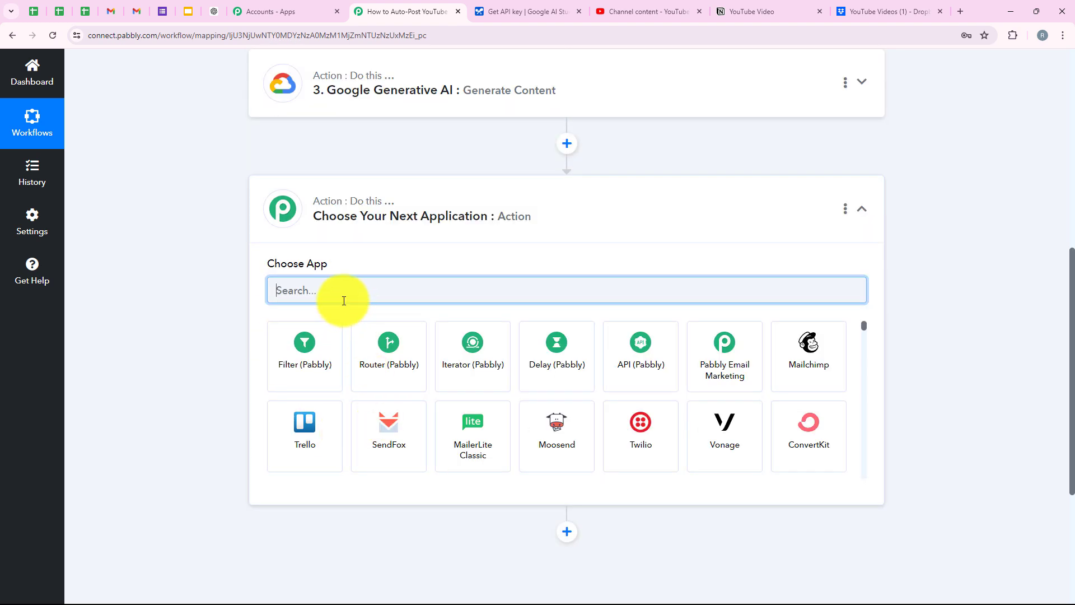
key(BackSpace)
text(You)
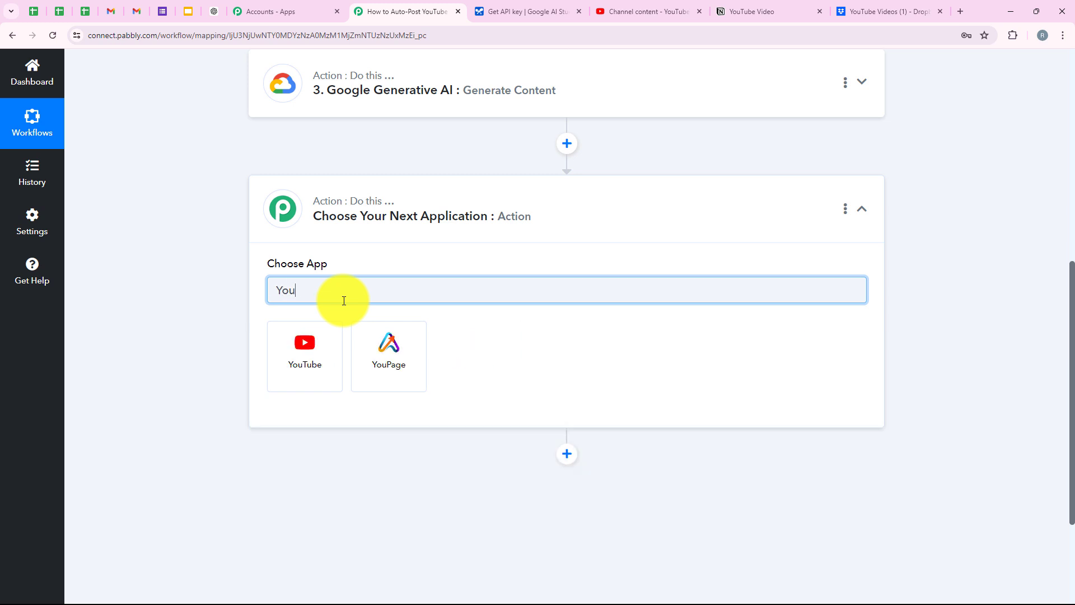
click(293, 363)
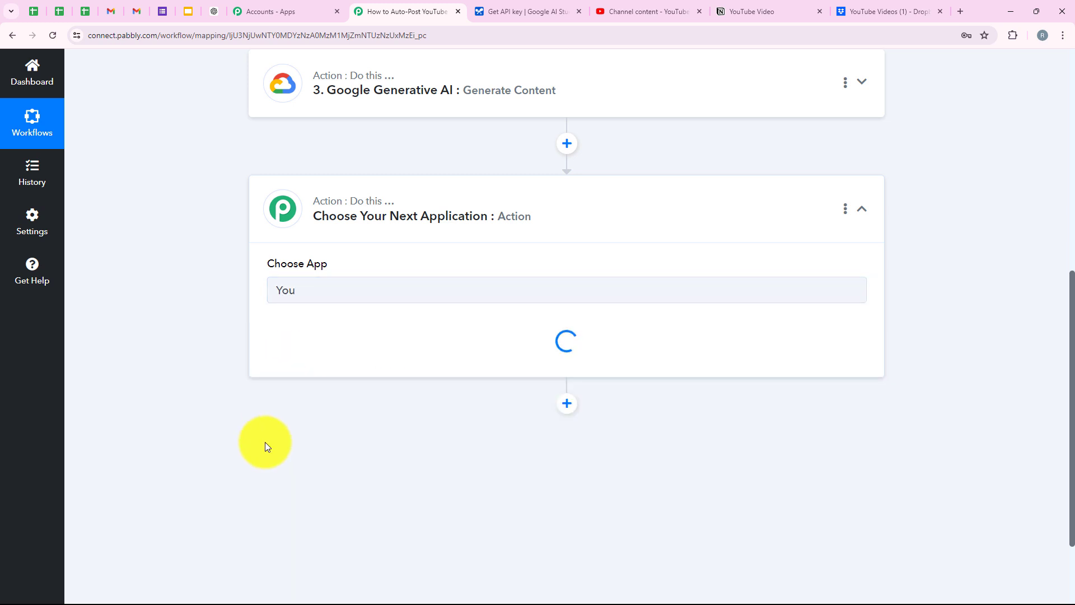
Set the YouTube step's action event to Upload Video (Beta).
drag(312, 323, 334, 332)
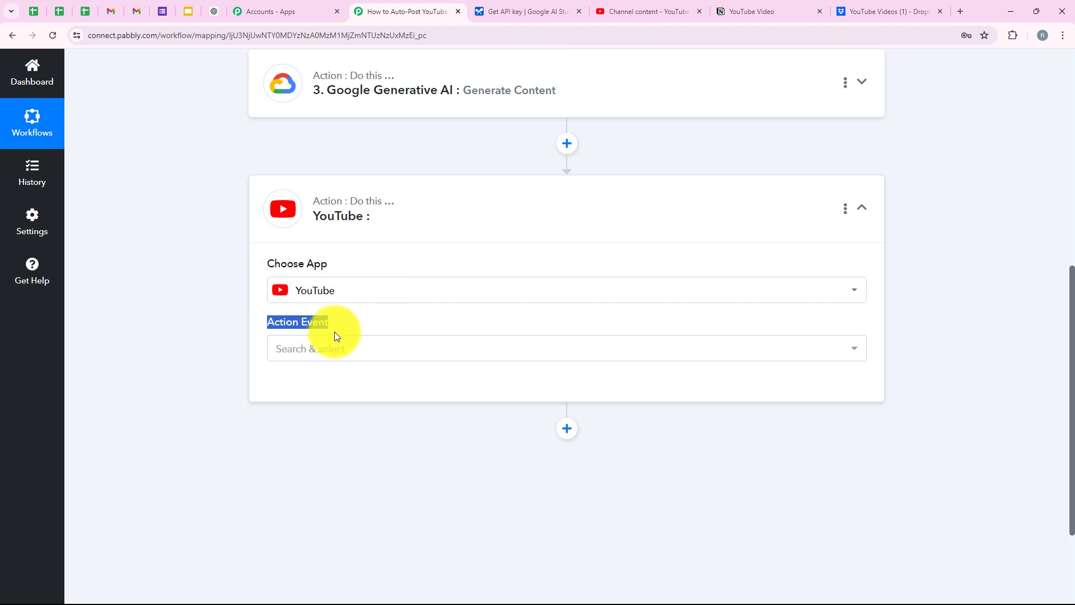
click(336, 347)
scroll(387, 281, down, 2)
scroll(387, 280, down, 1)
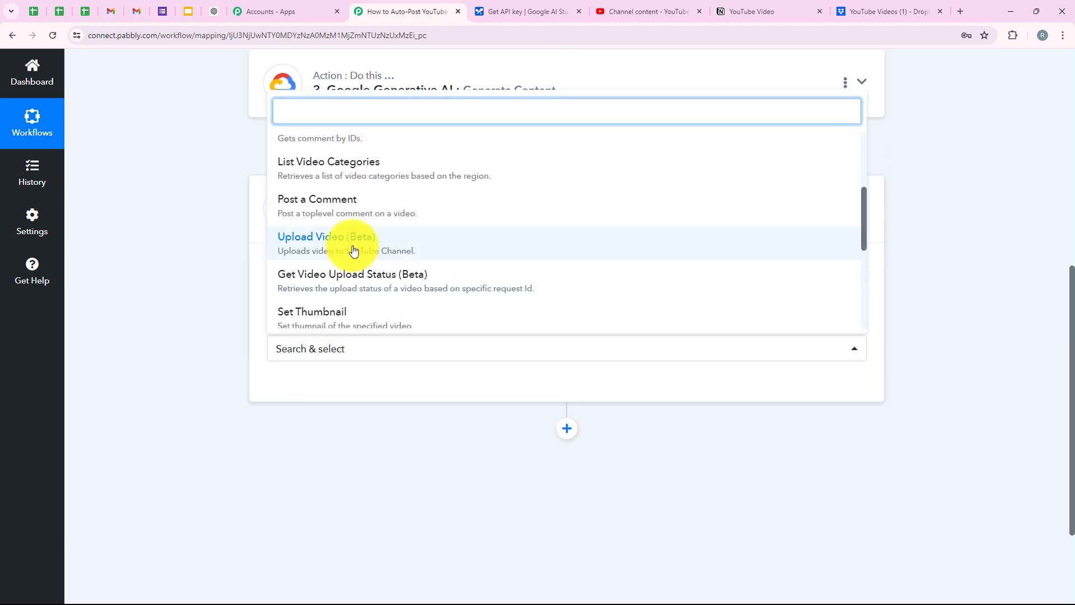
click(348, 243)
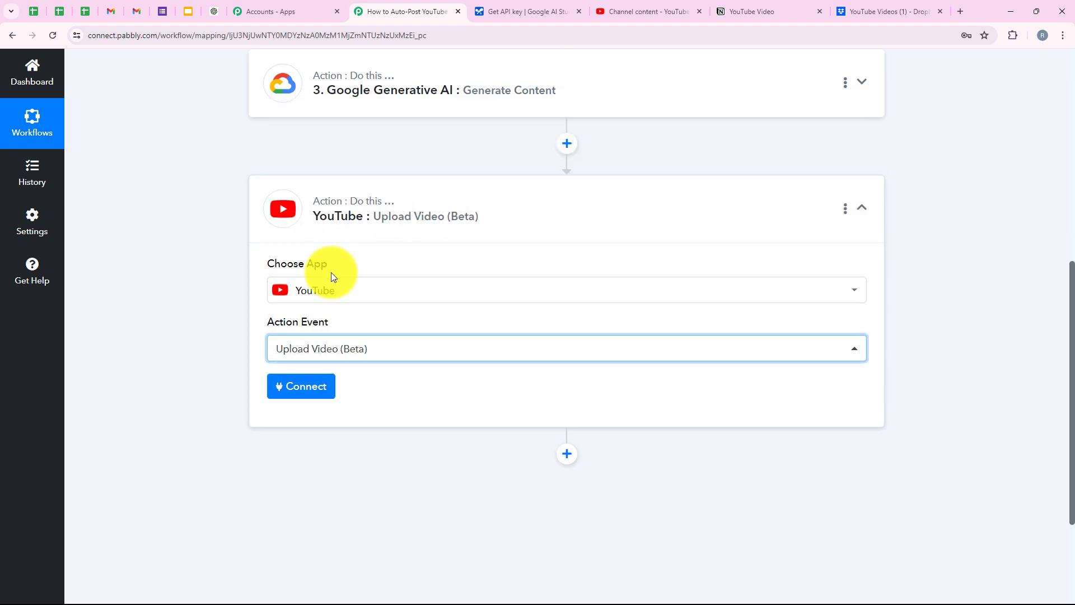
Add a new YouTube connection named YouTube #3 and authorize Pabbly Connect Videos to access the Google account.
click(327, 395)
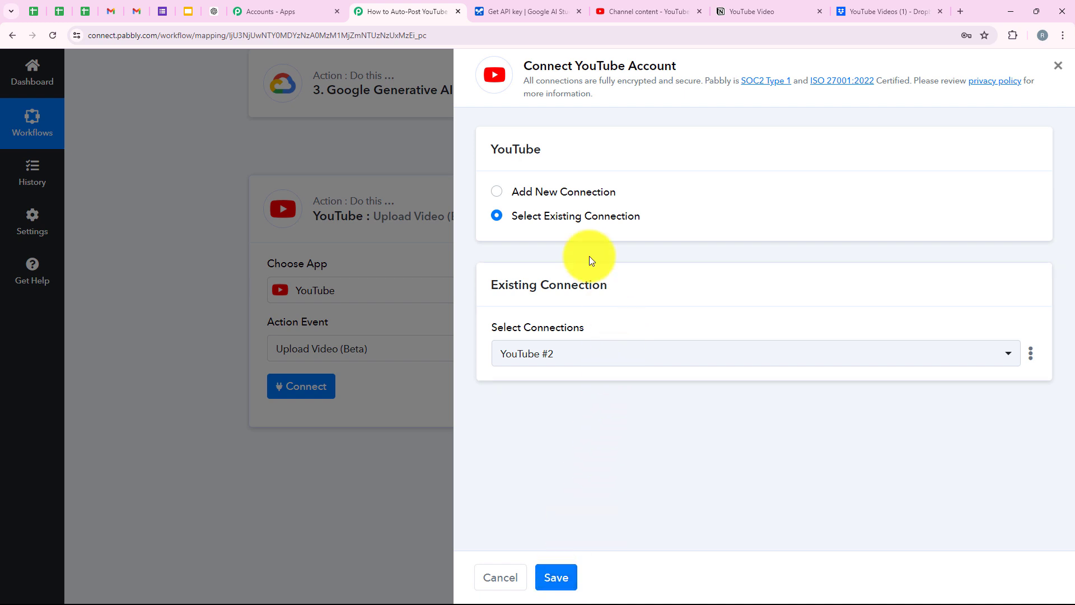
click(560, 192)
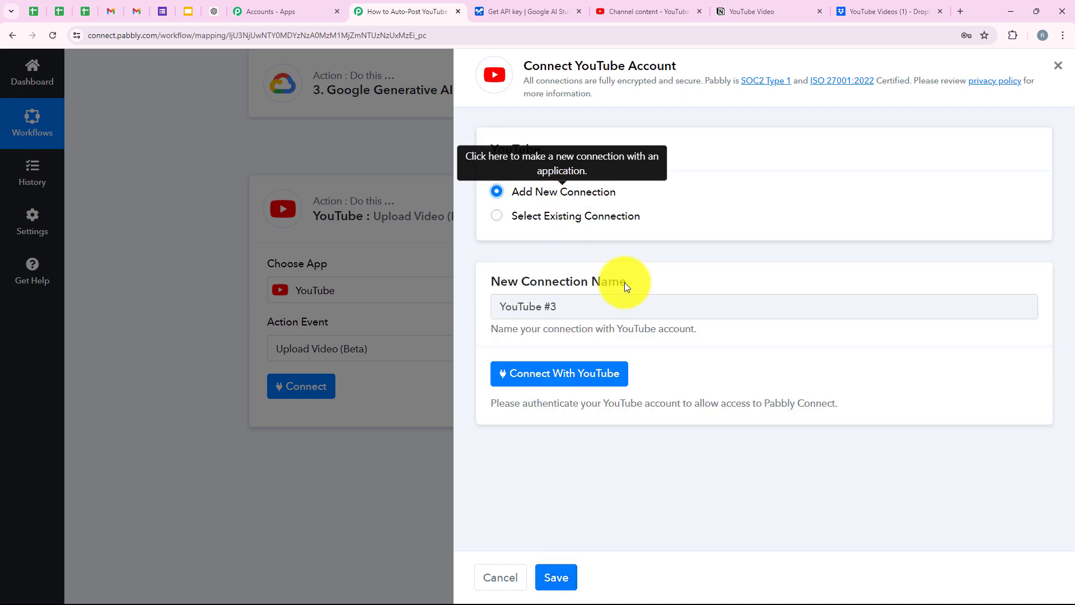
click(581, 386)
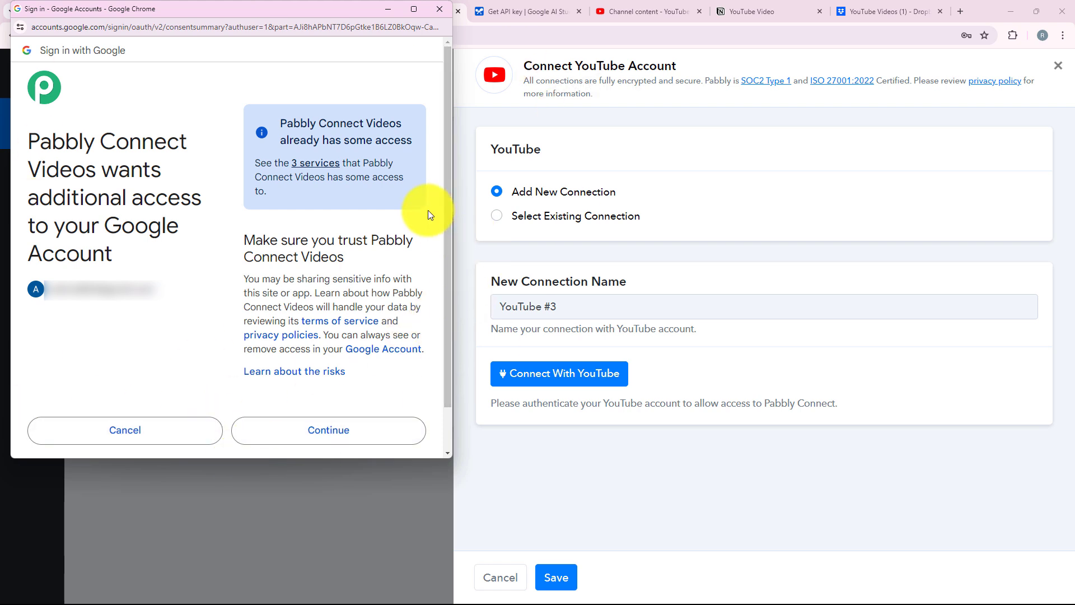
click(362, 436)
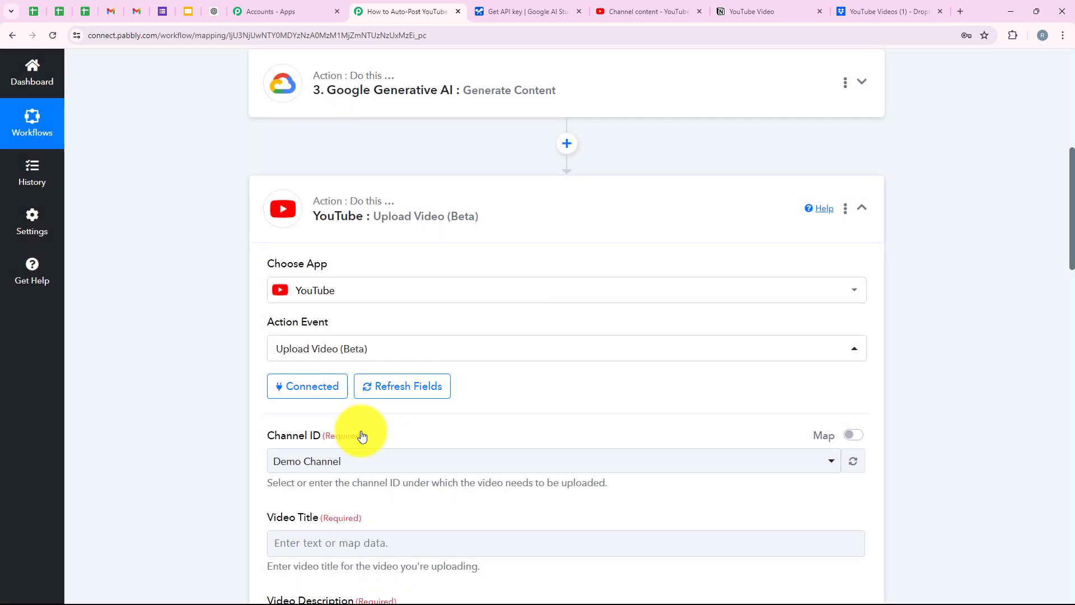
Choose Demo Channel as the channel ID for the video upload.
scroll(284, 355, up, 1)
scroll(276, 385, down, 3)
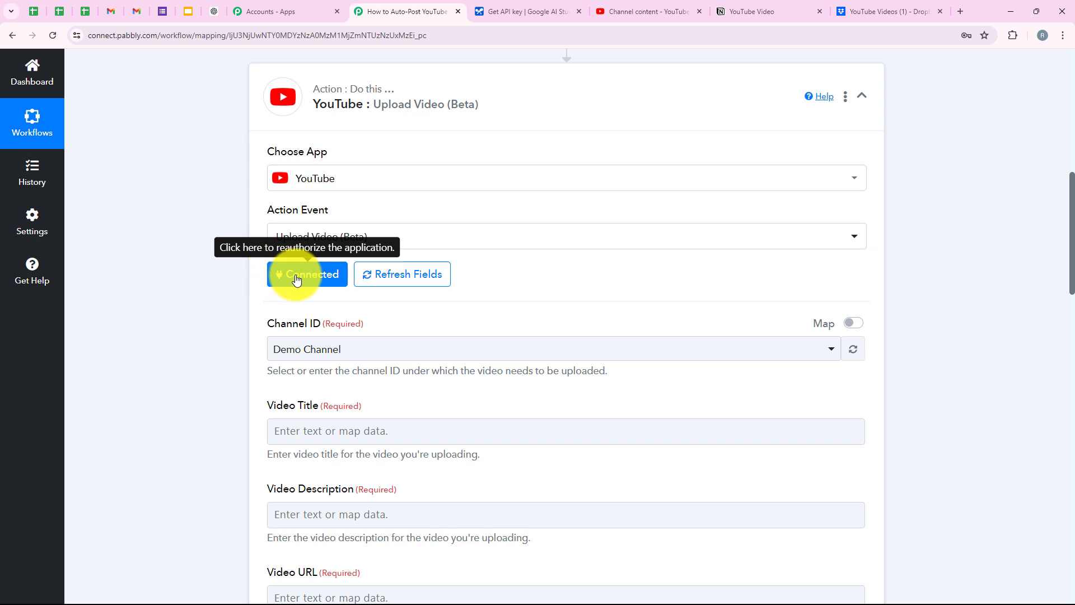
scroll(271, 292, down, 1)
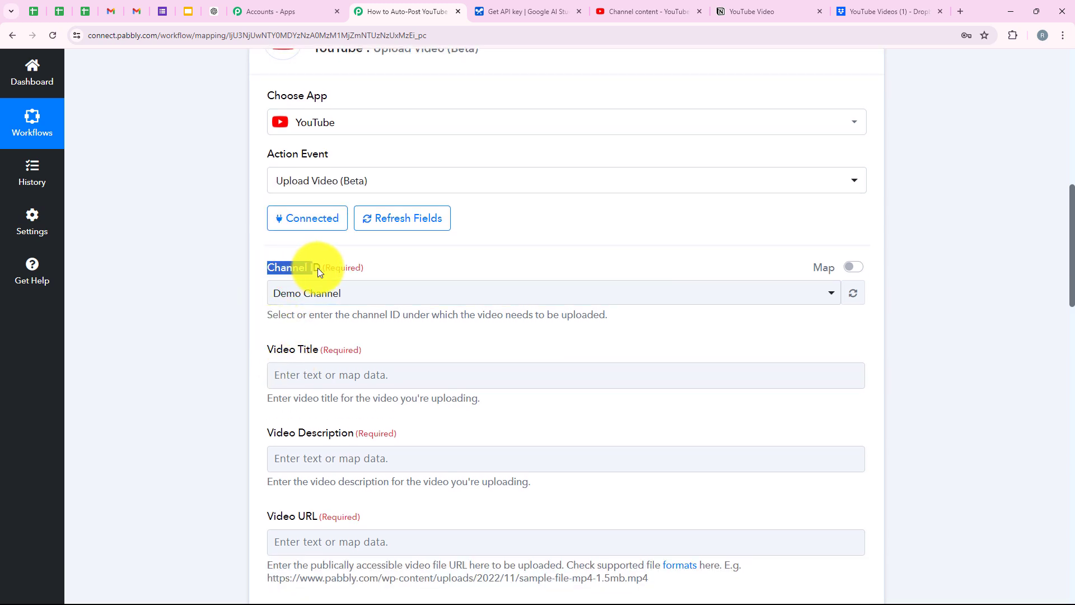
click(325, 293)
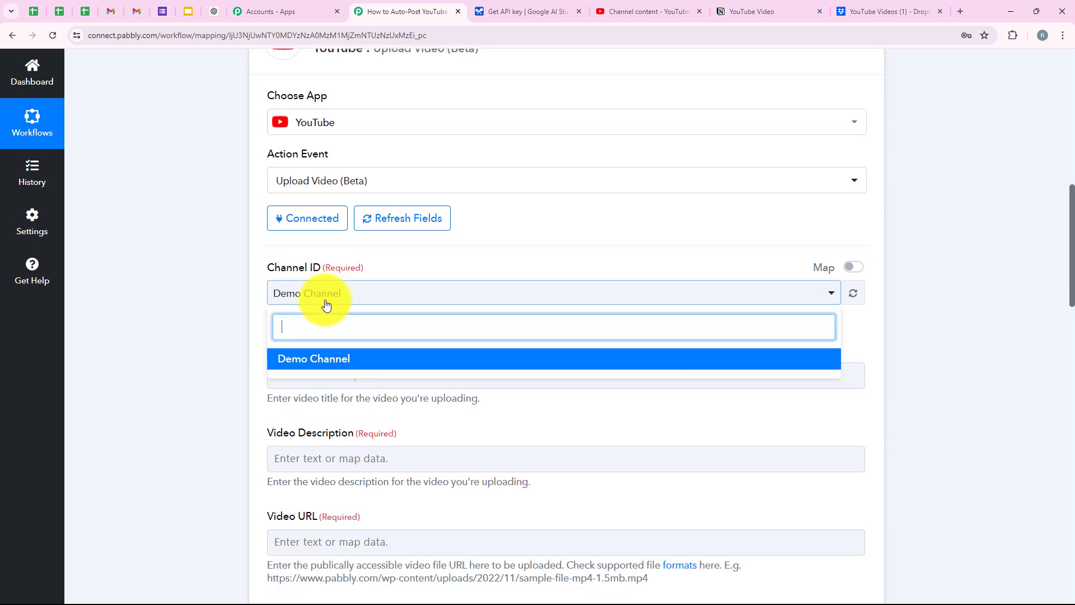
click(396, 359)
Map the Notion Properties Title Title 0 Text Content value to the Video Title field.
scroll(412, 353, down, 2)
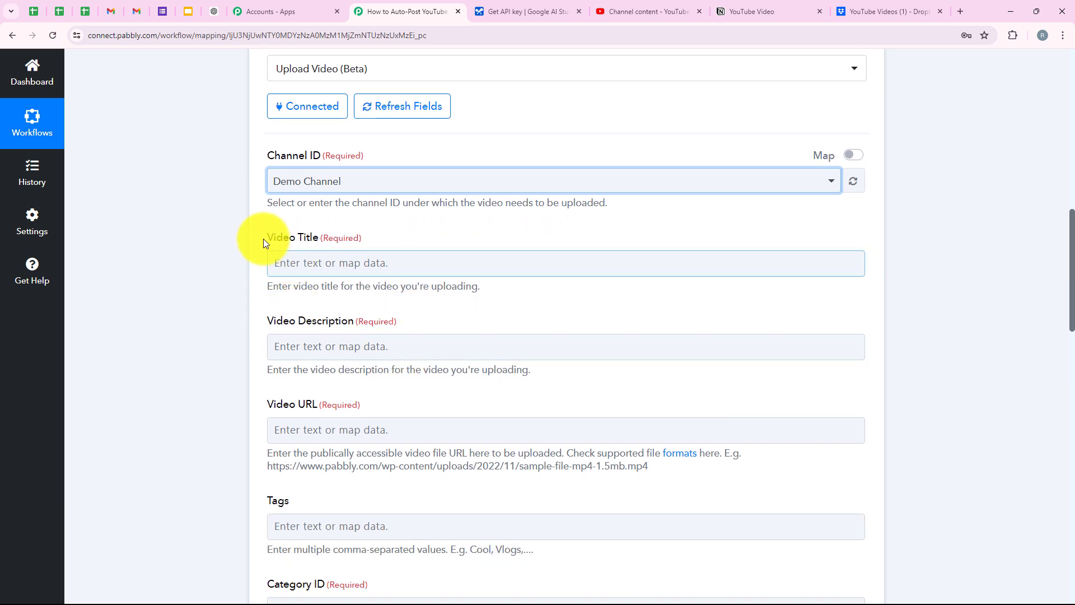
drag(263, 239, 296, 233)
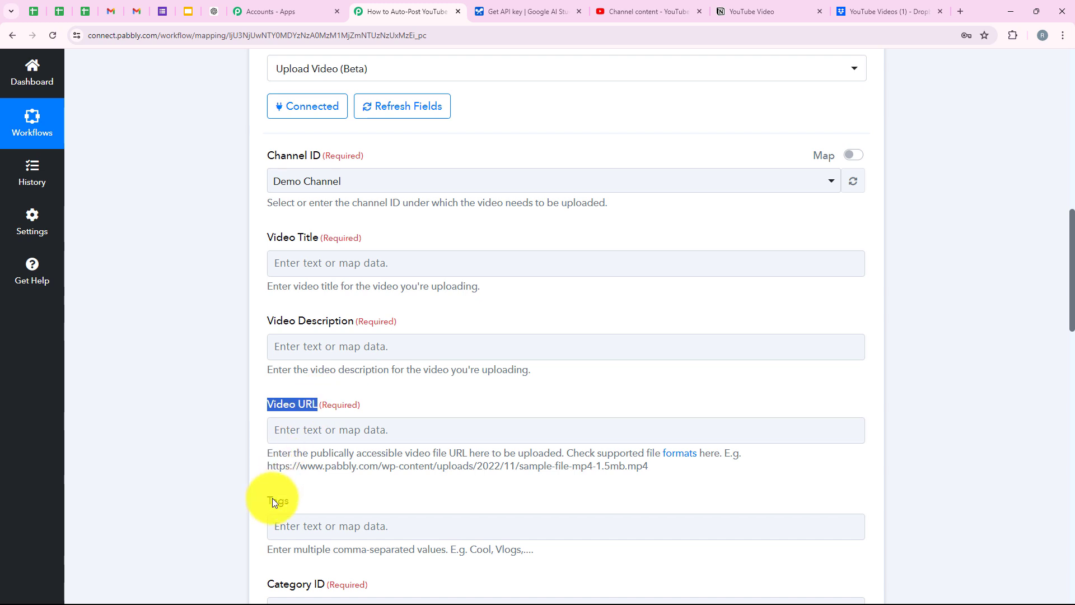
scroll(351, 304, down, 1)
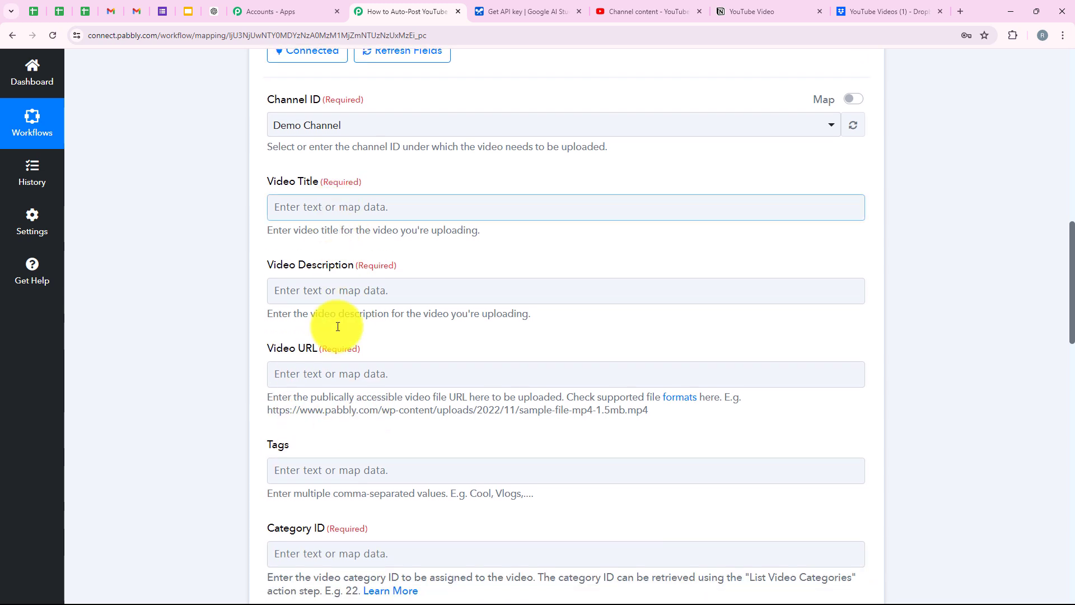
click(312, 211)
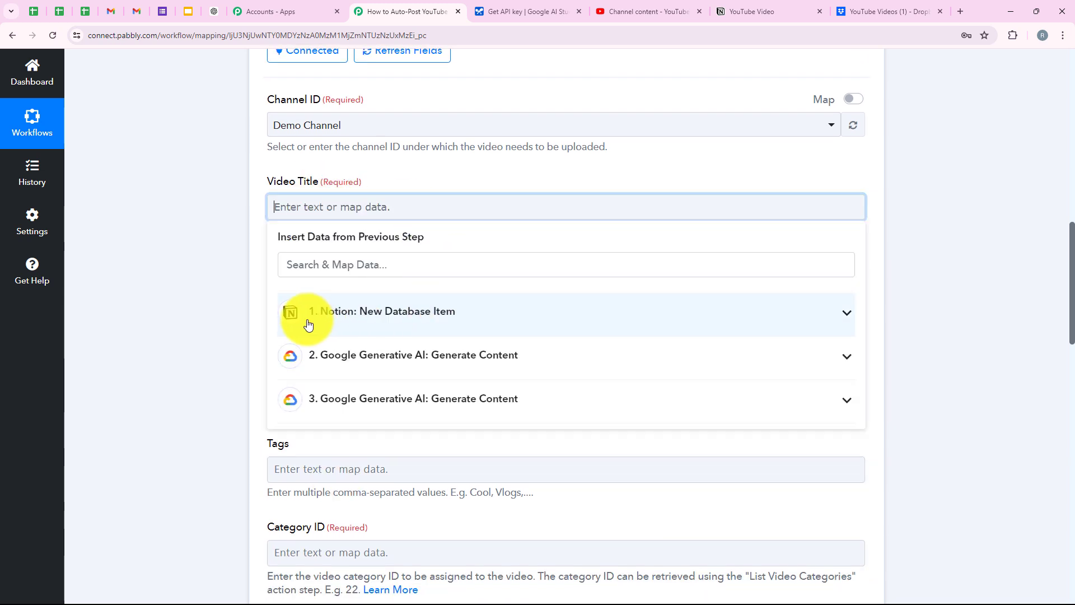
click(438, 329)
scroll(428, 409, down, 5)
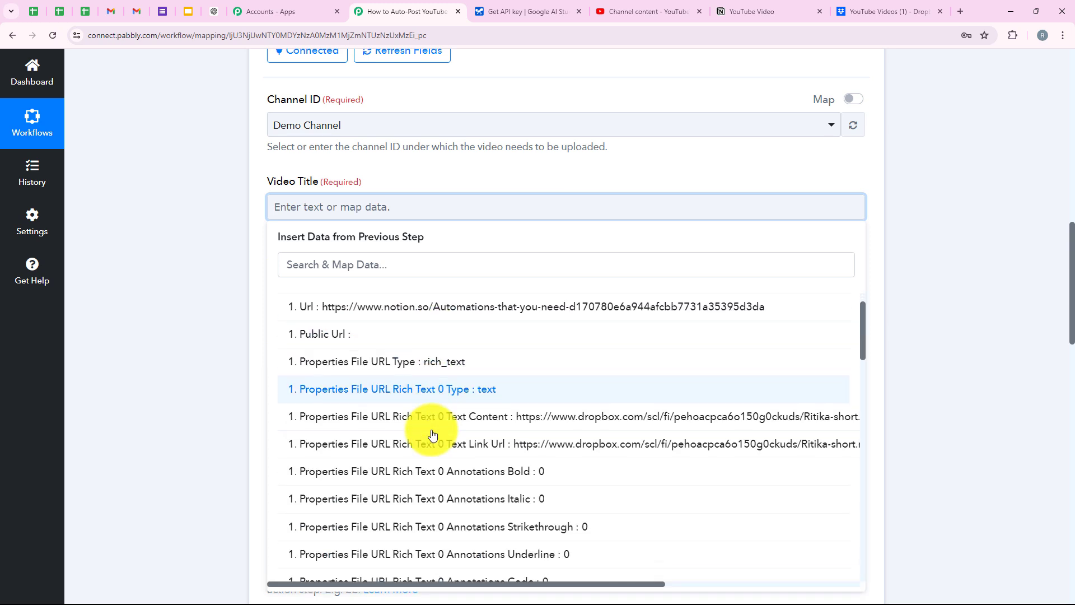
scroll(432, 432, down, 7)
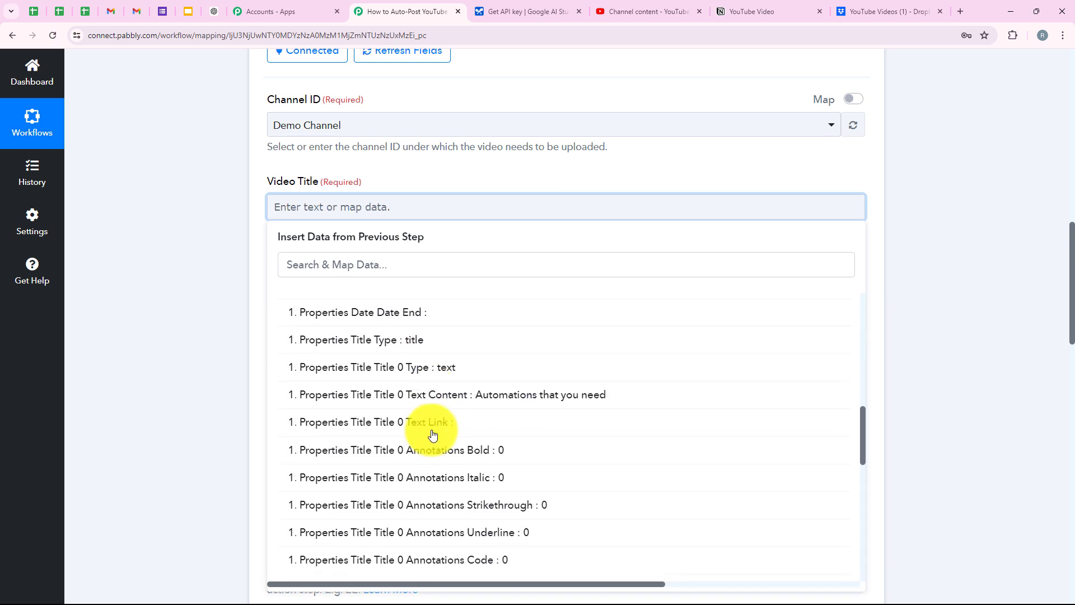
click(582, 395)
click(200, 243)
Map Candidates 0 Content Parts 0 Text from the first Google Generative AI step (step 2) to the Video Description.
scroll(209, 328, down, 1)
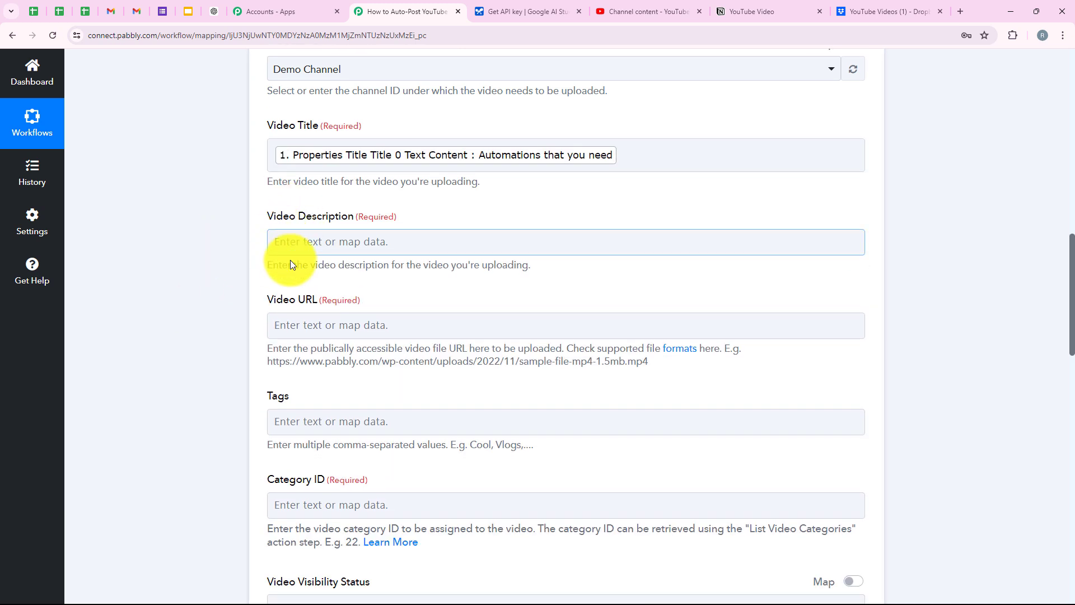
click(271, 238)
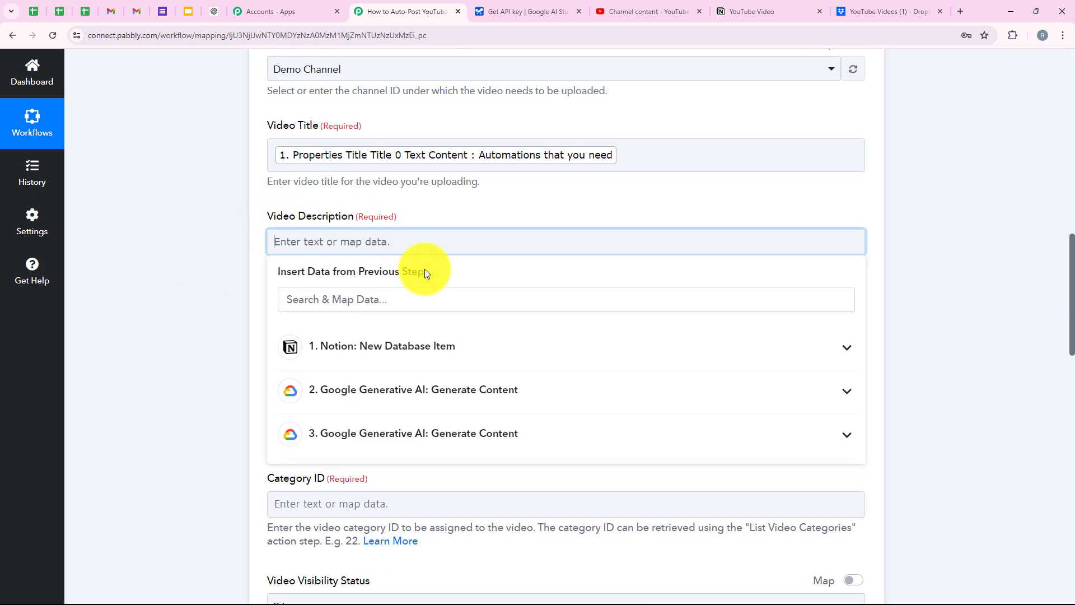
click(466, 398)
click(493, 428)
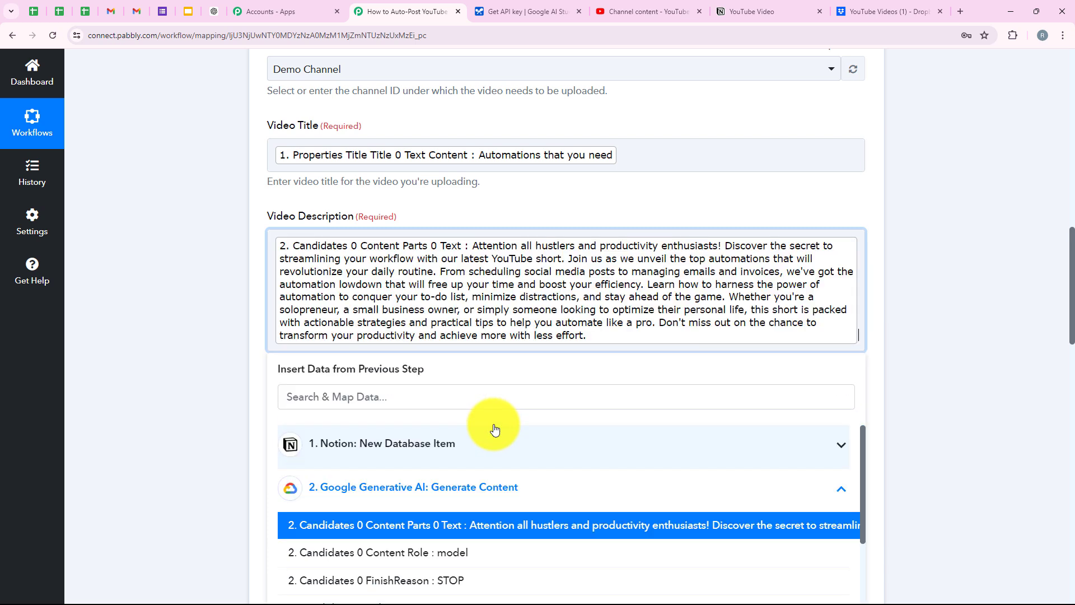
click(231, 302)
Map the Notion Properties File URL Rich Text 0 Text Link Url value to the Video URL field.
scroll(371, 239, down, 1)
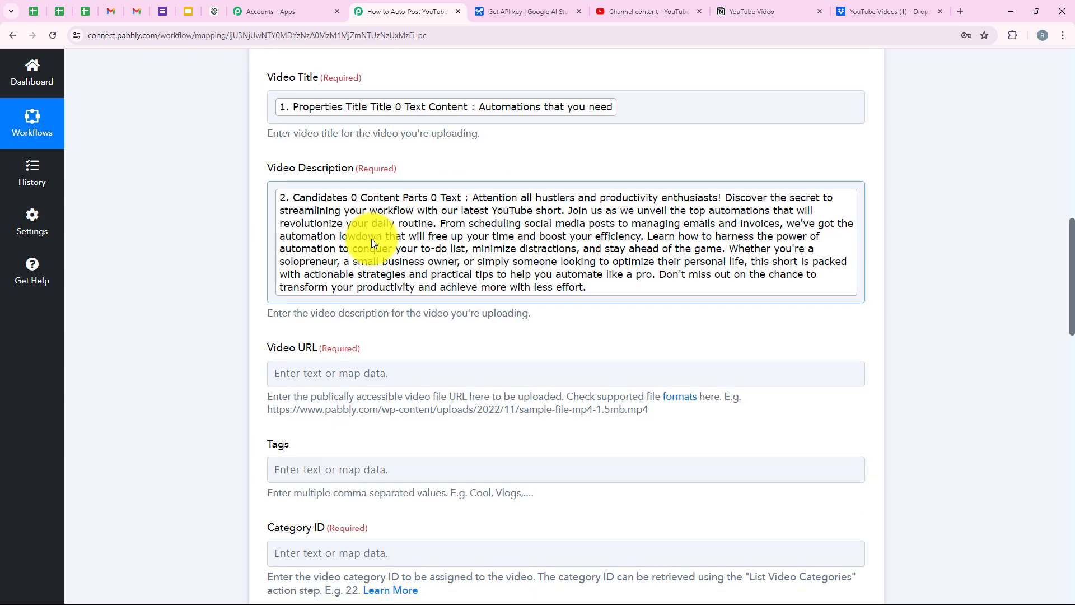
scroll(372, 239, down, 3)
click(319, 197)
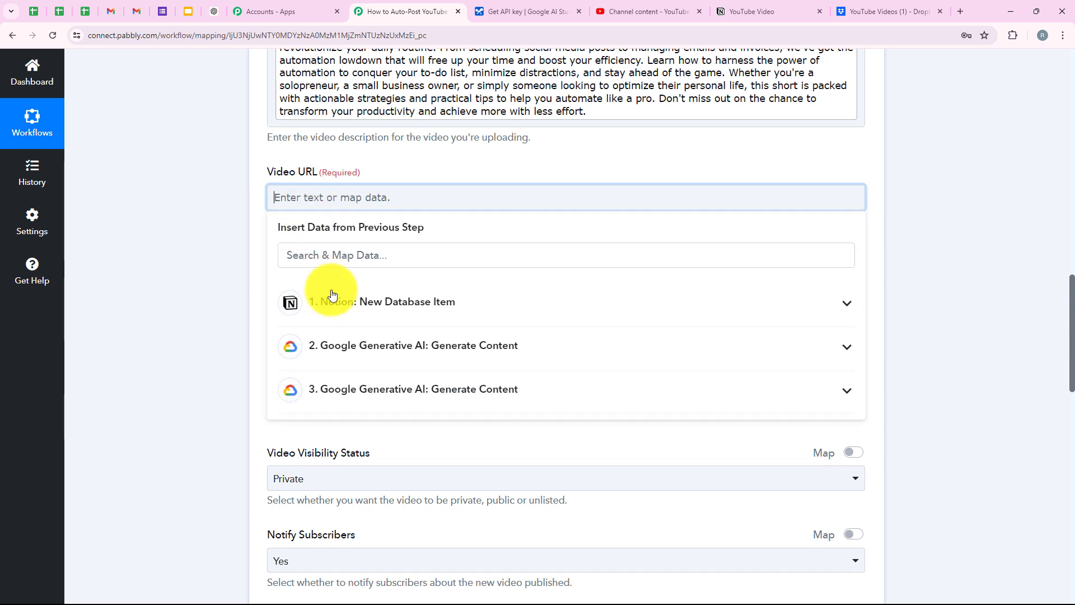
click(332, 297)
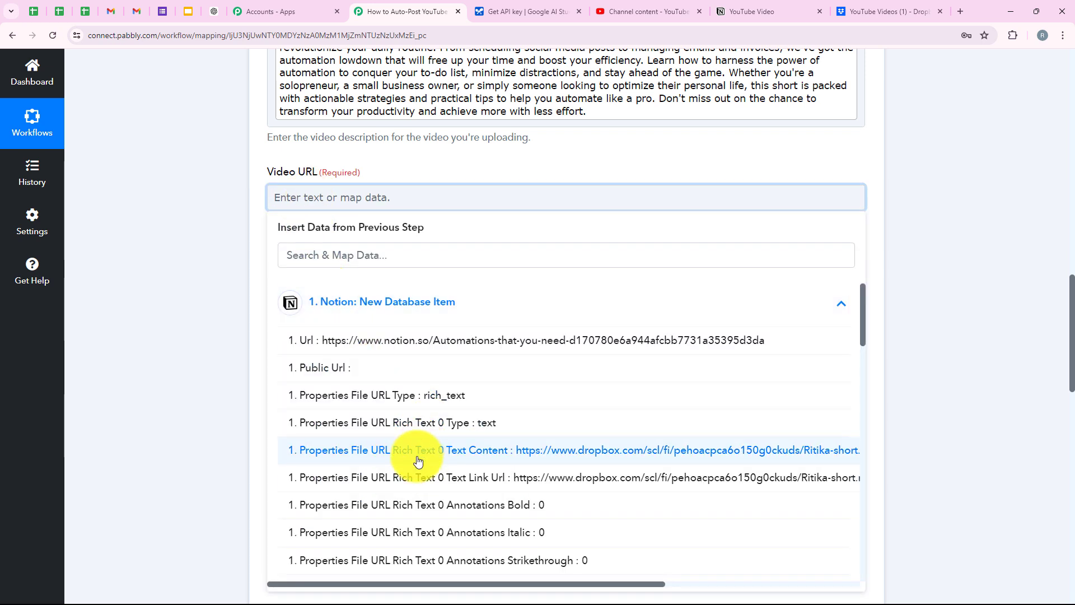
click(418, 477)
click(242, 277)
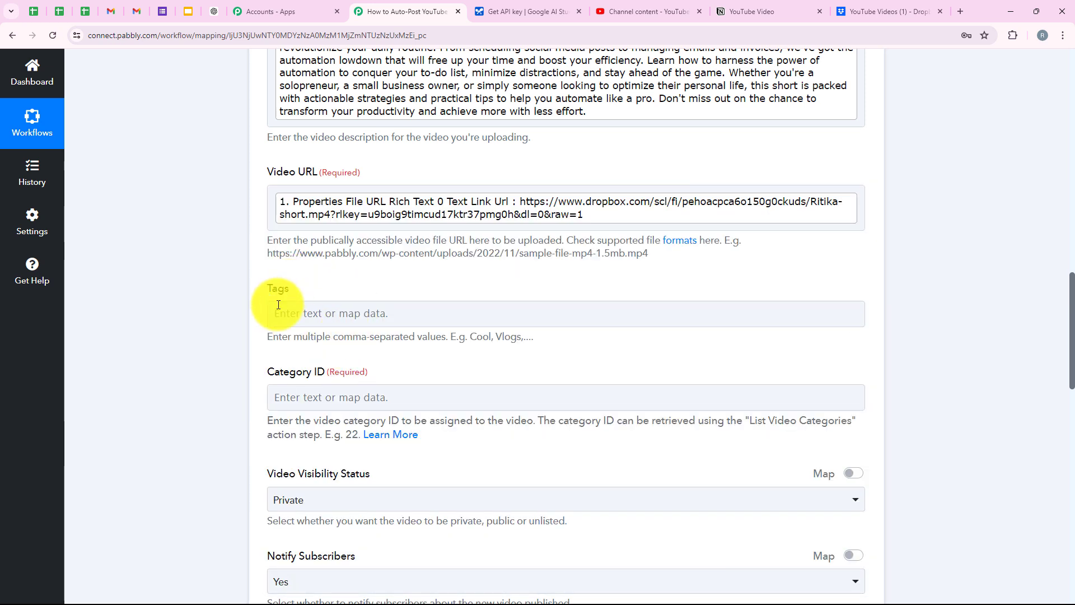
Map Candidates 0 Content Parts 0 Text from the second Google Generative AI step (step 3) to the Tags field.
scroll(274, 314, down, 1)
scroll(274, 318, down, 1)
drag(266, 179, 303, 177)
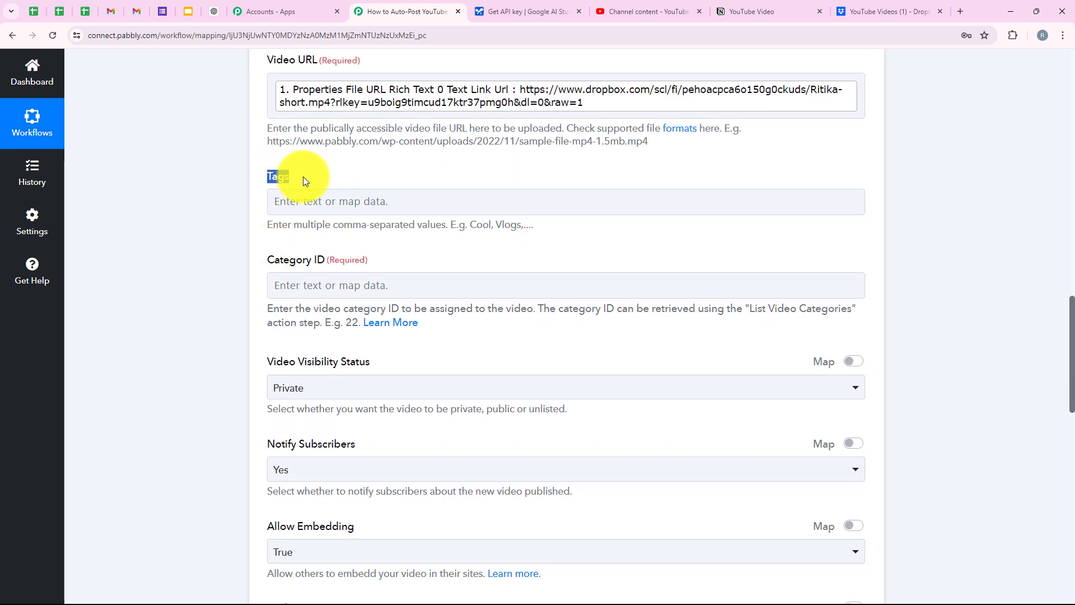
click(318, 242)
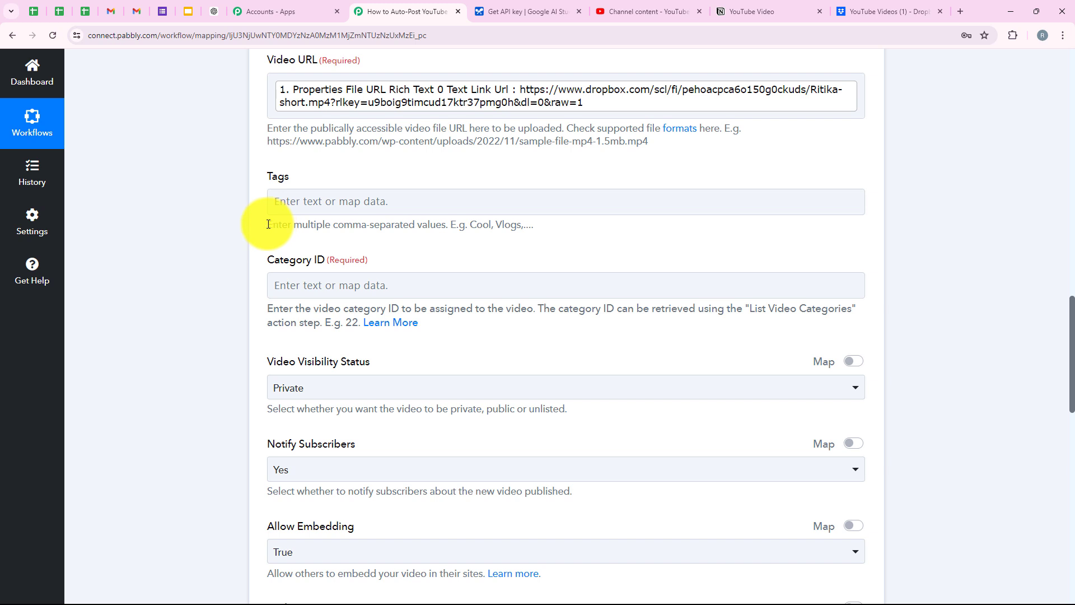
drag(270, 224, 446, 224)
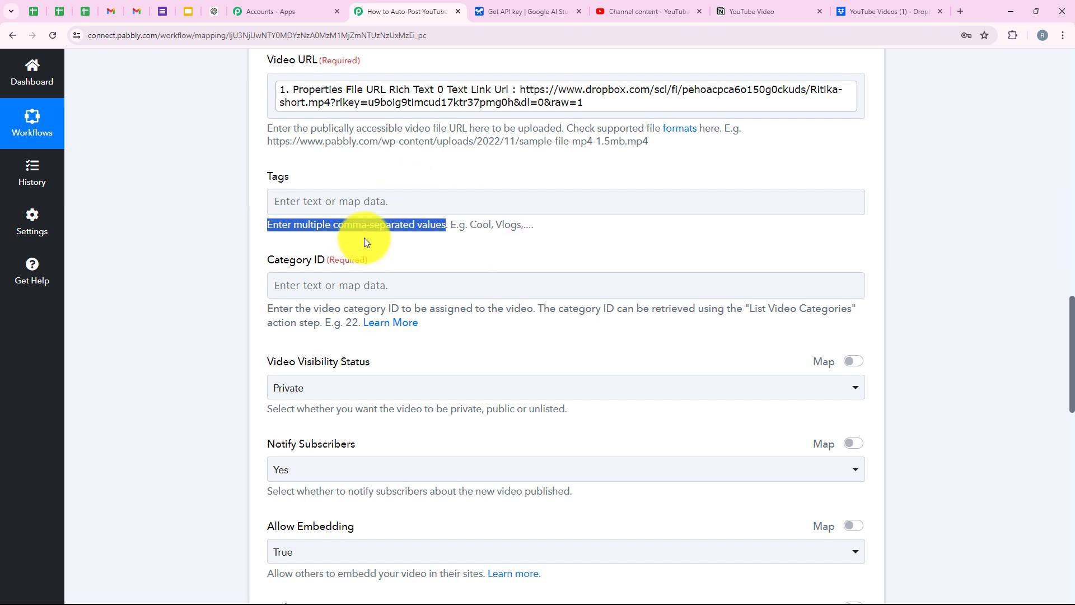
click(312, 203)
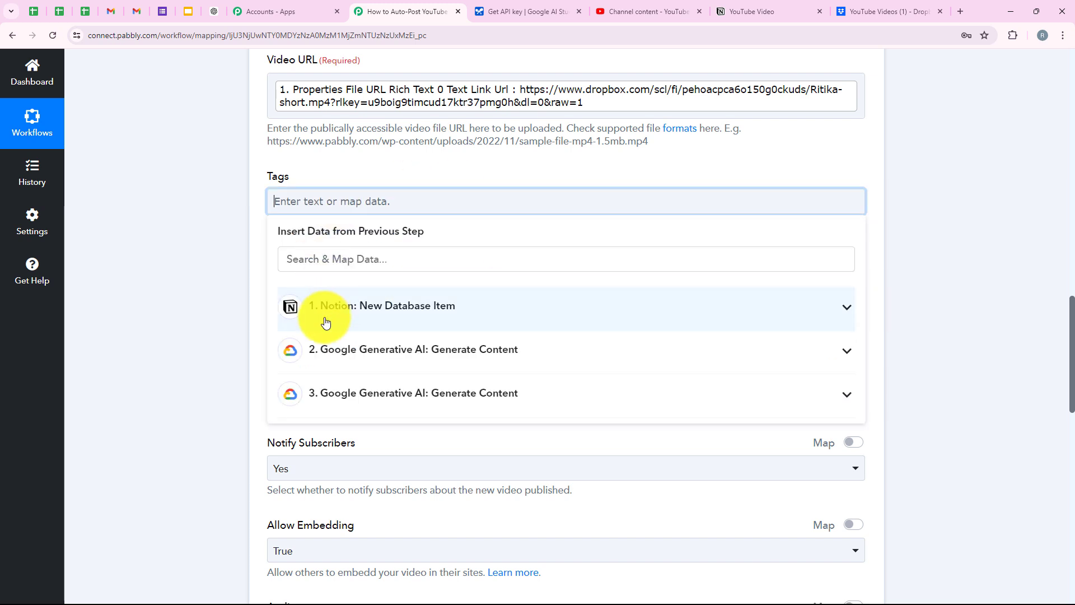
click(508, 396)
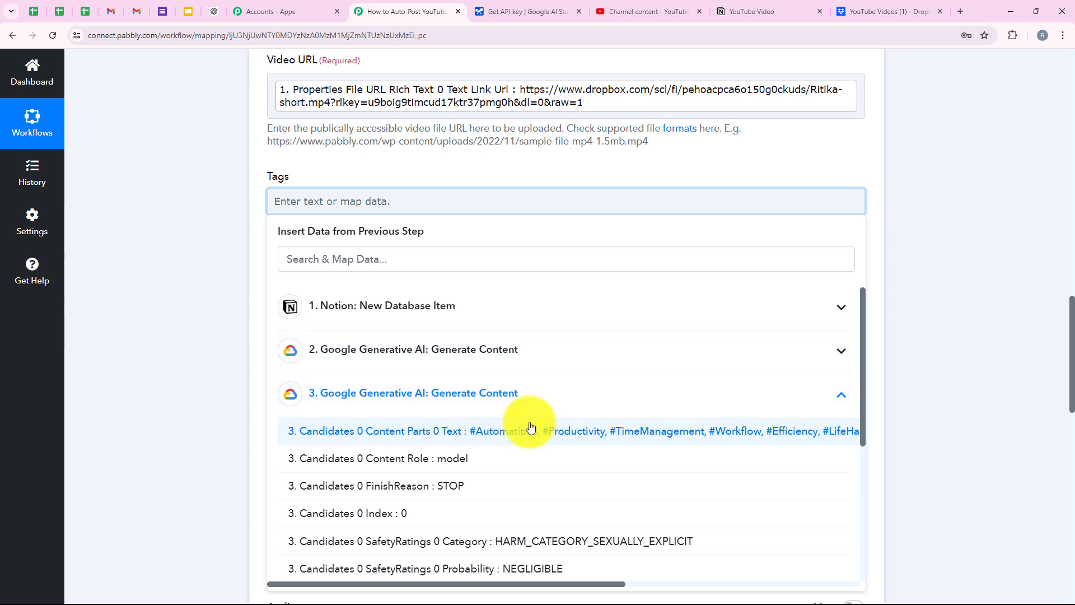
click(452, 433)
click(294, 266)
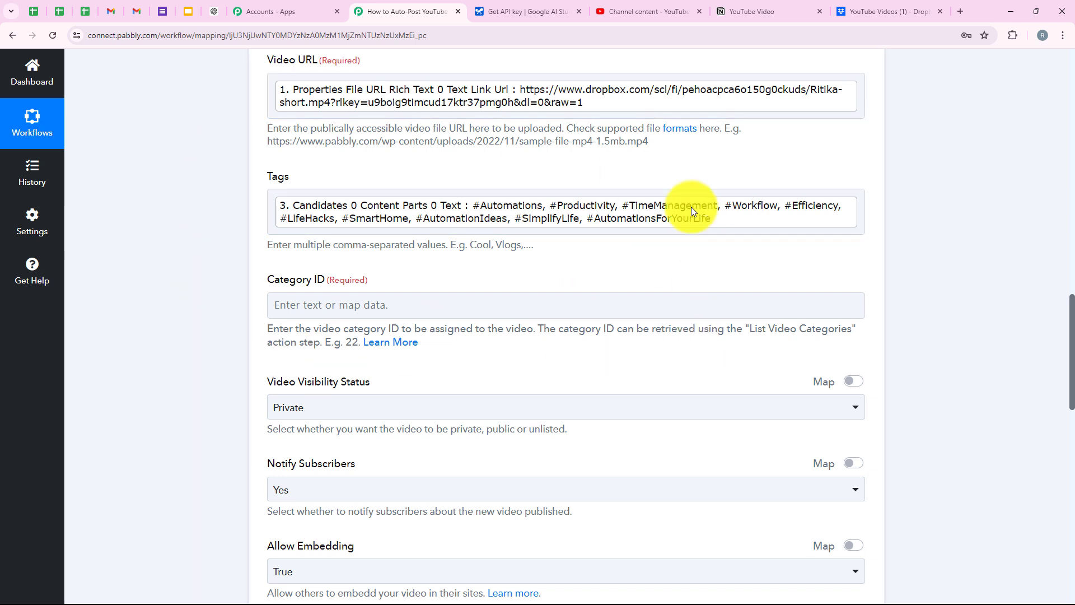
Check the Category ID guidance and insert a new action step between Google Generative AI step 3 and the YouTube upload step.
scroll(151, 258, down, 1)
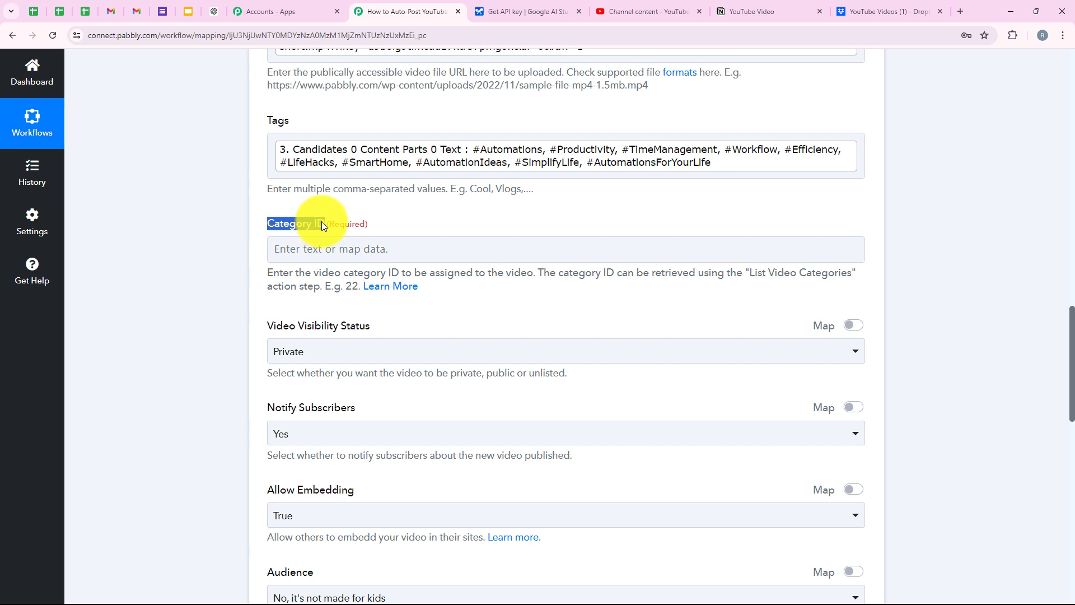
click(320, 300)
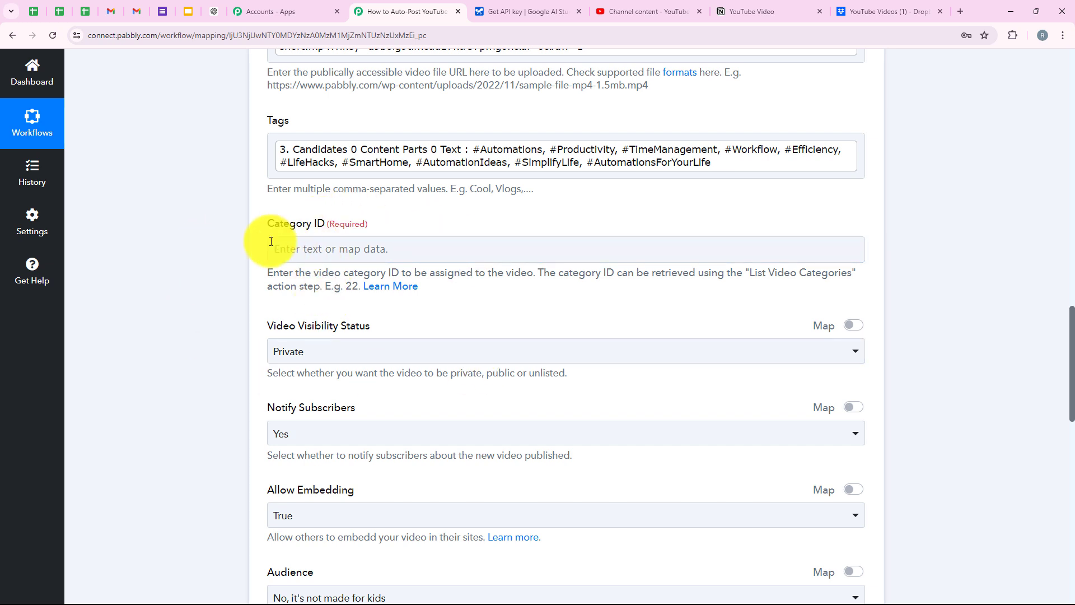
drag(271, 280, 539, 279)
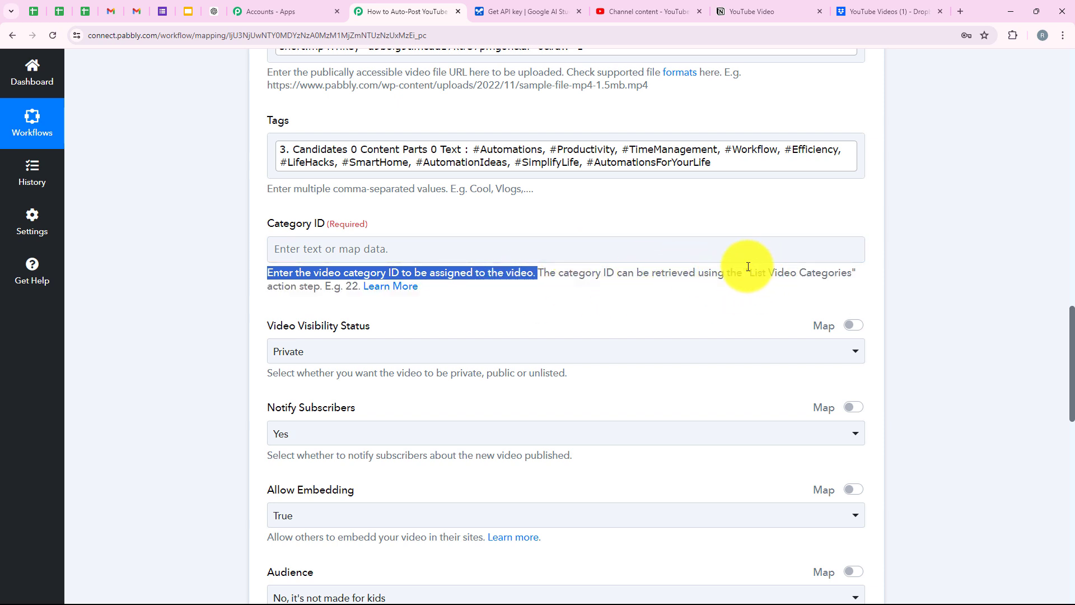
drag(746, 274, 852, 274)
click(687, 307)
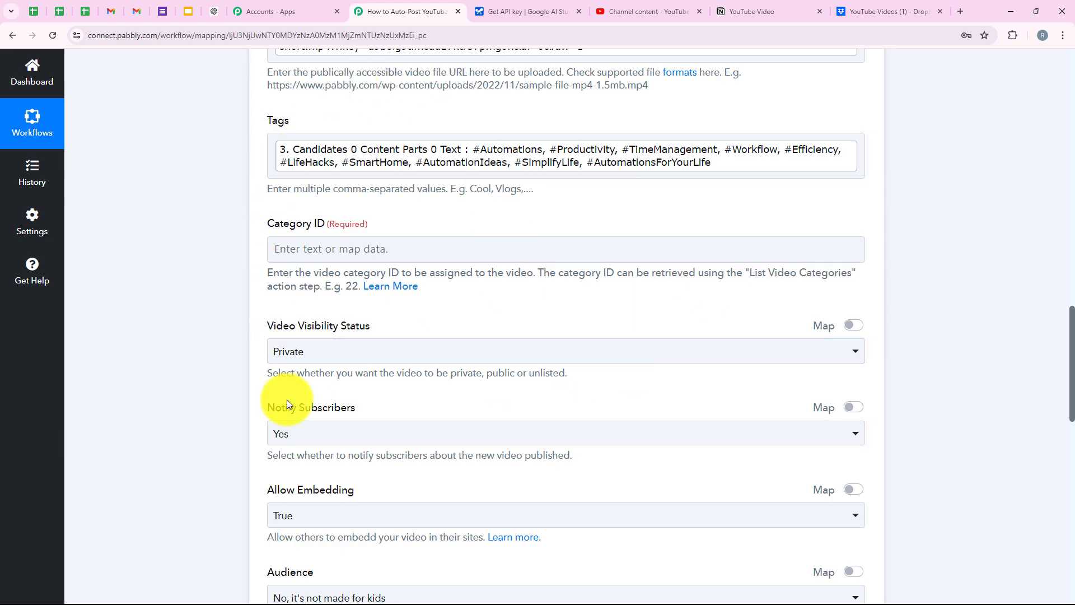
scroll(276, 408, up, 6)
scroll(278, 408, up, 9)
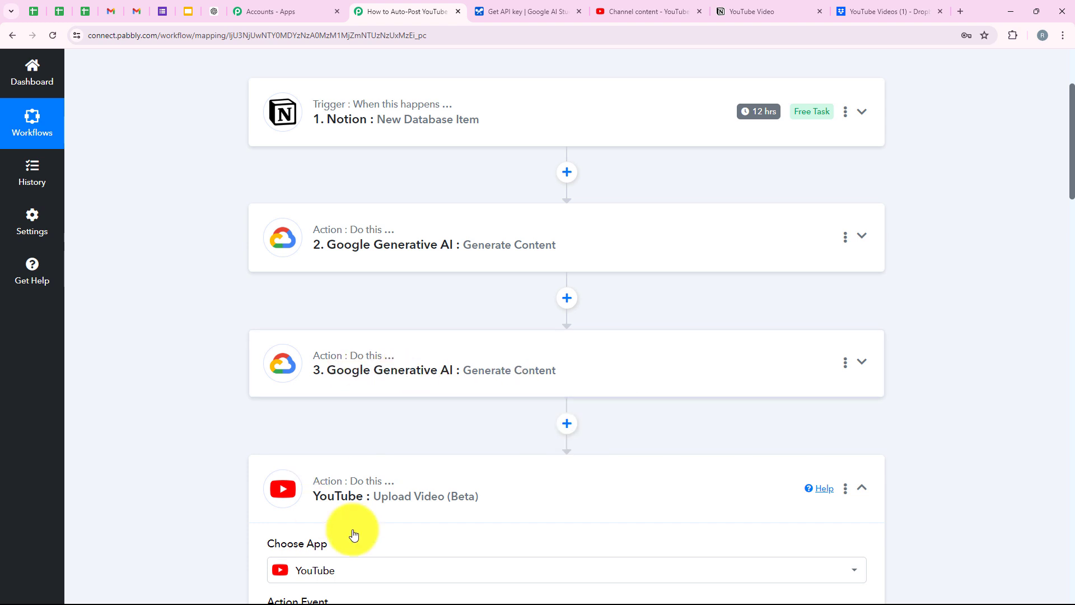
click(566, 424)
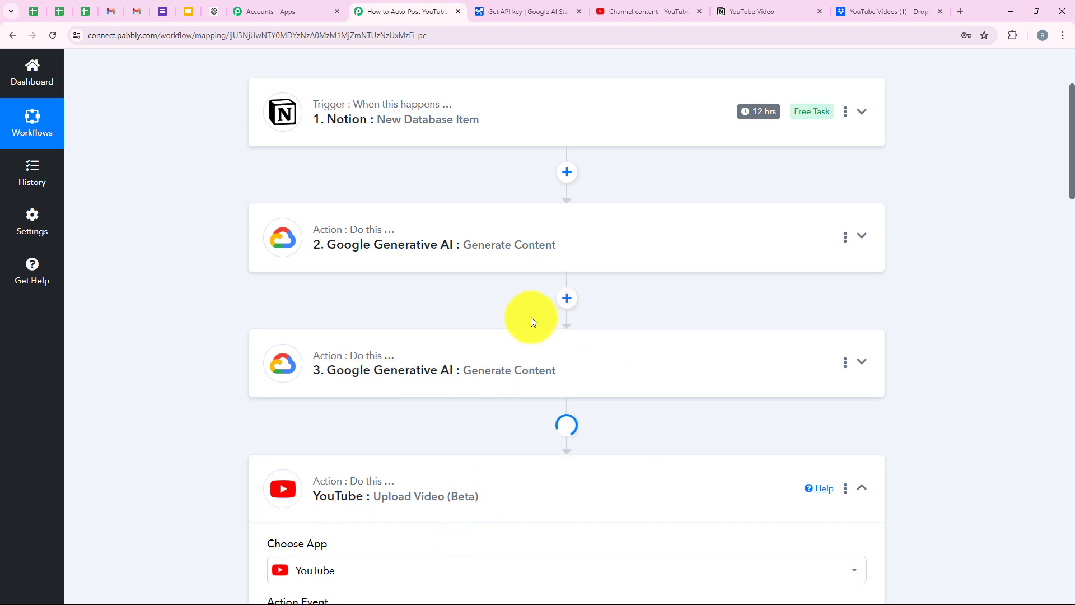
Set the new action step to YouTube with the List Video Categories event.
text(Y)
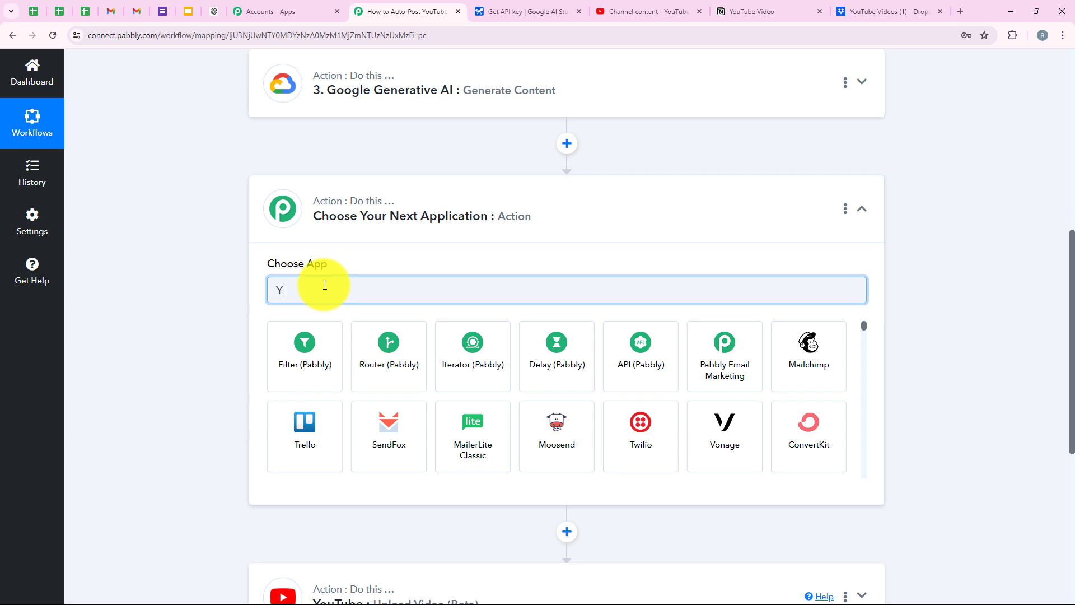
text(ou)
click(303, 342)
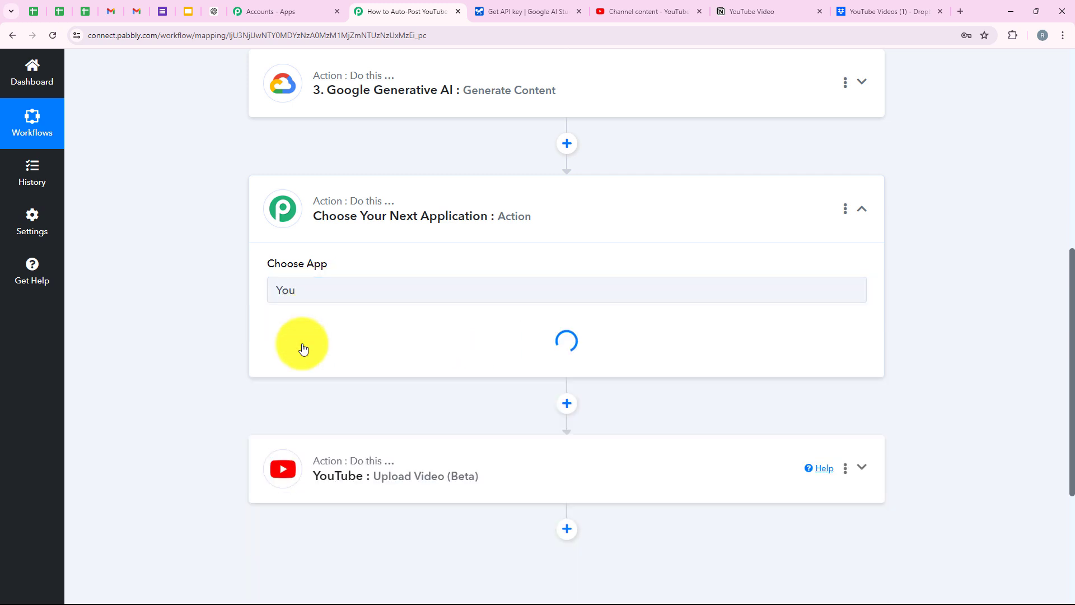
click(295, 349)
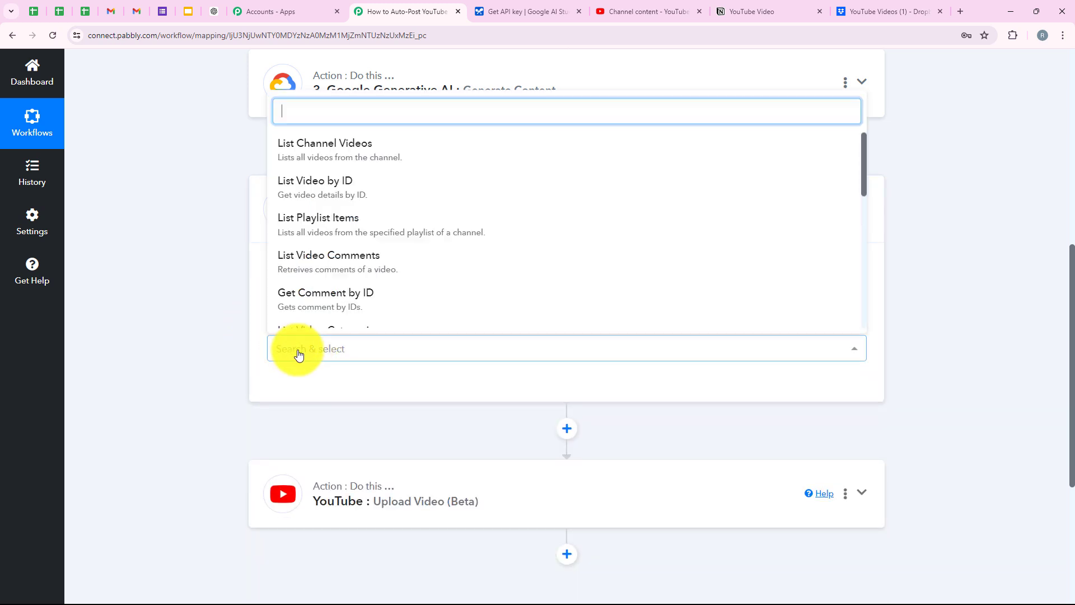
scroll(346, 240, down, 2)
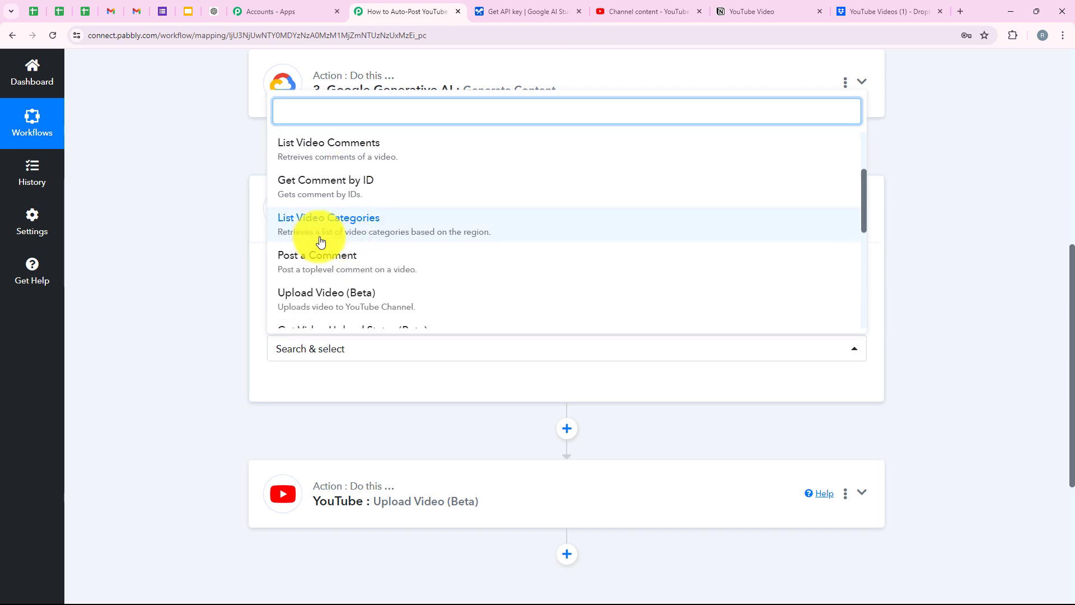
click(318, 241)
Connect the List Video Categories step to YouTube using the existing connection YouTube #3.
click(293, 392)
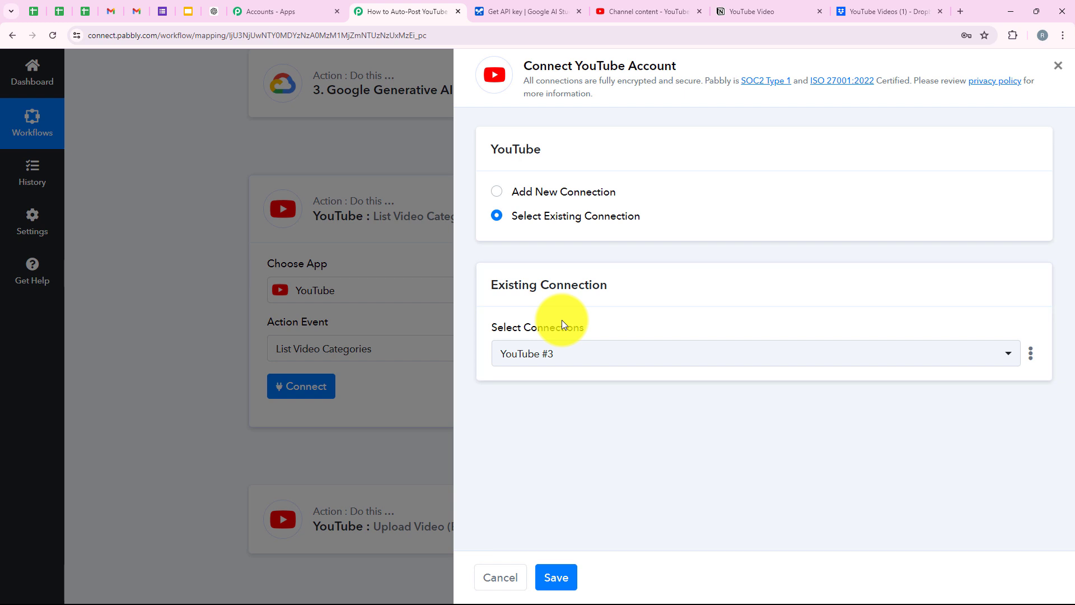
click(497, 215)
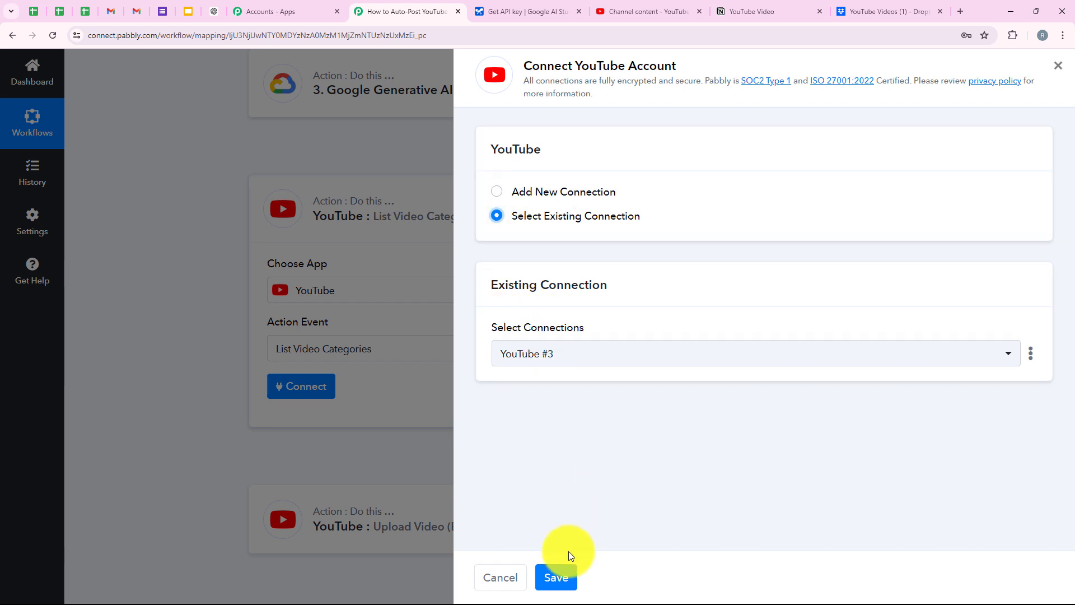
click(557, 577)
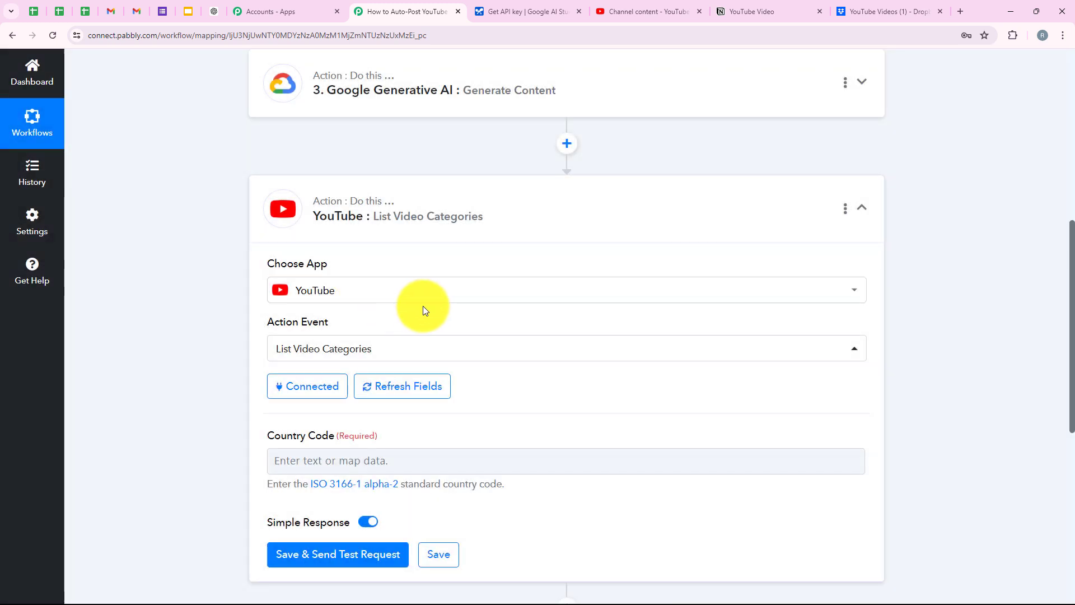
Enter In as the Country Code for the video categories and send a test request.
scroll(423, 306, down, 2)
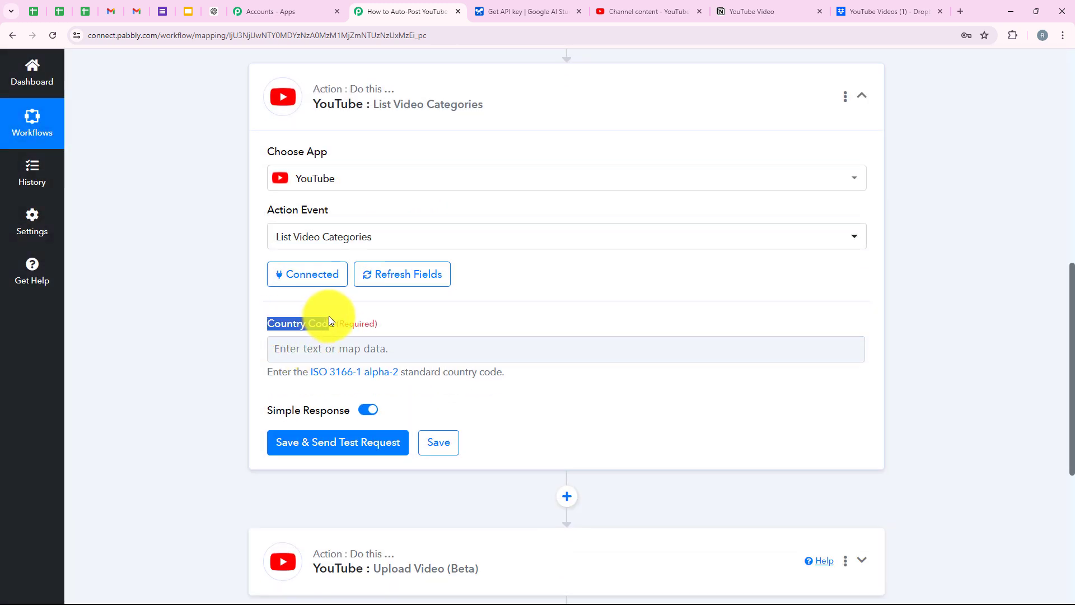
drag(329, 320, 327, 357)
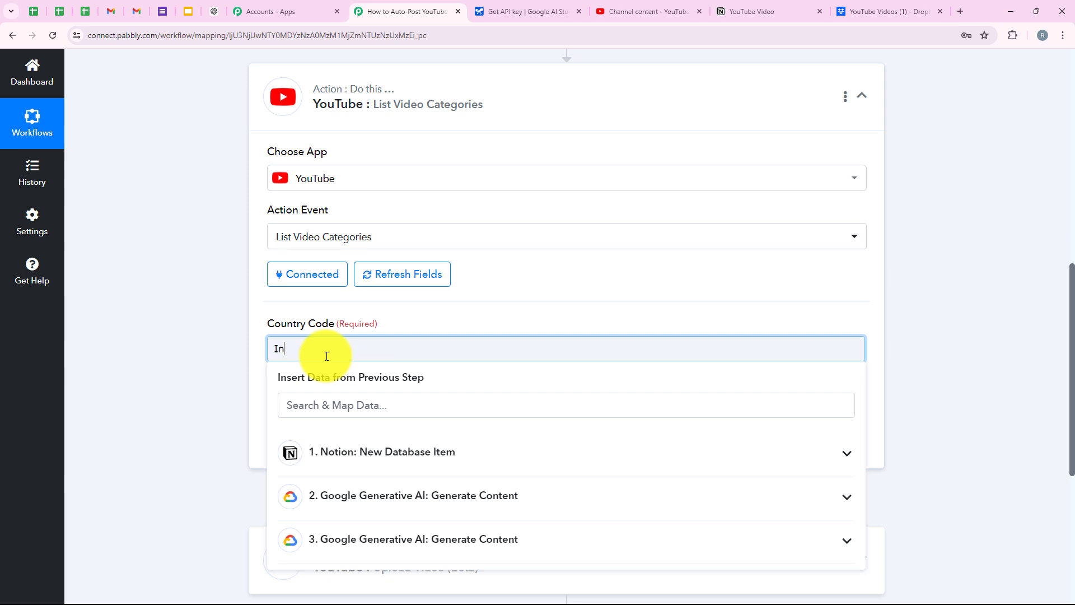
click(349, 443)
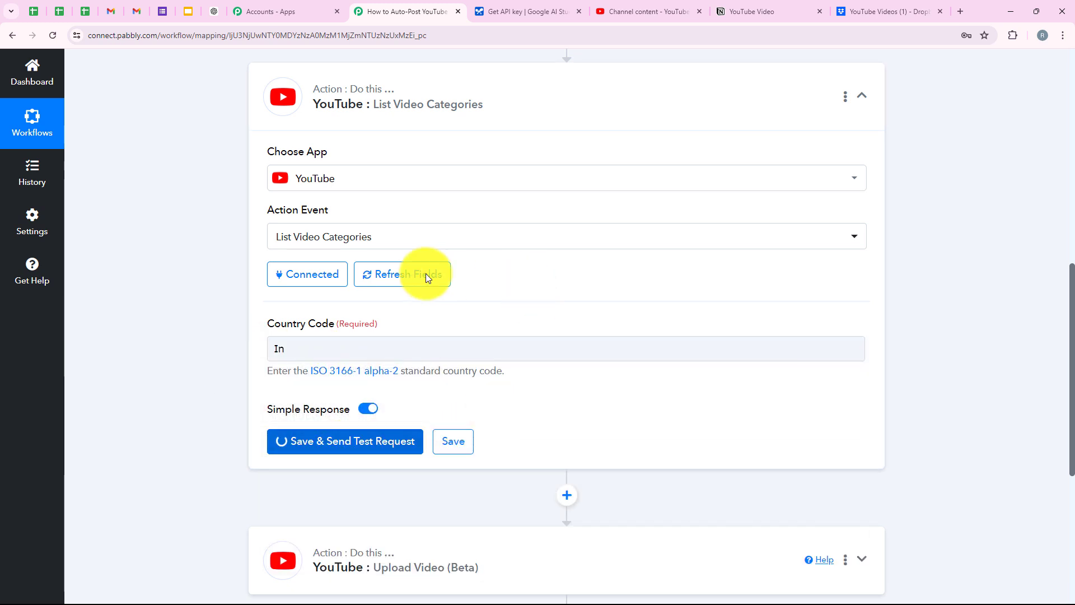
Look through the returned video categories and find the ID of the Education category.
scroll(559, 291, down, 4)
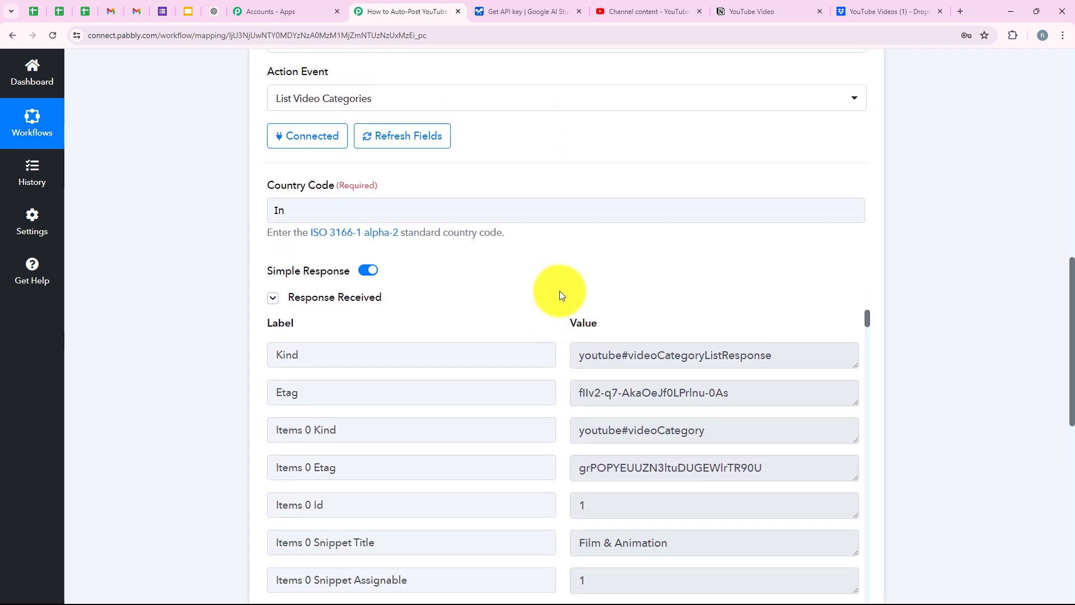
scroll(561, 305, down, 7)
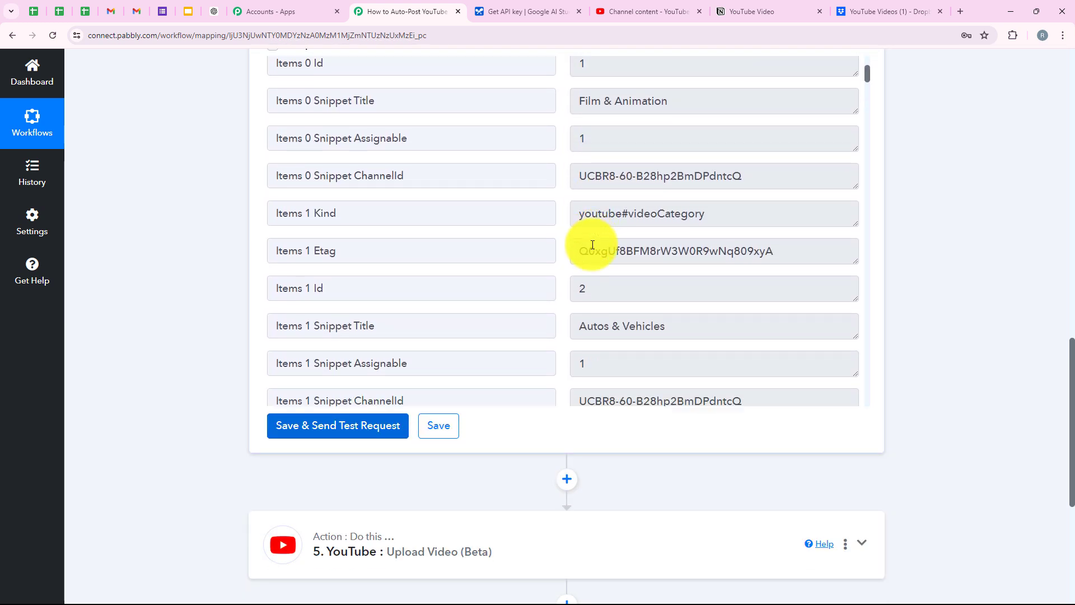
drag(578, 291, 683, 291)
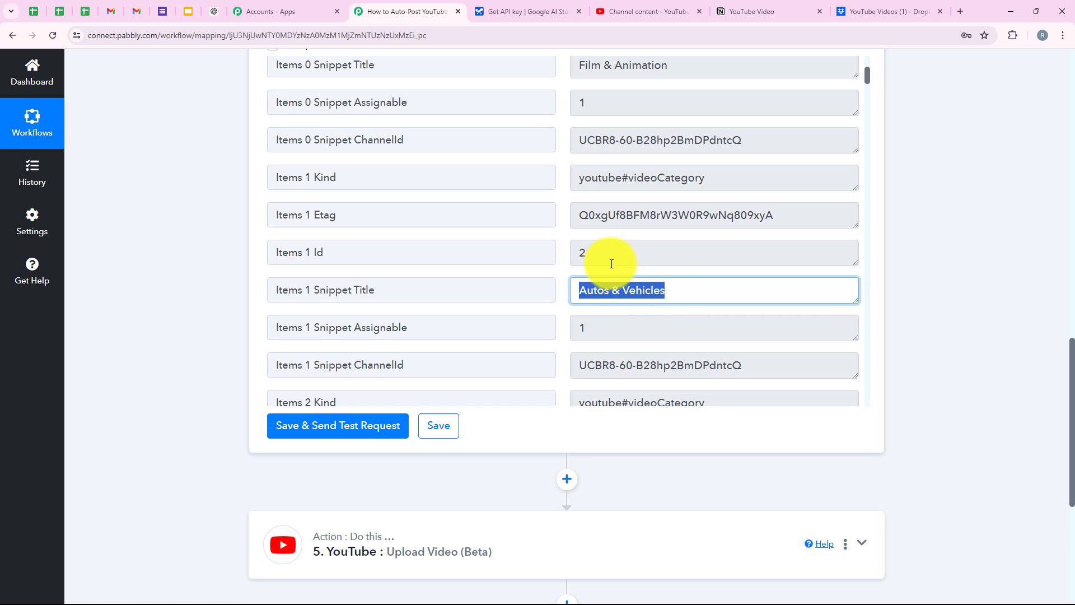
scroll(611, 264, down, 6)
drag(629, 189, 570, 183)
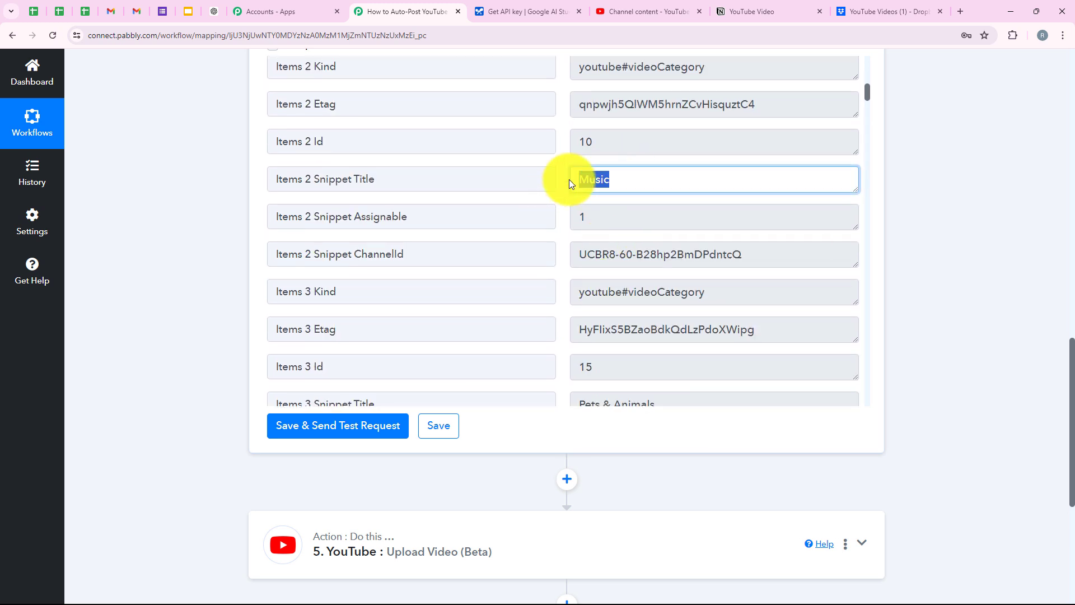
drag(603, 147, 540, 156)
scroll(466, 220, down, 5)
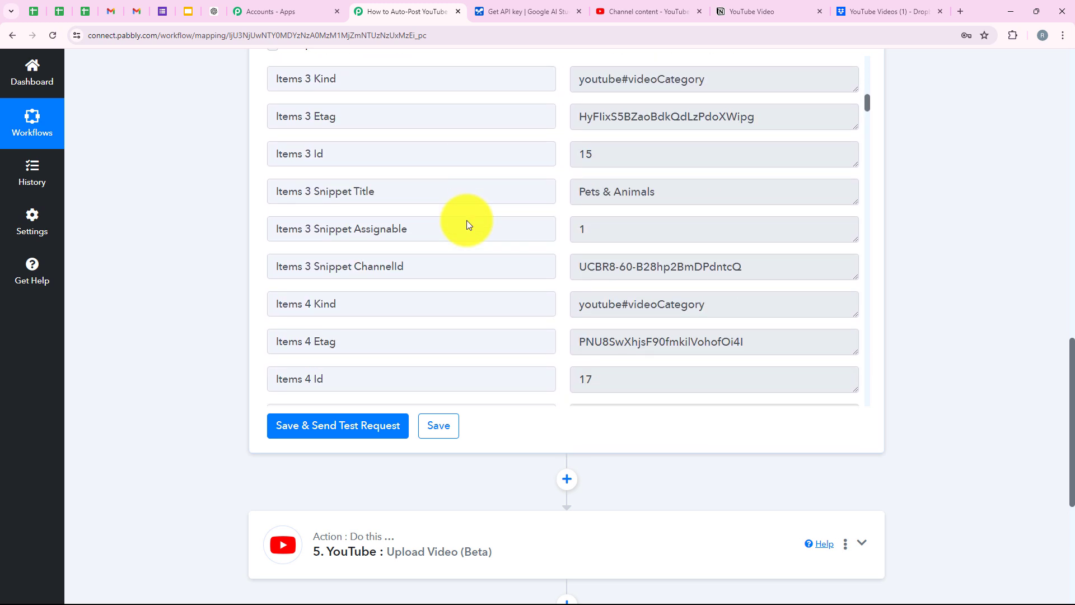
scroll(498, 252, down, 12)
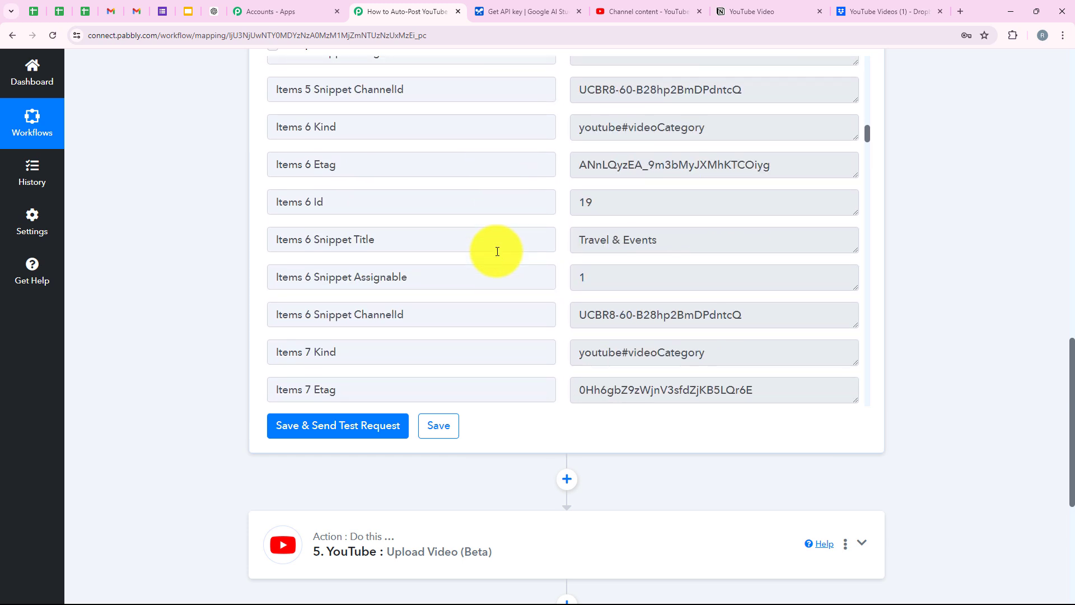
scroll(497, 251, down, 13)
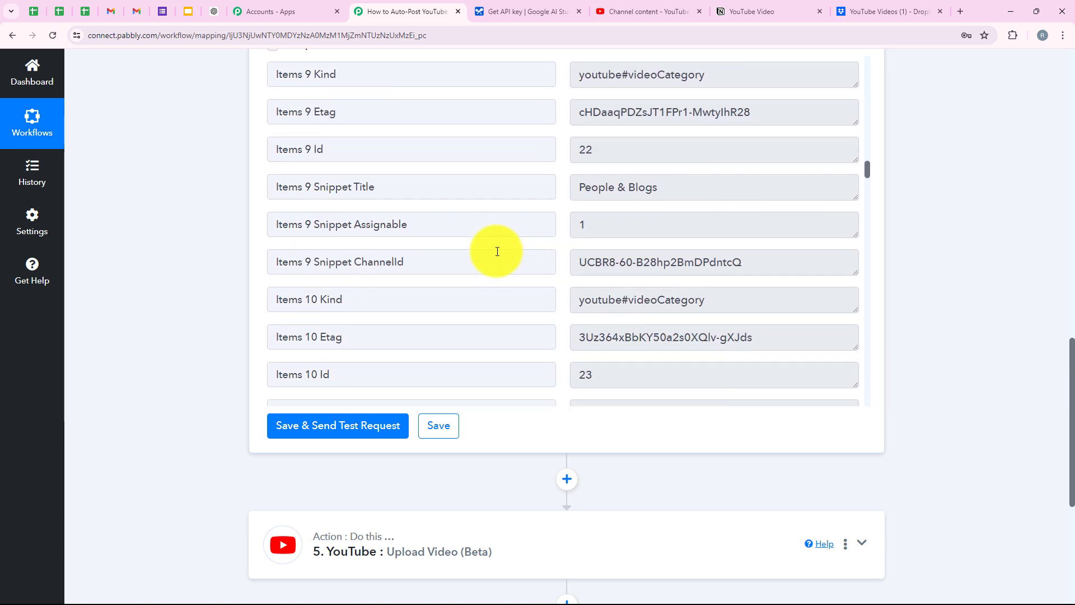
scroll(497, 252, down, 16)
click(583, 267)
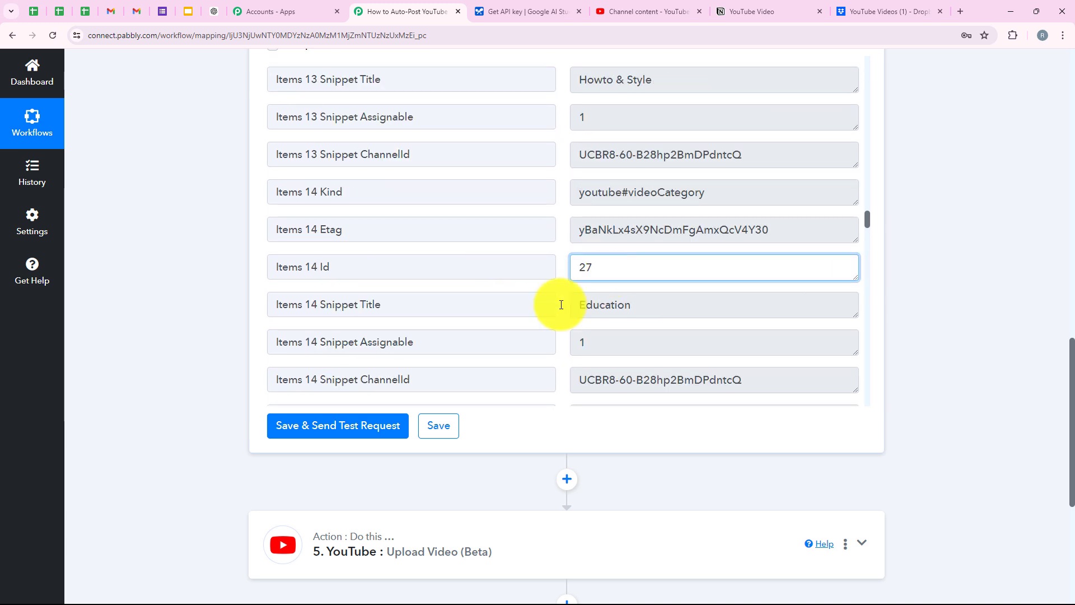
double_click(624, 306)
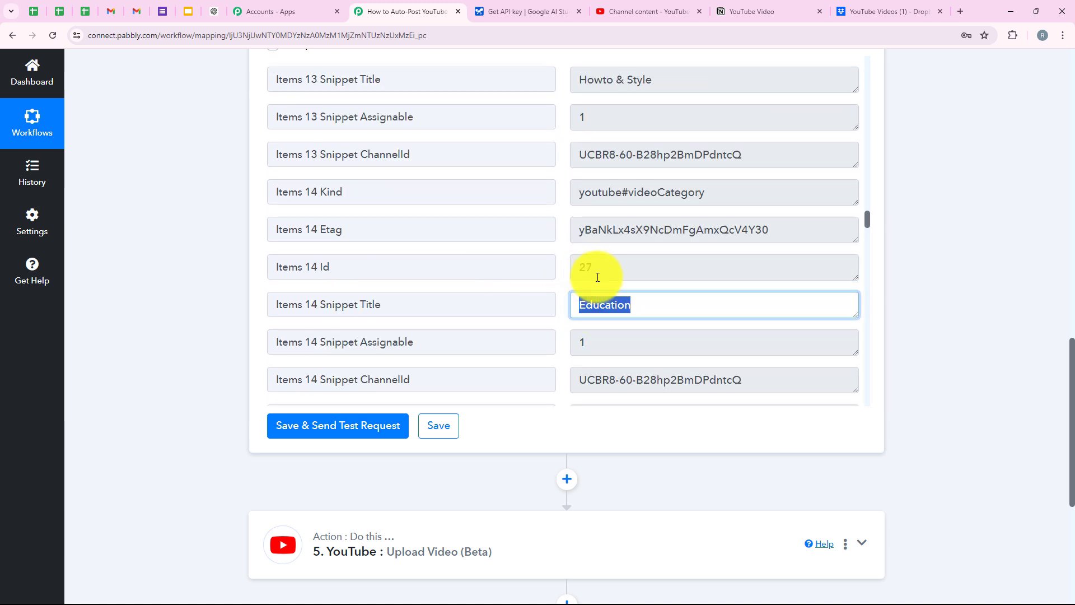
drag(605, 279, 555, 276)
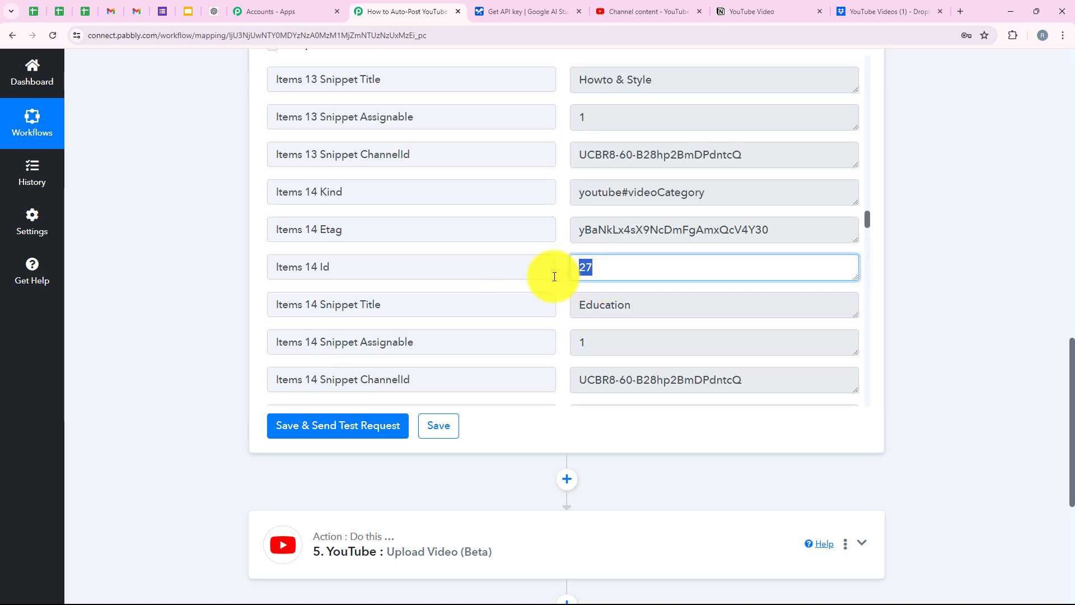
scroll(550, 402, down, 2)
Expand the YouTube Upload Video (Beta) step and set its Category ID to 27.
click(456, 540)
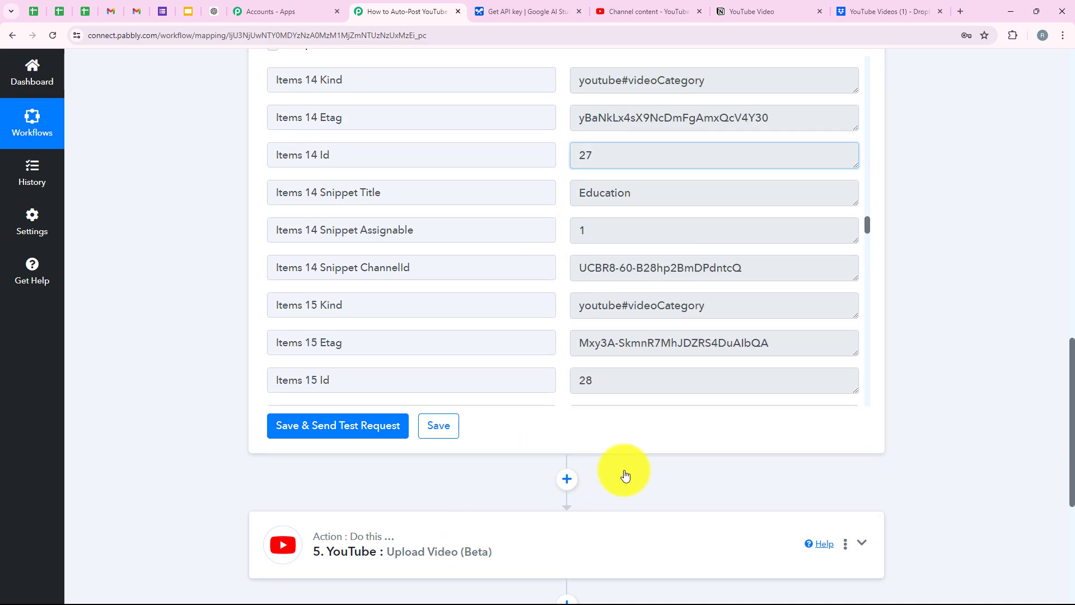
scroll(502, 391, down, 12)
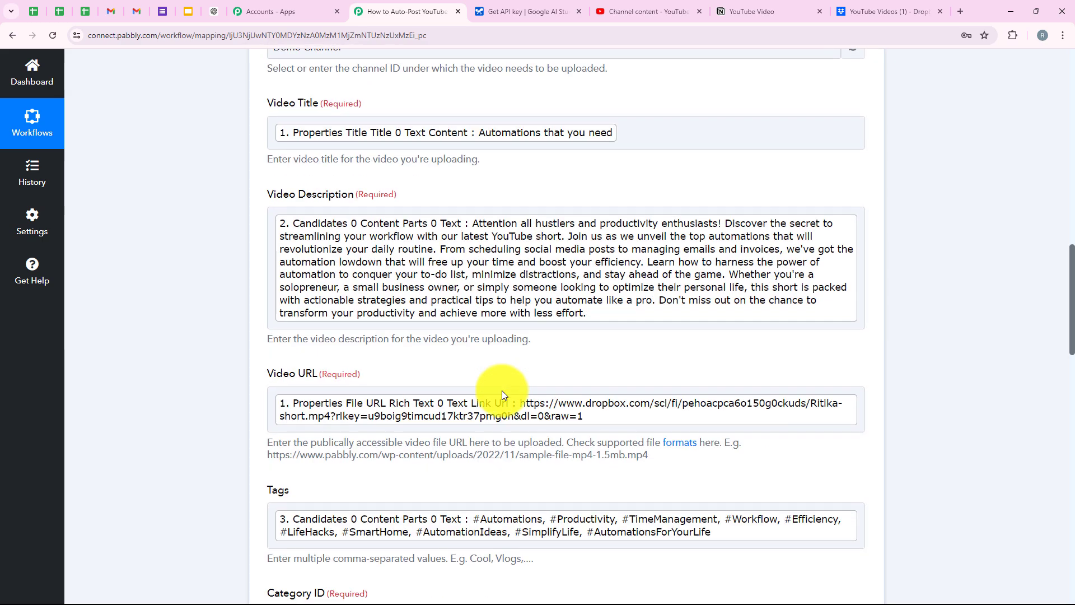
click(309, 288)
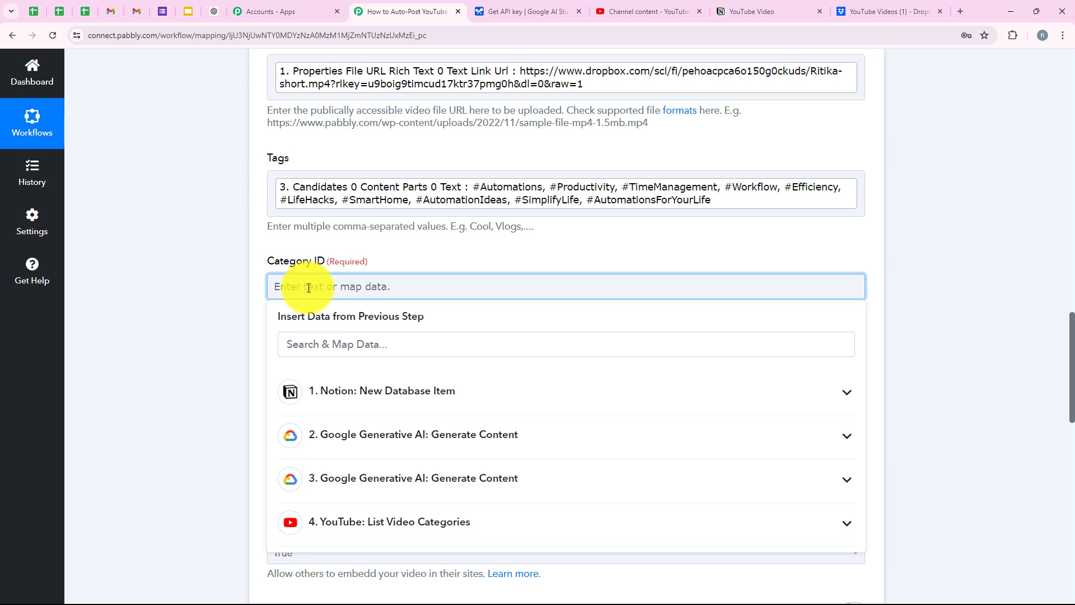
click(237, 327)
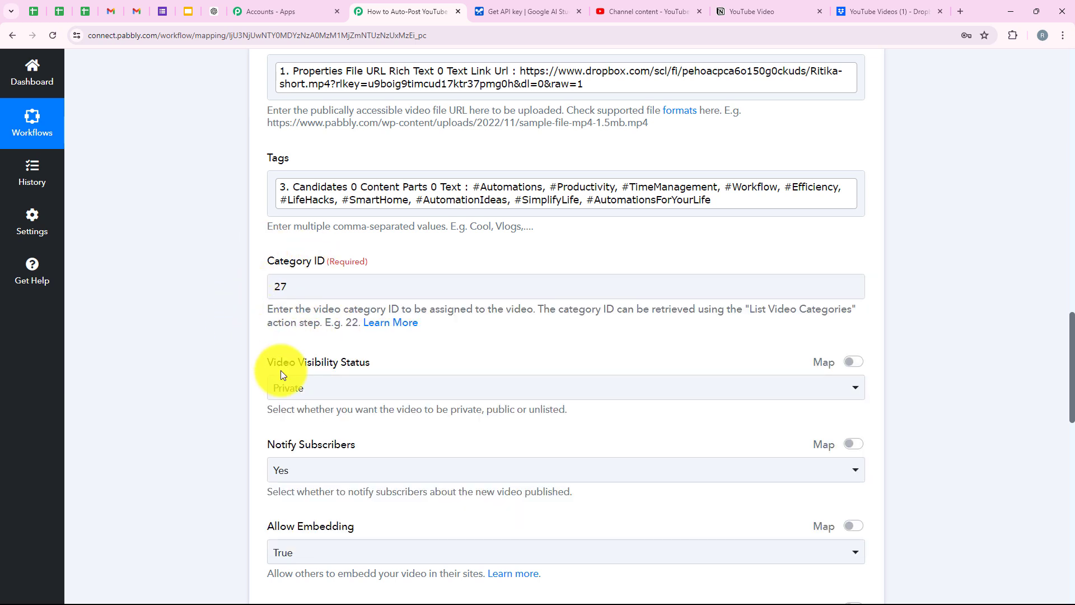
Delete the YouTube List Video Categories step from the workflow.
scroll(283, 371, up, 1)
scroll(351, 371, up, 20)
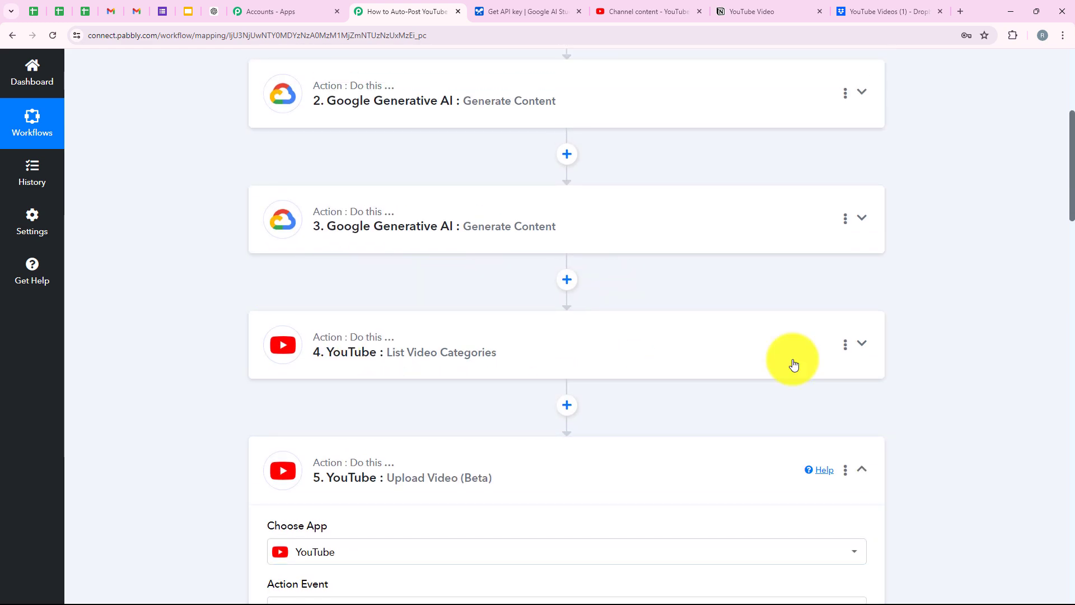
click(845, 344)
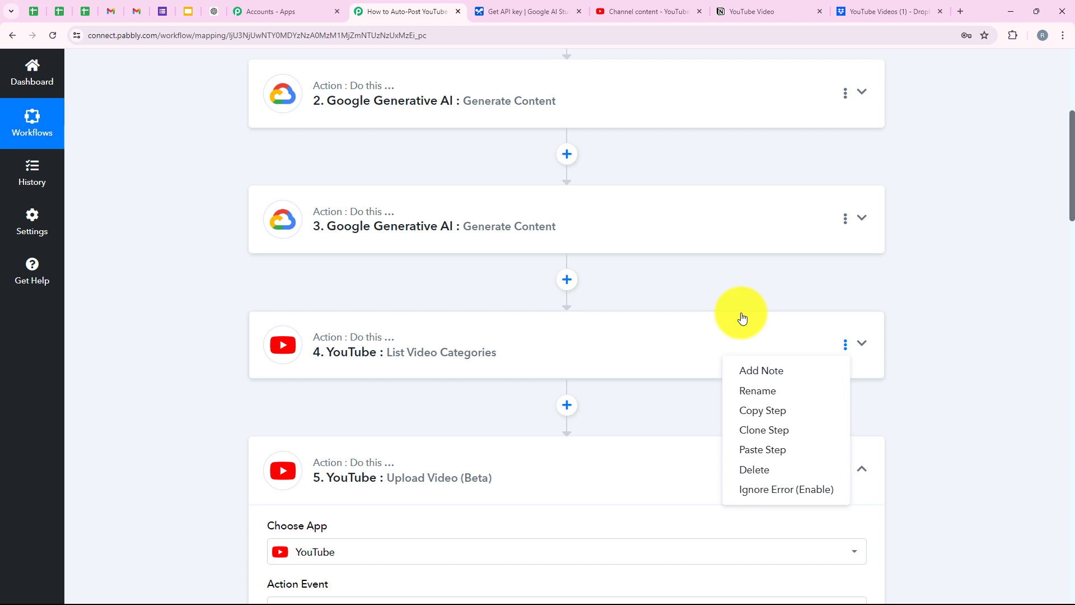
click(750, 469)
click(460, 383)
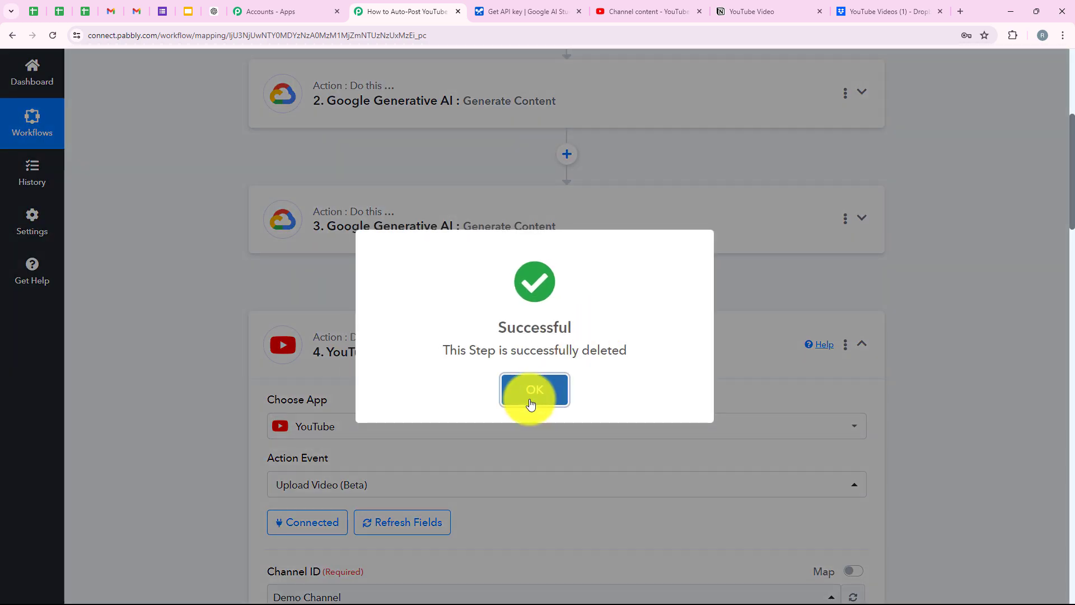
click(533, 398)
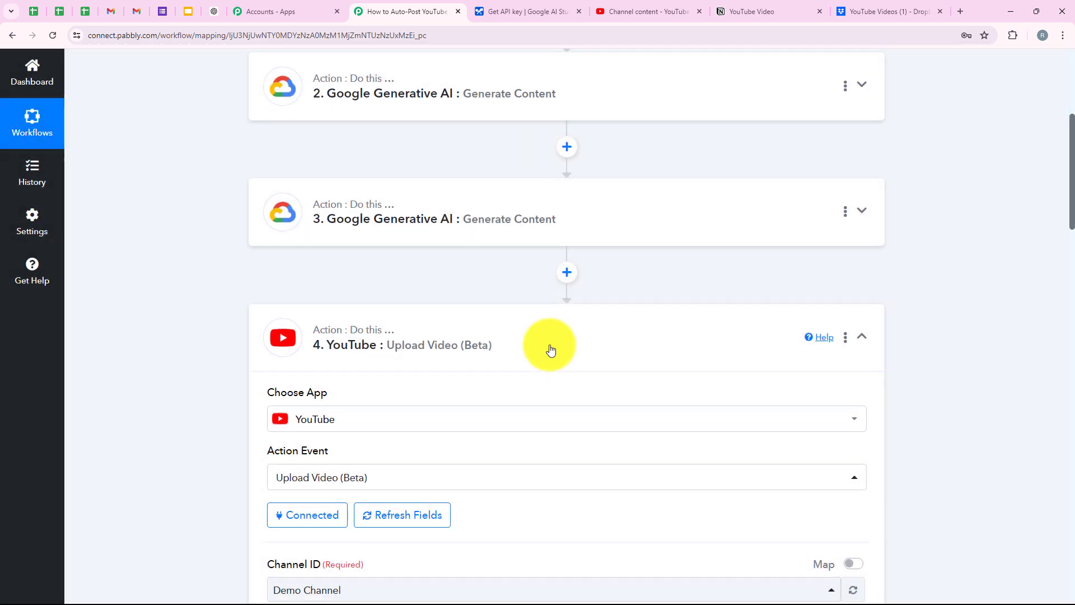
Recheck the Category ID in the YouTube upload step and set the Video Visibility Status to Public.
scroll(551, 346, down, 5)
scroll(553, 344, down, 12)
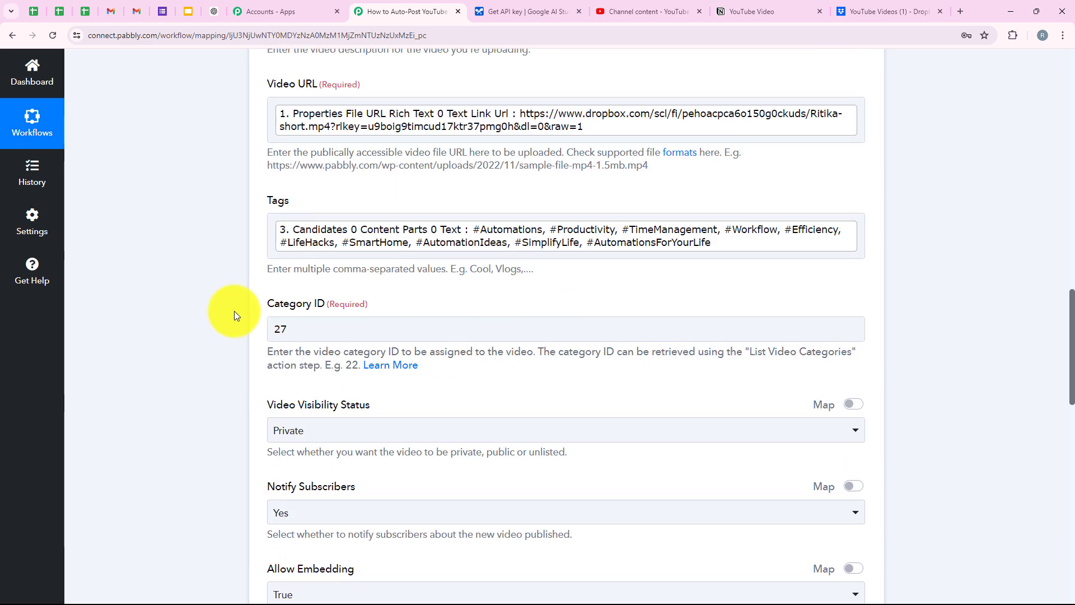
click(299, 327)
double_click(299, 327)
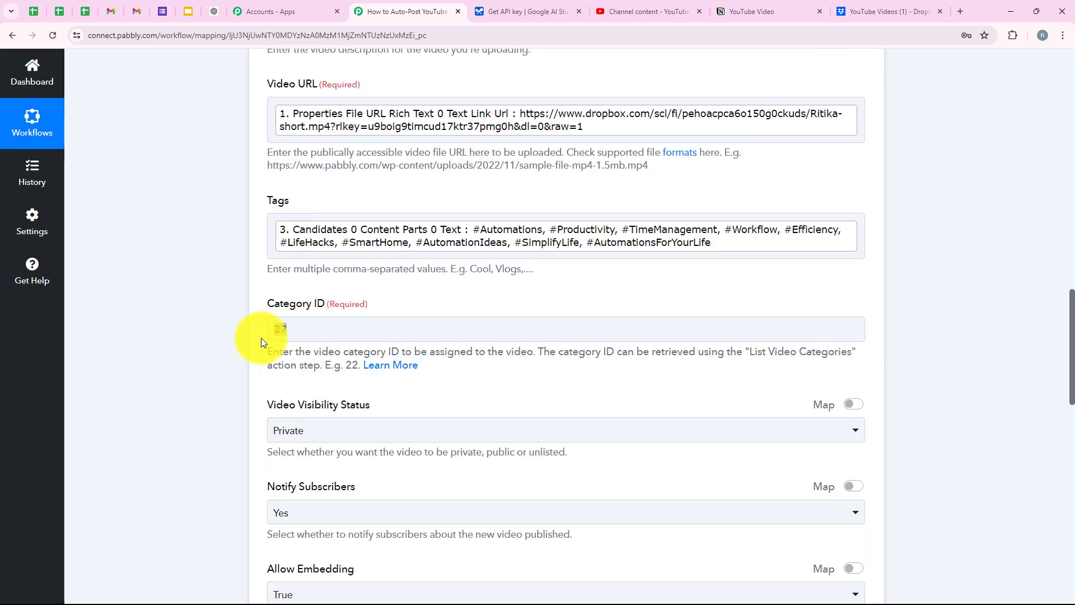
click(392, 308)
scroll(396, 312, down, 4)
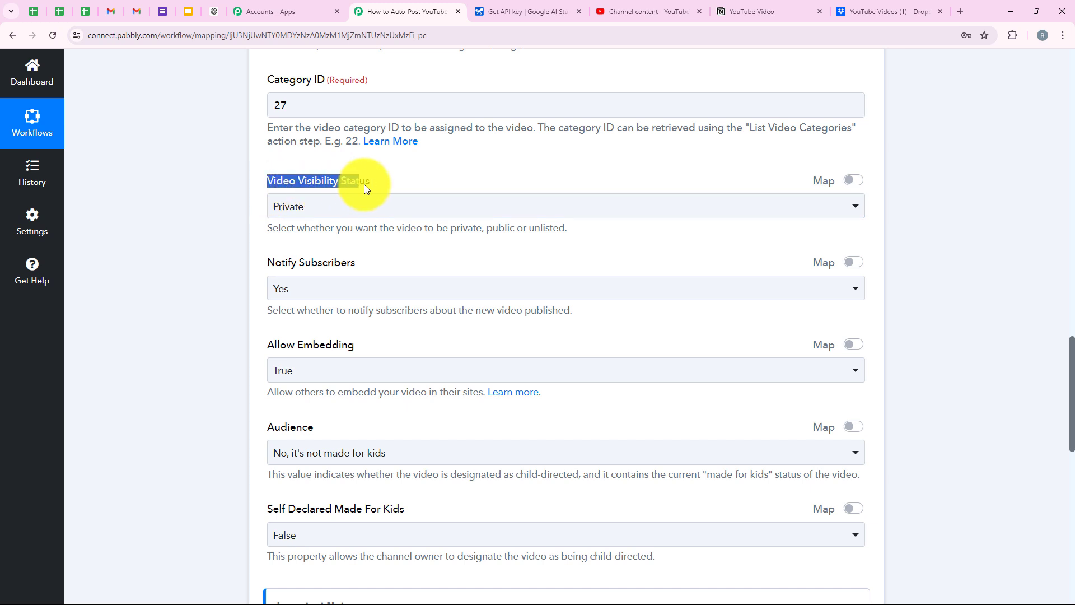
click(337, 202)
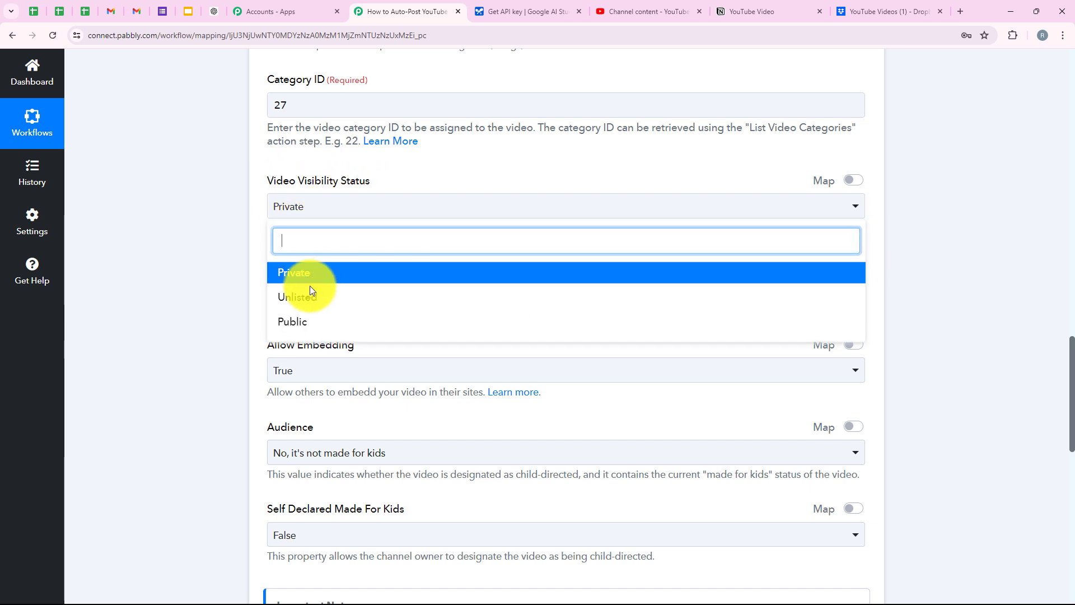
click(308, 318)
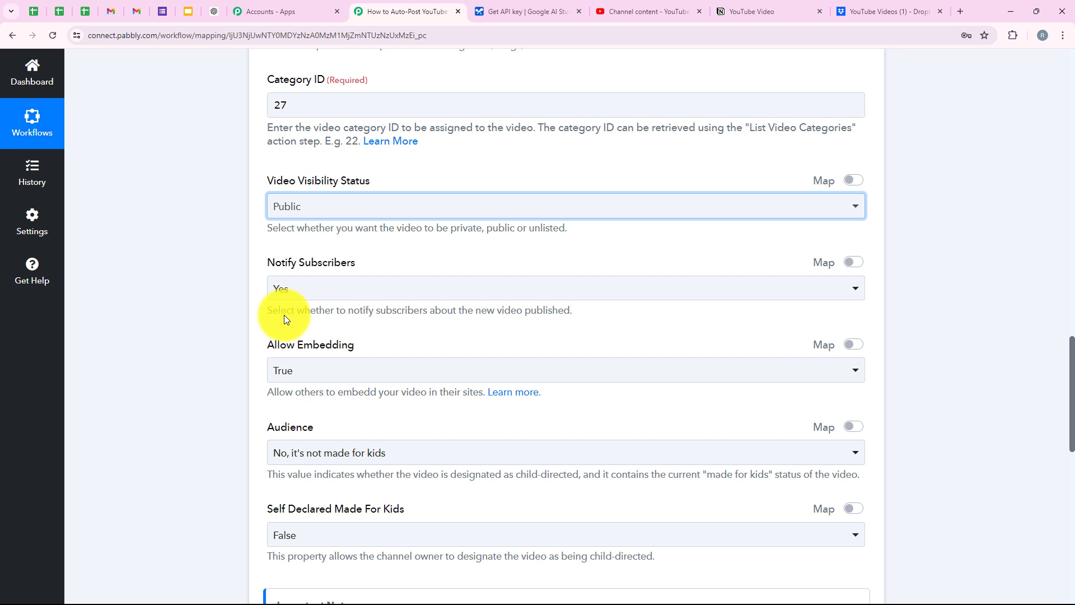
In the YouTube upload step, keep Notify Subscribers at Yes and set Allow Embedding to True.
click(284, 315)
scroll(286, 269, down, 2)
triple_click(382, 144)
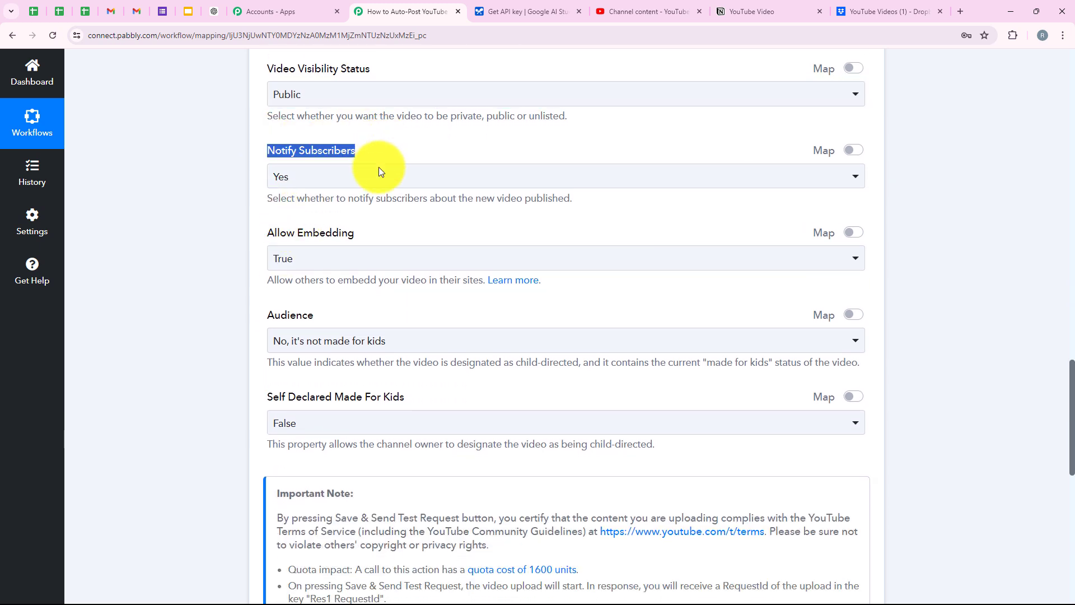
click(378, 177)
click(363, 182)
click(261, 227)
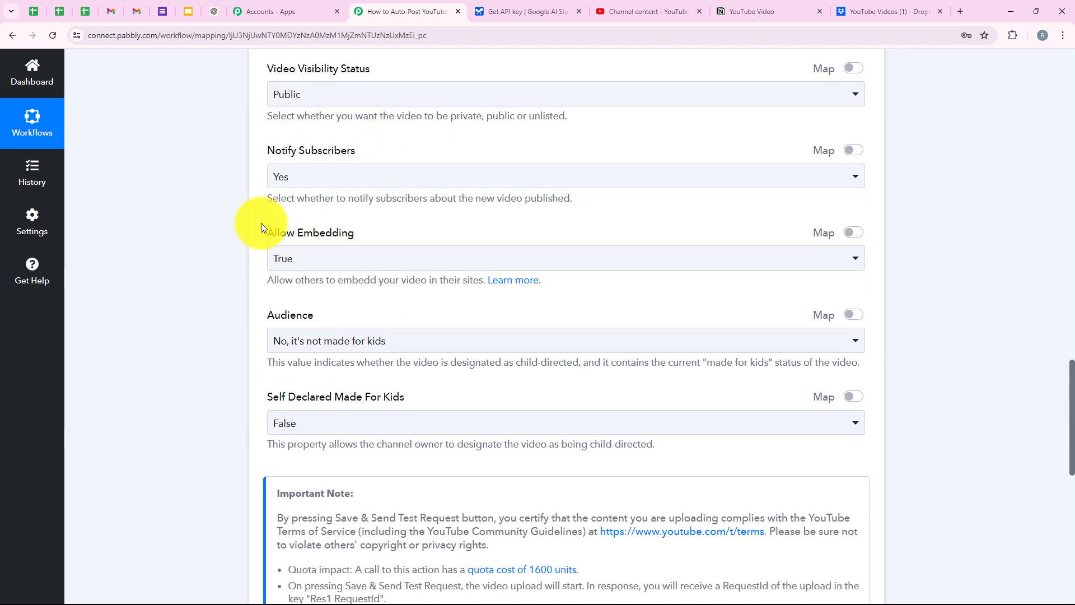
click(340, 256)
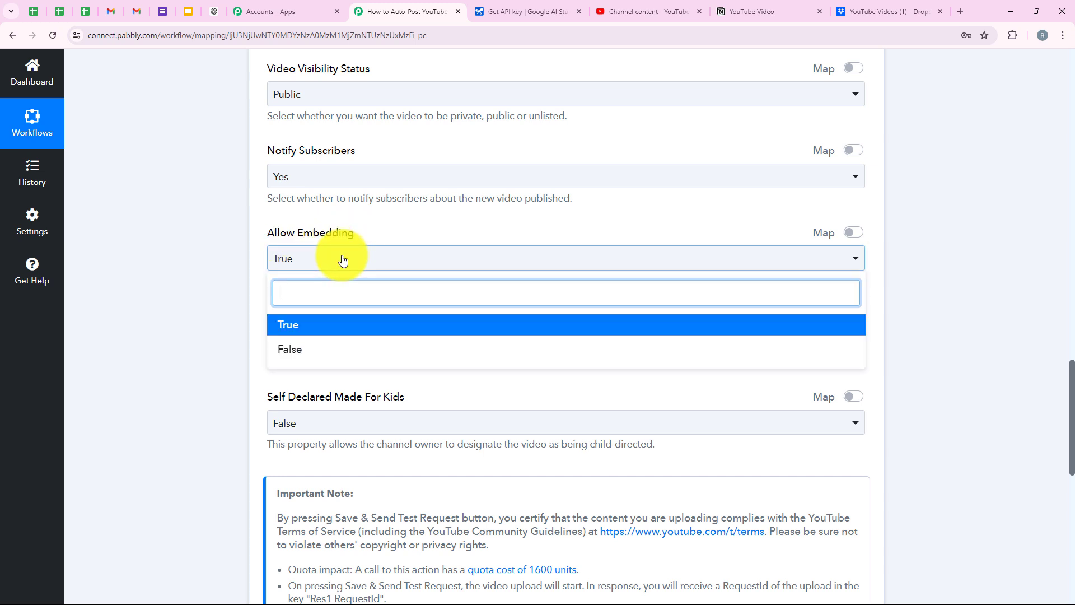
click(325, 316)
scroll(243, 269, down, 1)
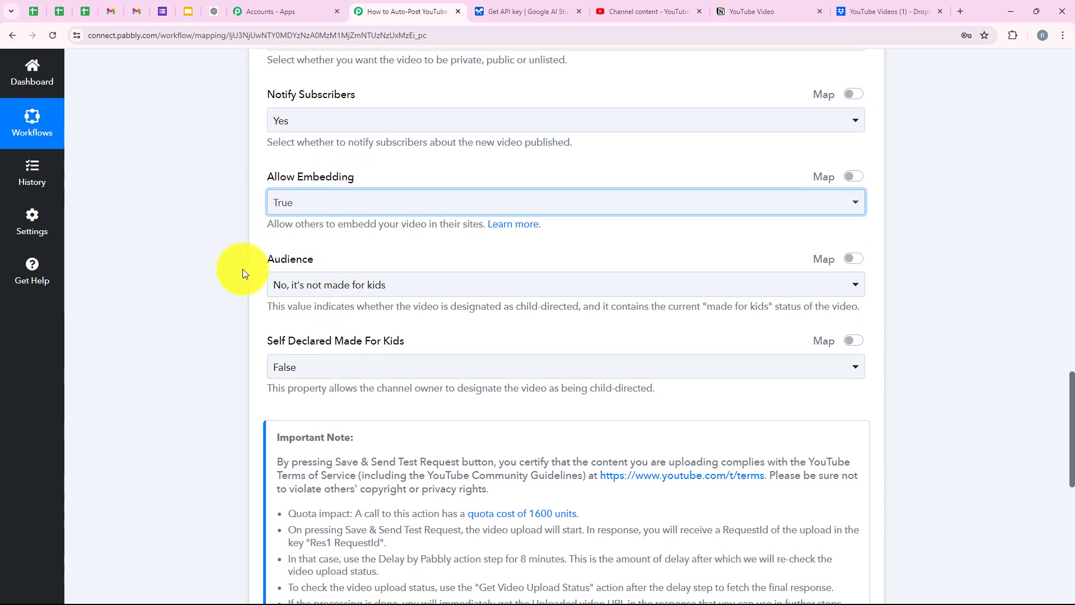
Set Audience to "No, it's not made for kids" and Self Declared Made For Kids to False.
click(321, 290)
scroll(400, 353, down, 1)
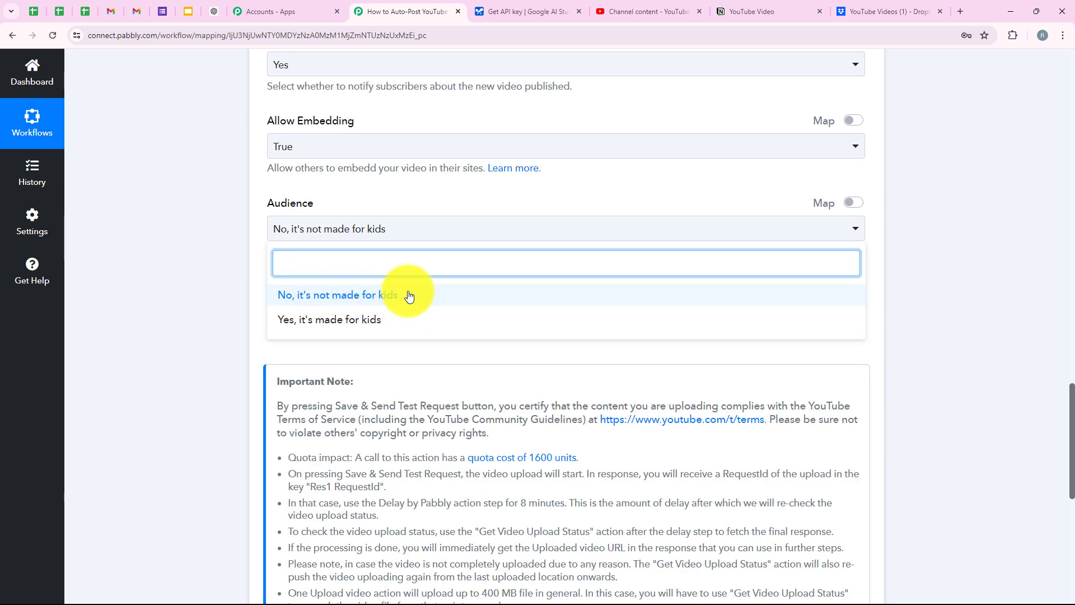
click(419, 210)
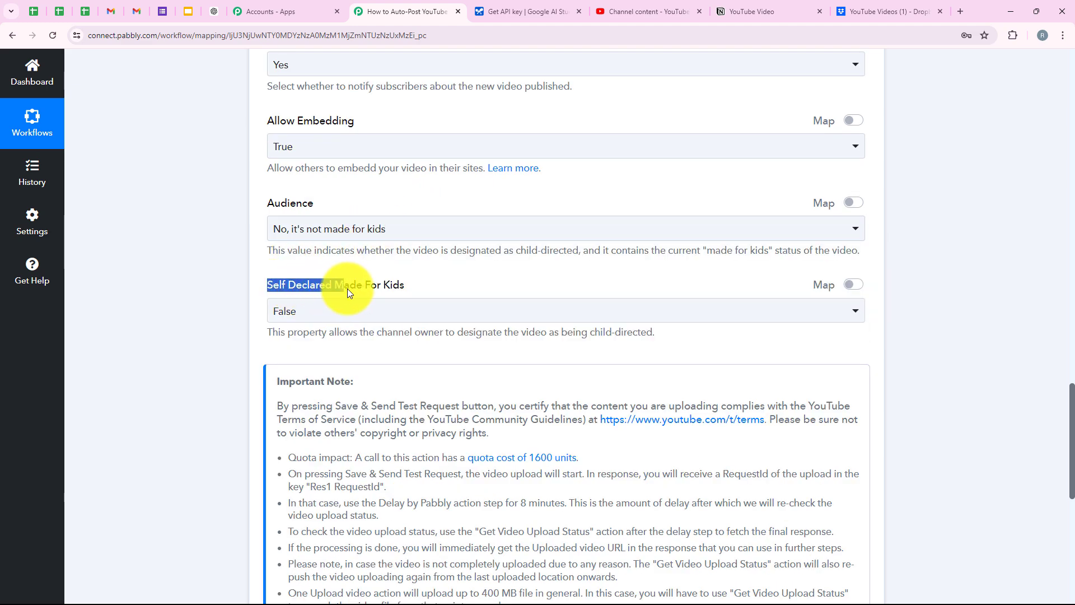
scroll(442, 302, down, 3)
click(312, 144)
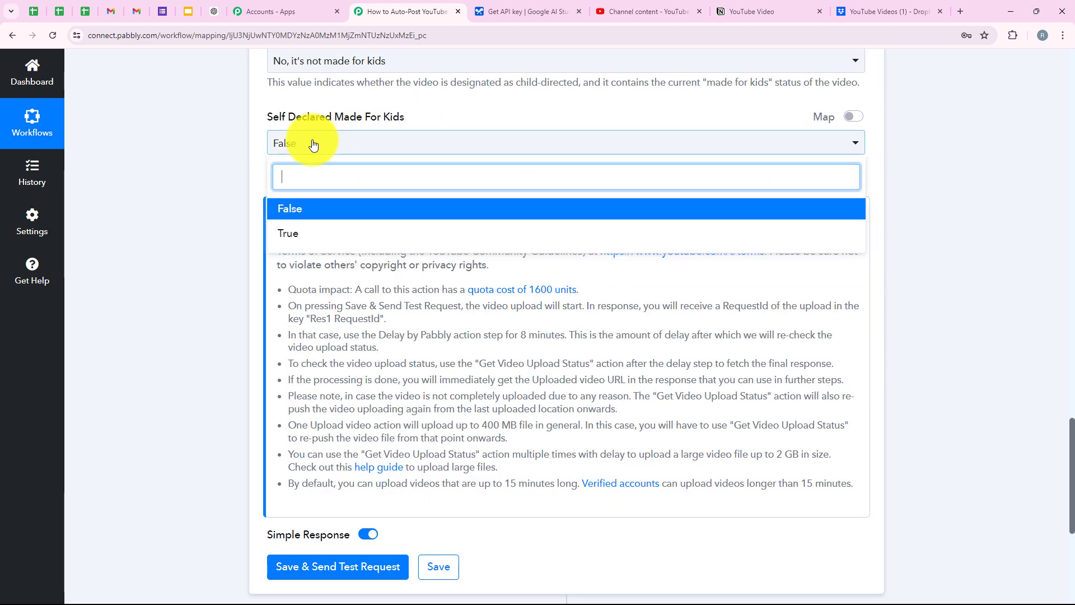
click(305, 209)
Read the terms-of-service note in the YouTube upload step, and save the step with a test request.
scroll(230, 292, down, 2)
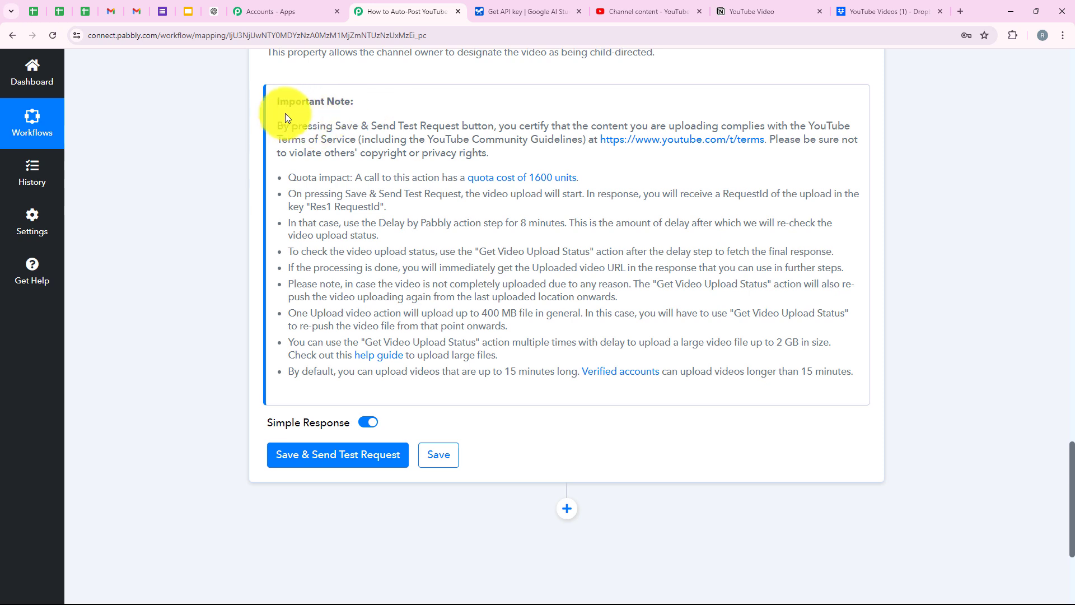
drag(275, 126, 496, 131)
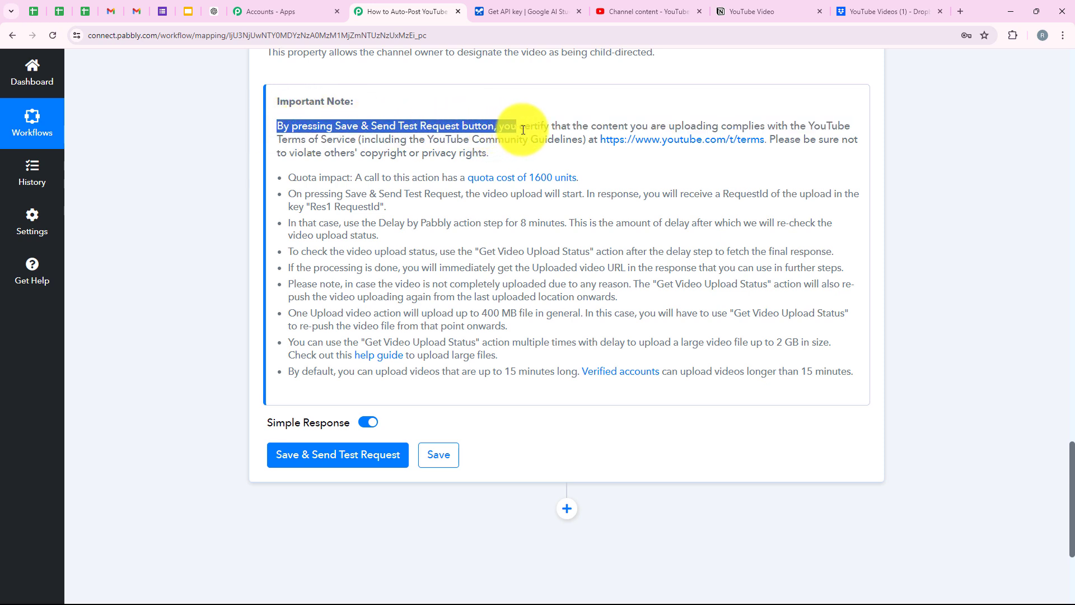
drag(577, 128, 356, 145)
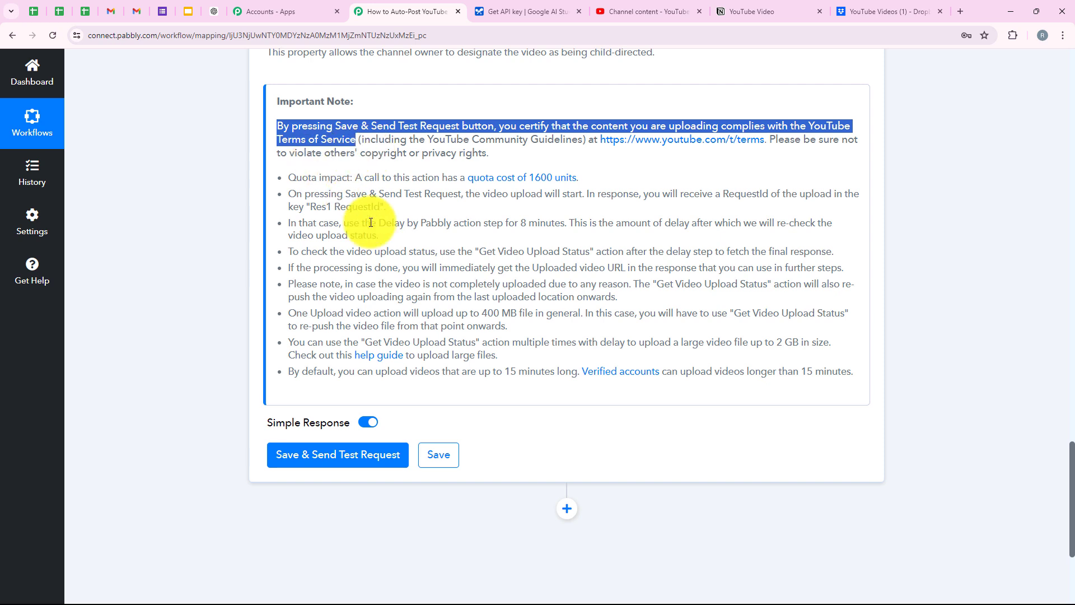
click(371, 466)
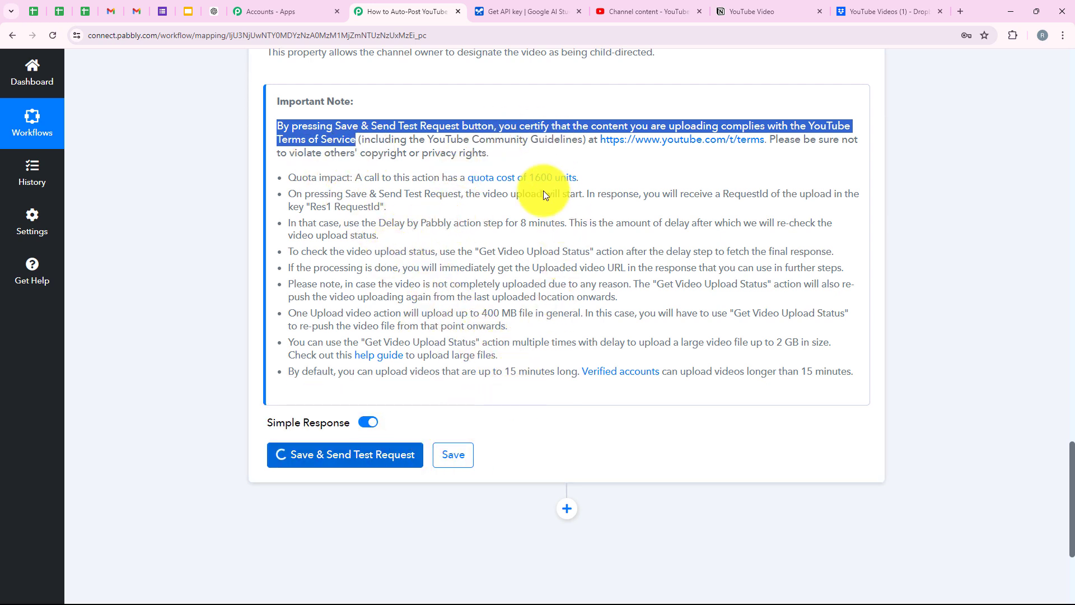
scroll(517, 261, down, 3)
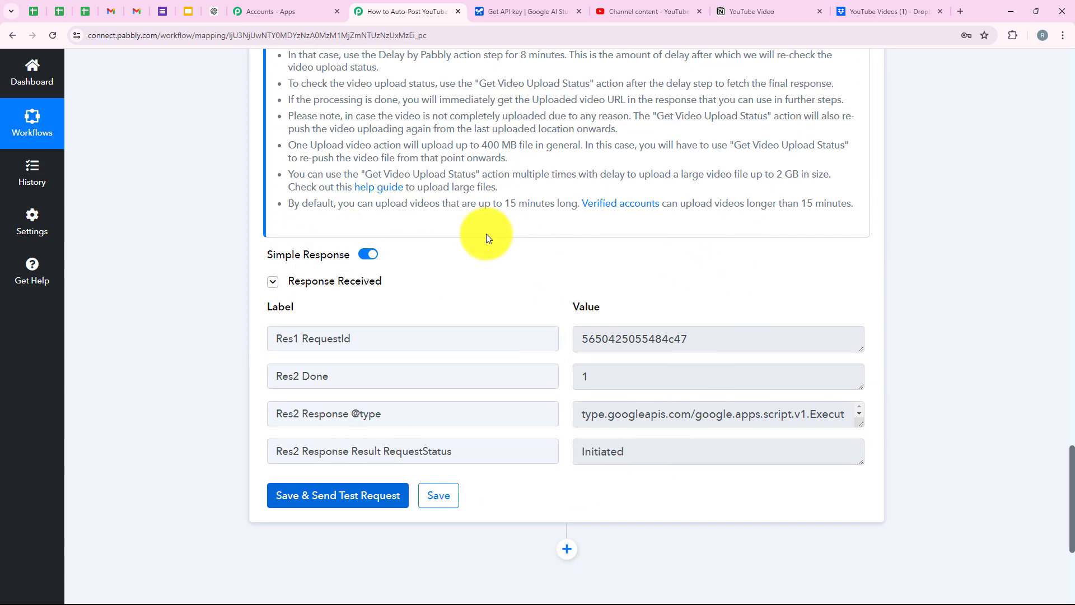
Check the request status in the upload response and look over the mapped fields of the YouTube step.
drag(303, 451, 381, 445)
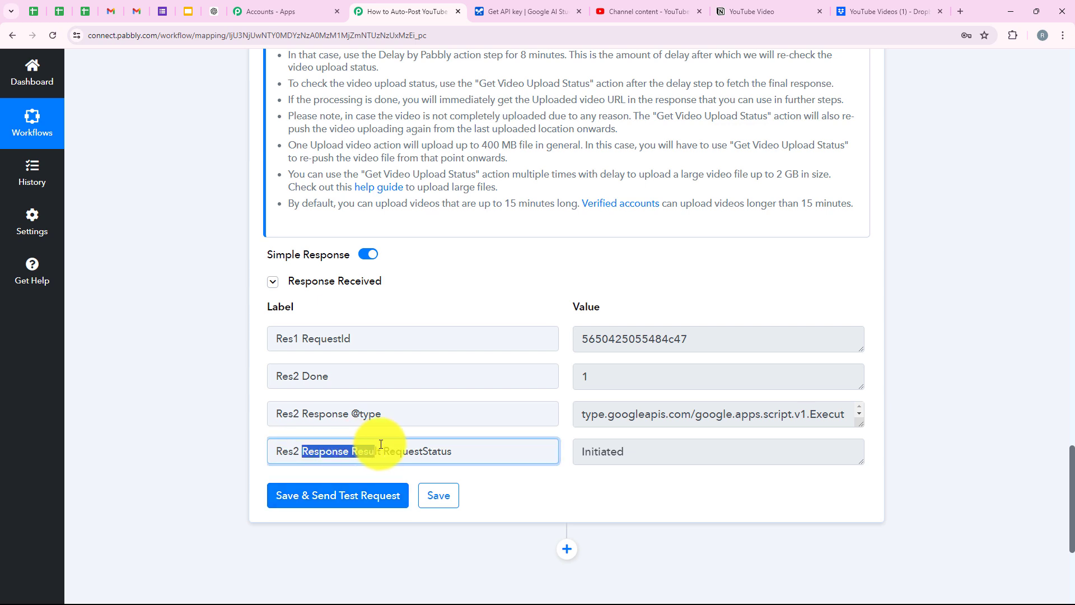
double_click(605, 454)
click(682, 295)
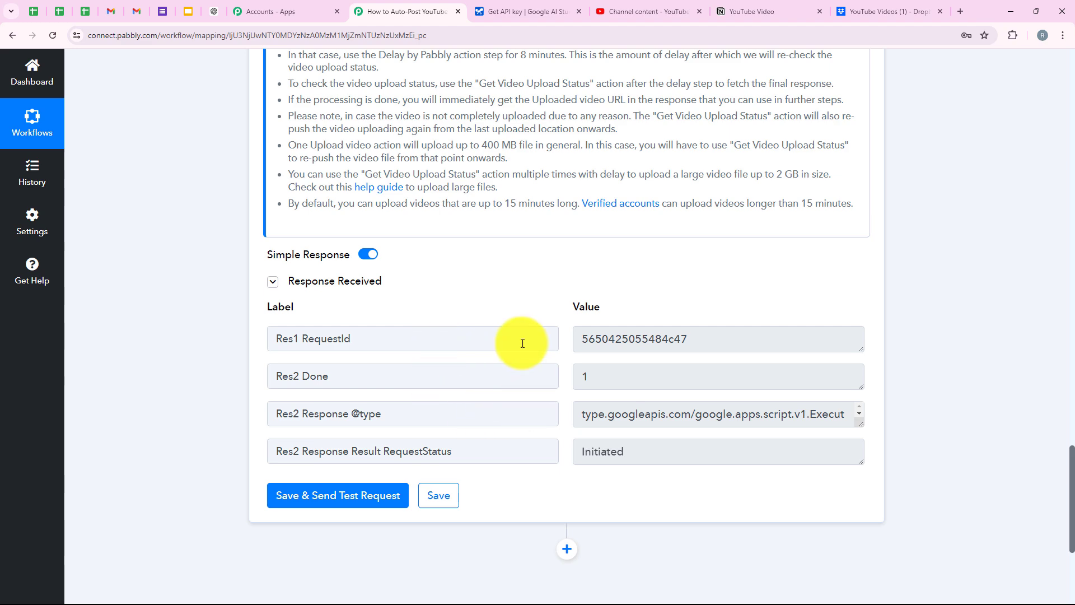
drag(578, 454, 630, 450)
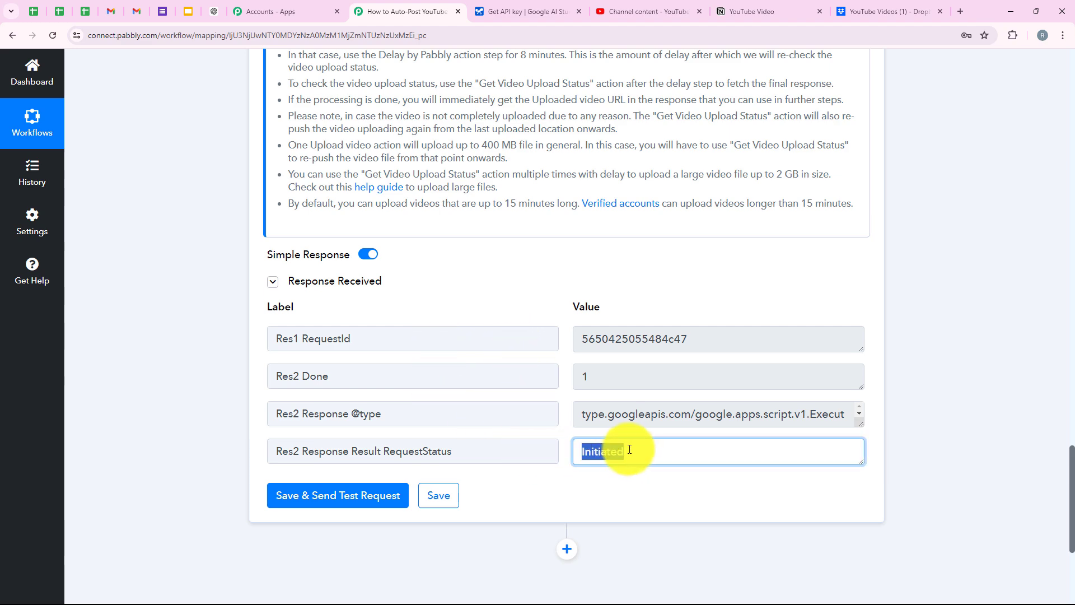
scroll(213, 256, up, 18)
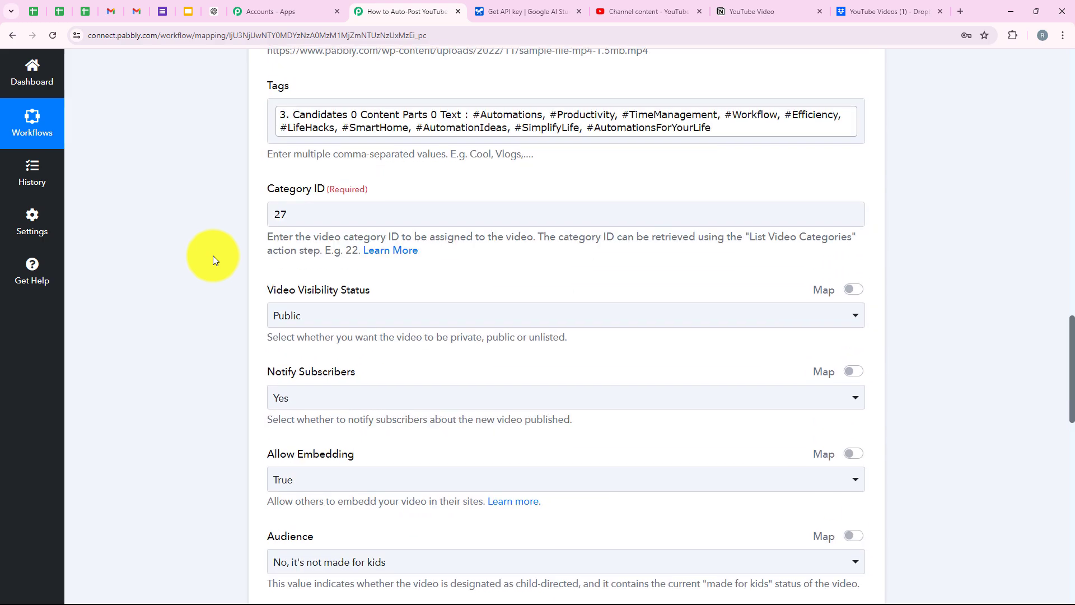
scroll(213, 256, up, 3)
scroll(213, 255, down, 10)
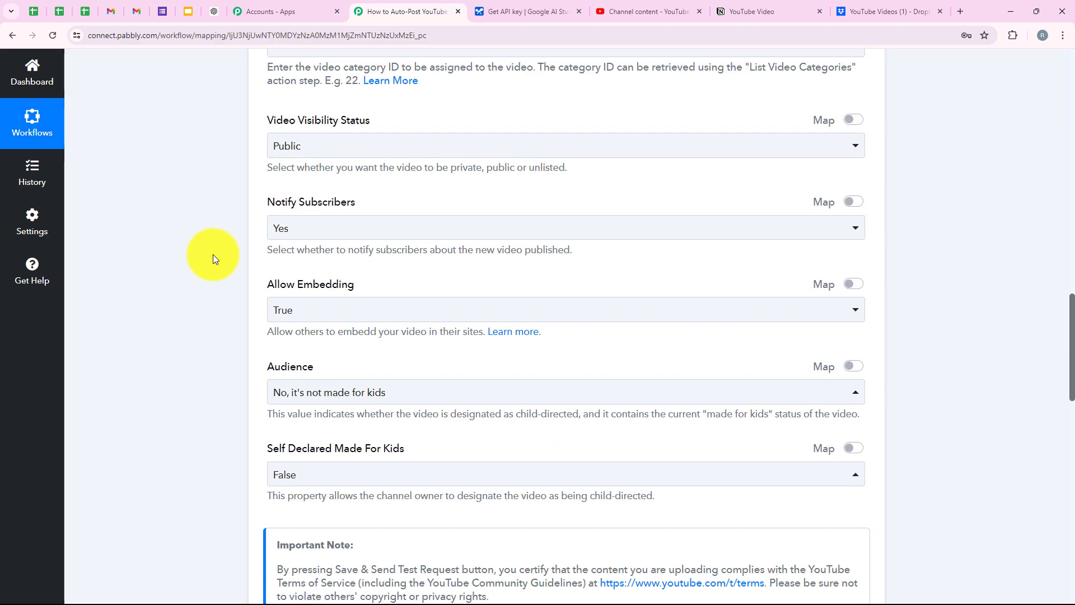
scroll(213, 255, down, 13)
click(553, 199)
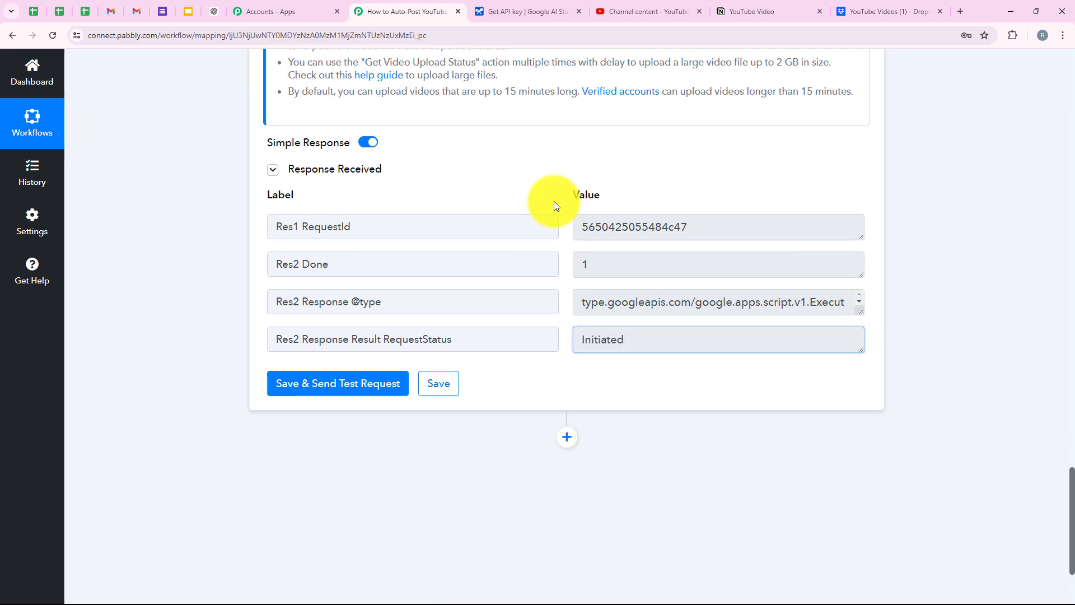
Switch to YouTube Studio, list the channel's Shorts and open the details of "Automations that you need".
click(671, 6)
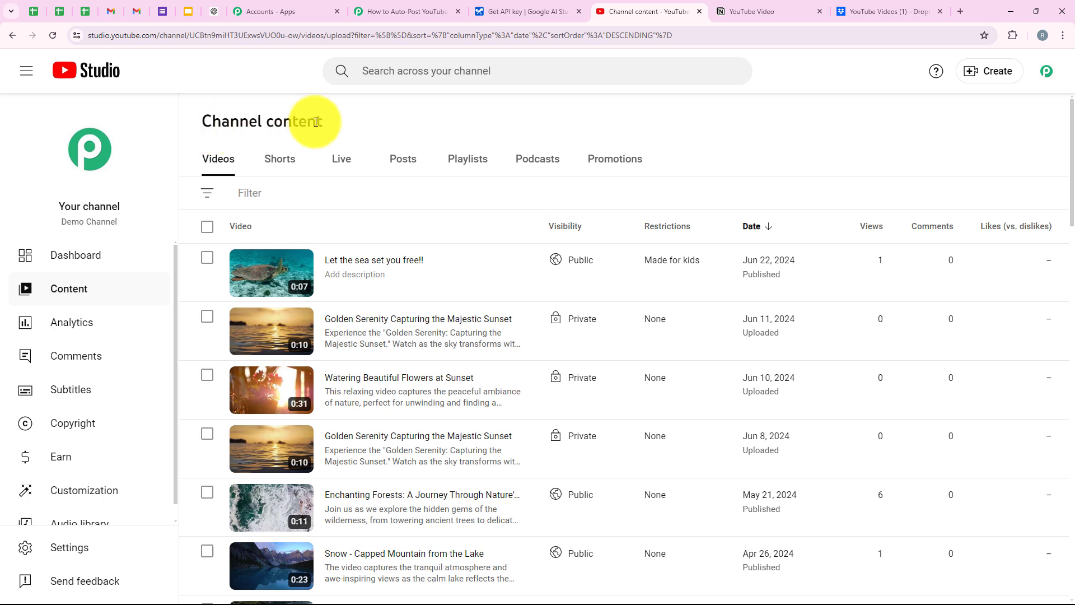
click(293, 158)
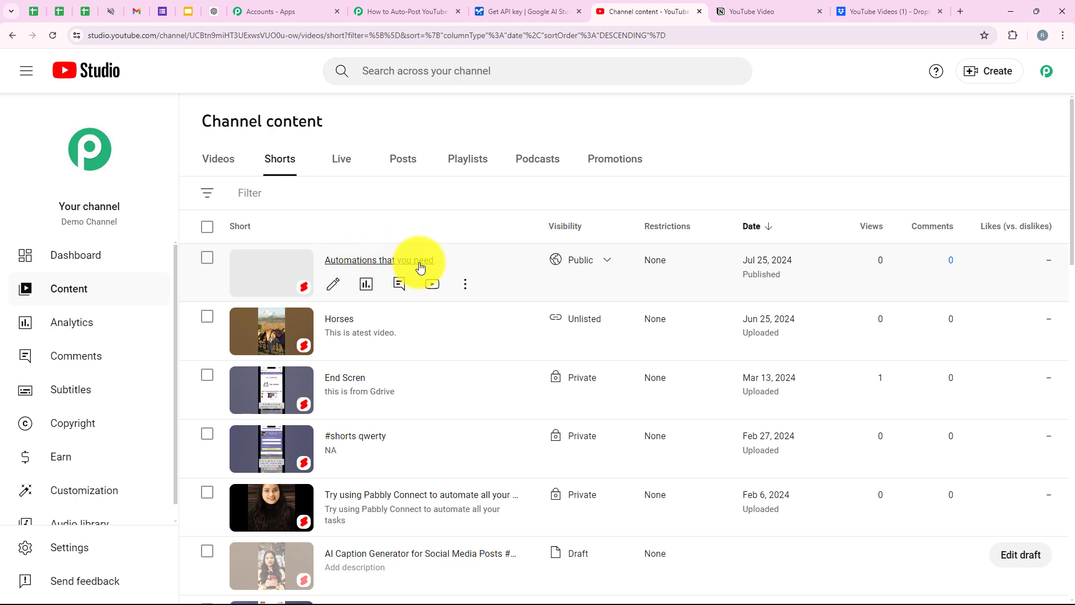
click(334, 287)
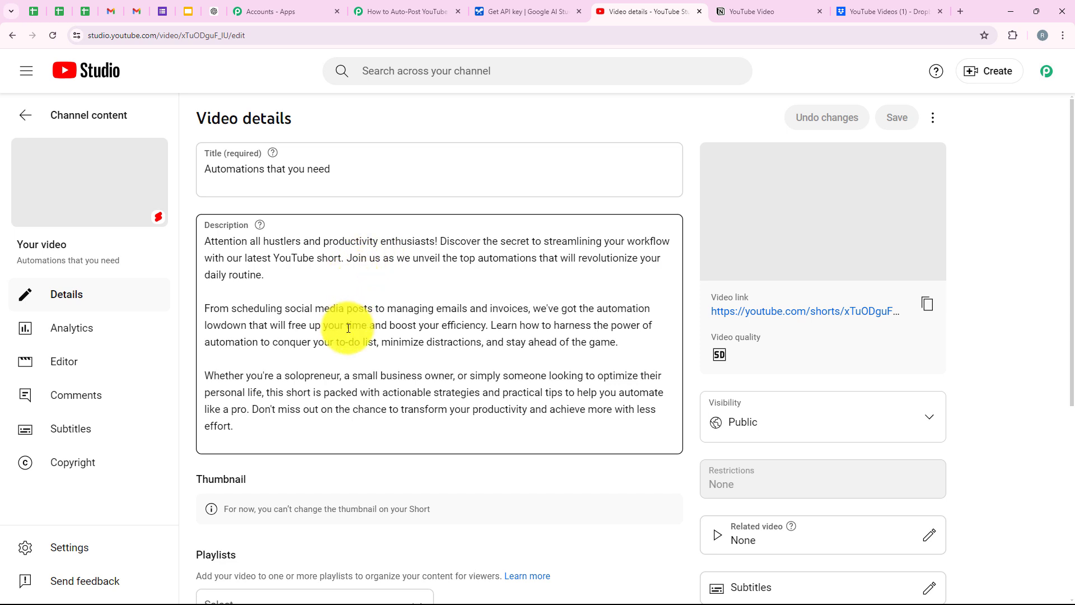
Check the uploaded Short's description, audience setting and tags, expanding the additional video details.
scroll(384, 389, down, 1)
scroll(432, 355, up, 1)
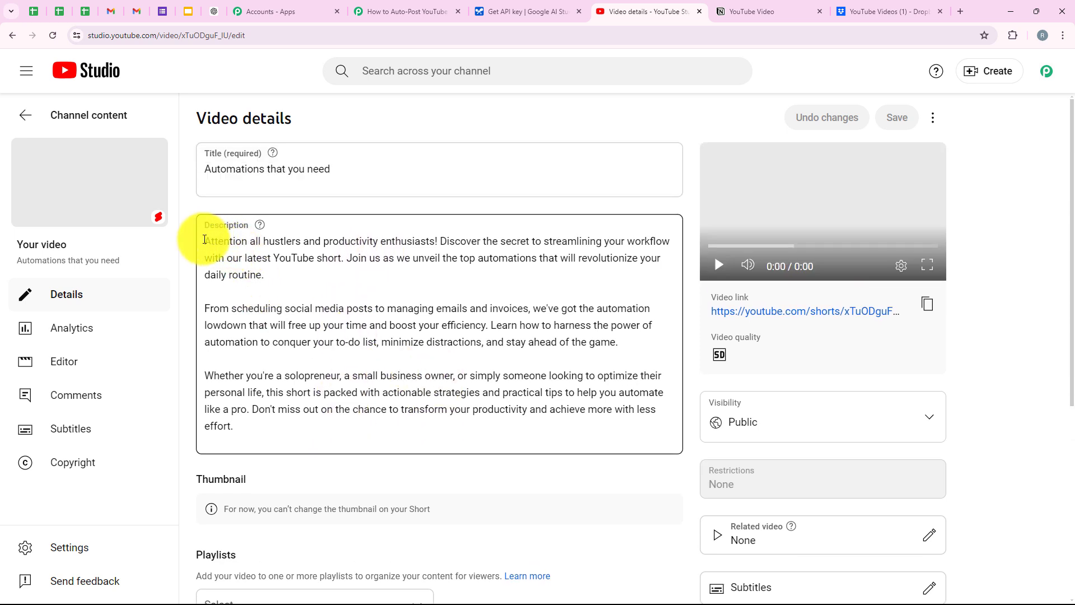
click(204, 240)
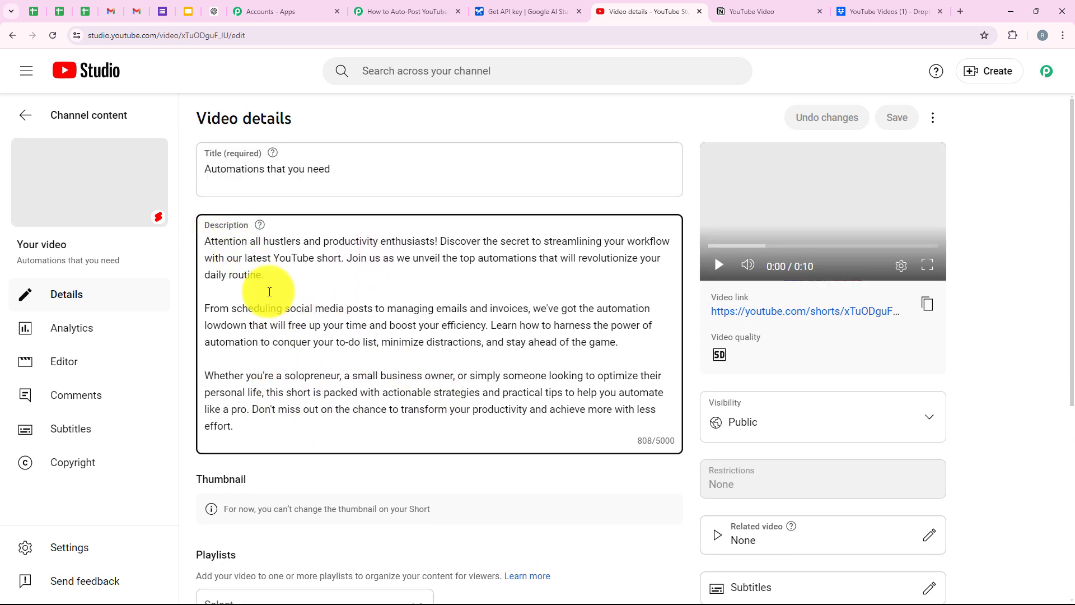
scroll(350, 290, down, 4)
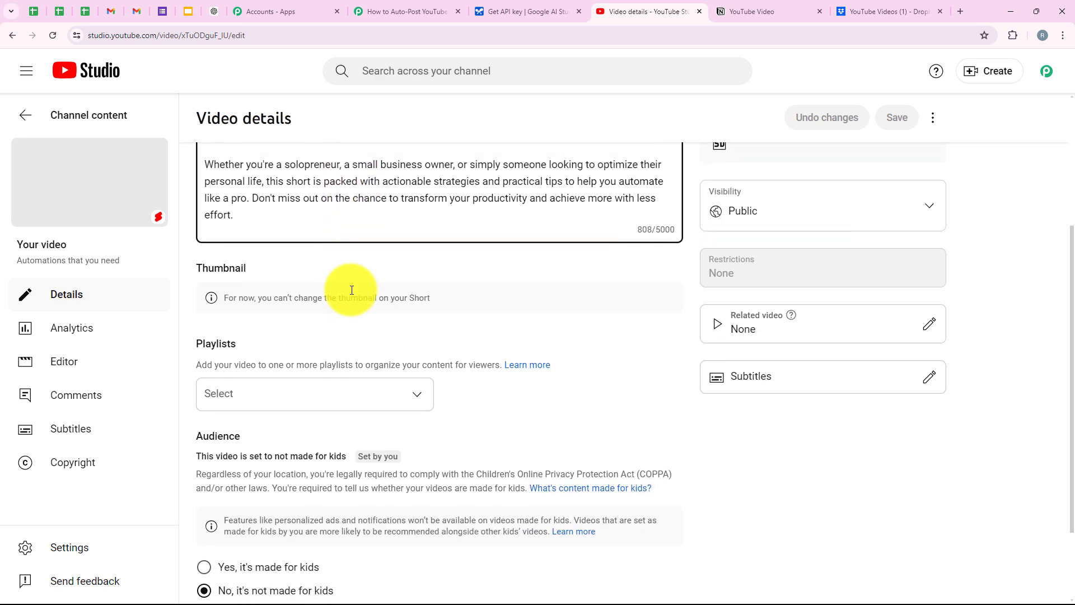
scroll(350, 292, down, 2)
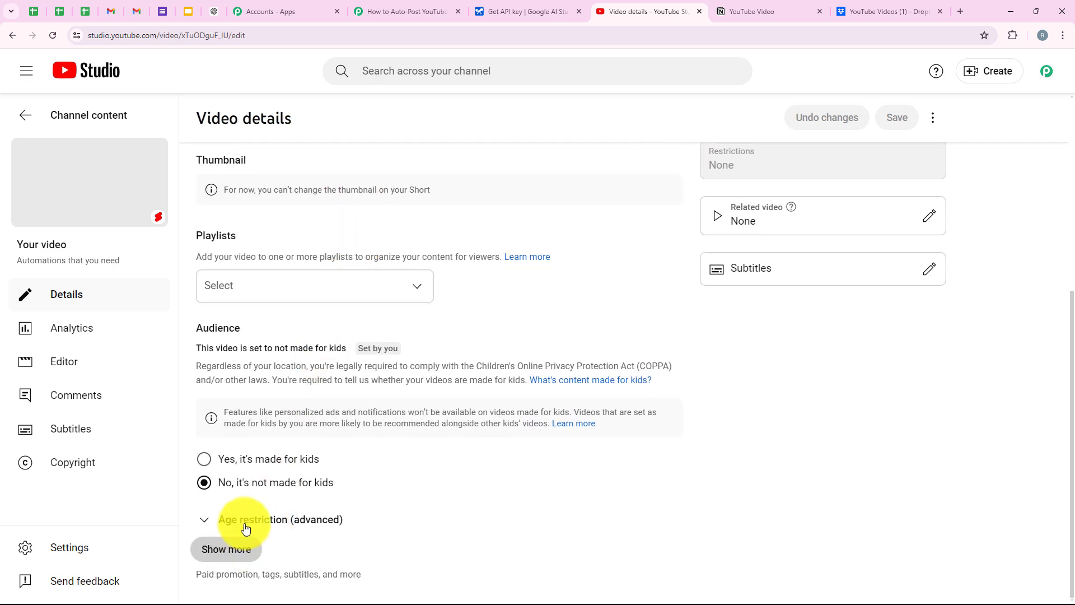
click(245, 530)
scroll(515, 336, down, 14)
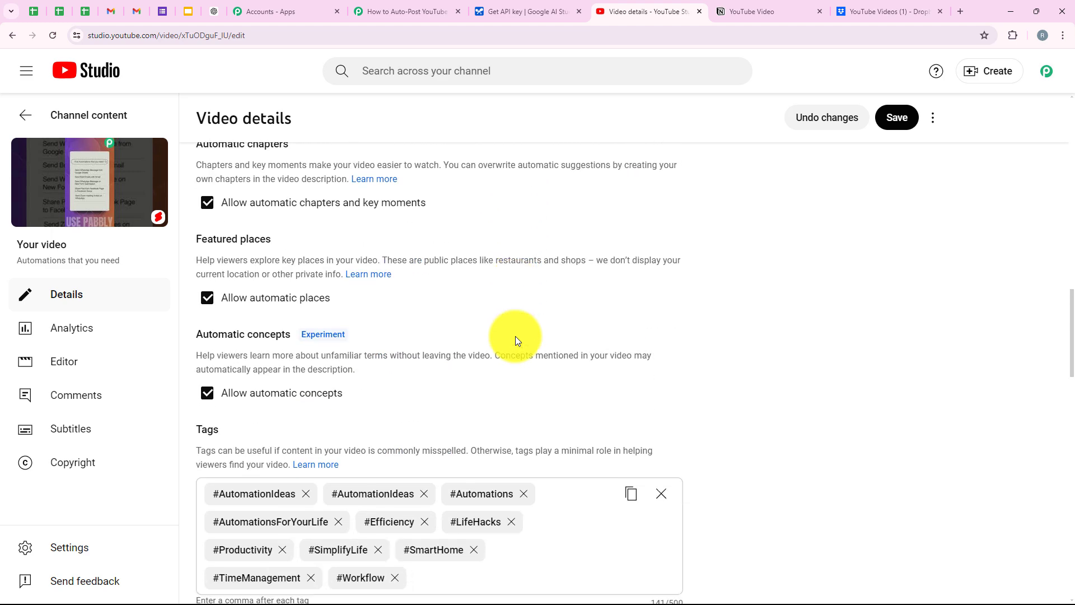
scroll(515, 336, down, 4)
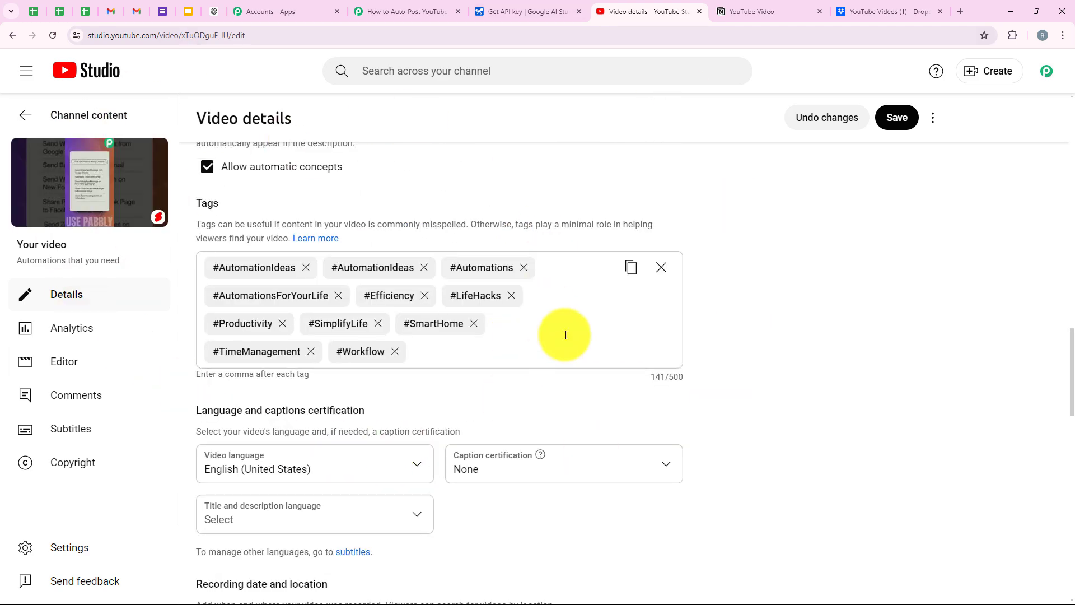
scroll(353, 436, up, 13)
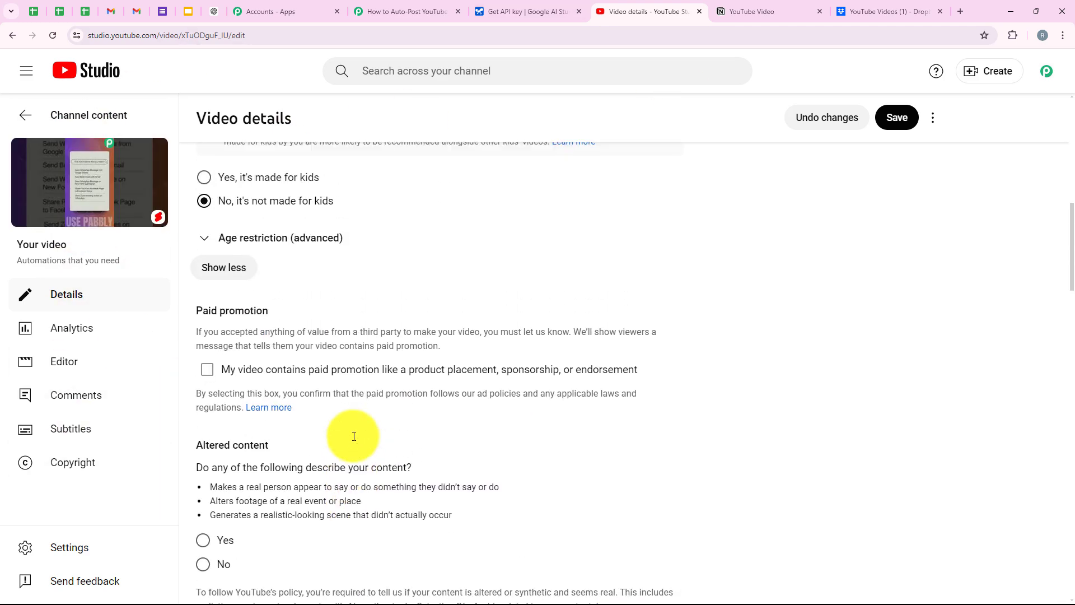
scroll(354, 437, up, 2)
Play the uploaded Short on YouTube, pause it, and compare it with the source video in the Dropbox folder.
click(132, 209)
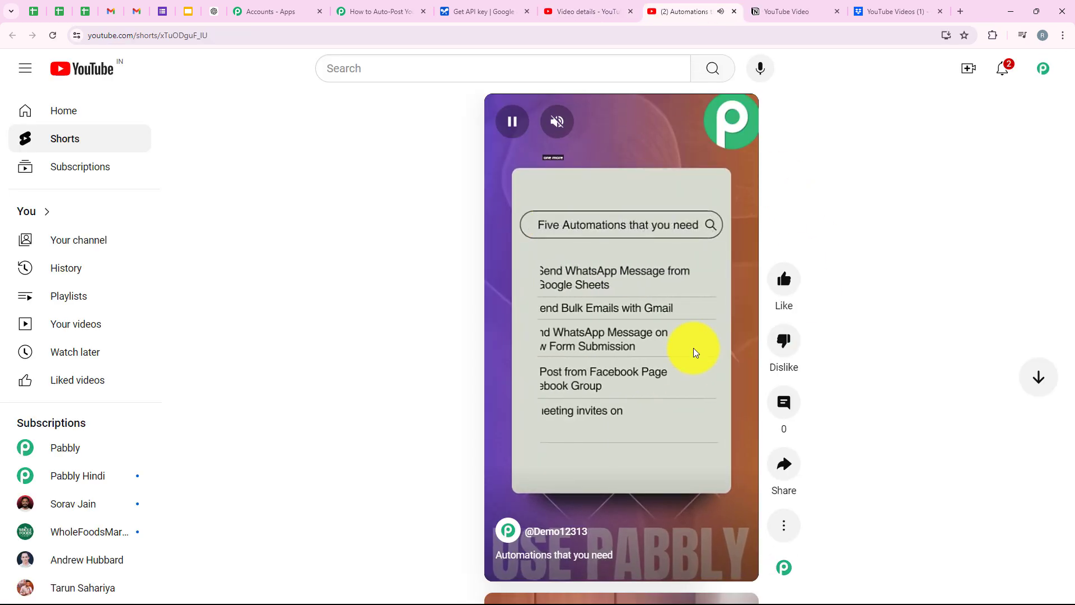
key(space)
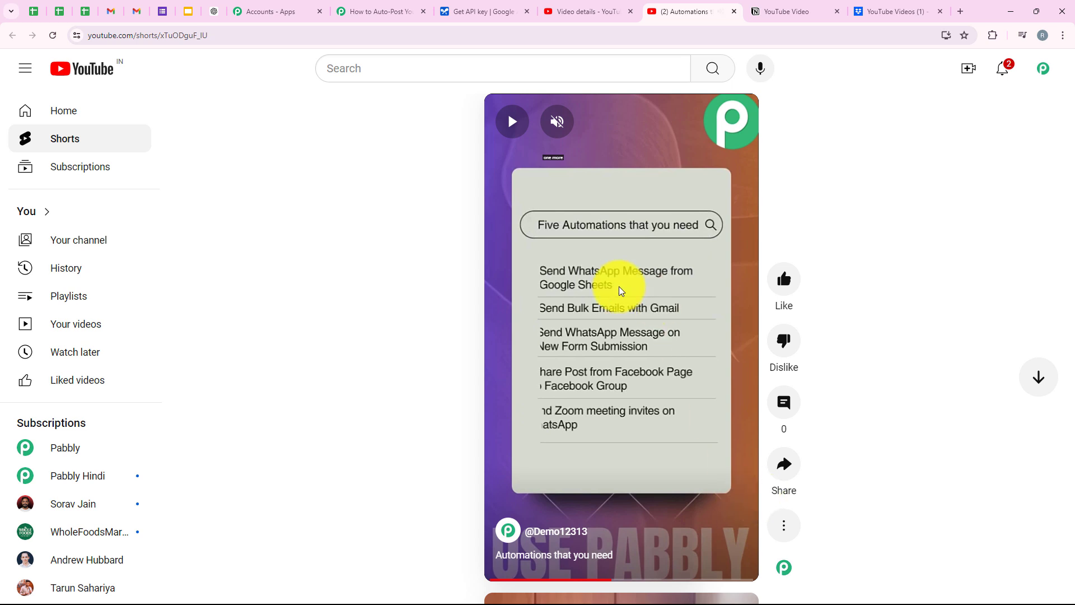
click(877, 20)
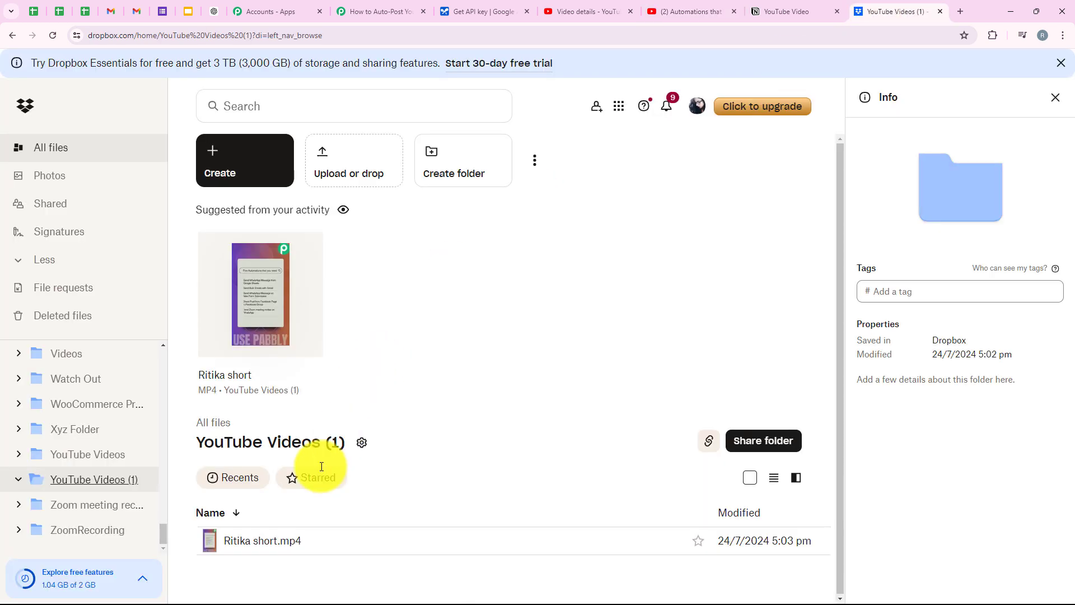
click(572, 6)
Return to Pabbly Connect to review the workflow's steps from the Notion trigger, and switch to the YouTube Video database in Notion.
click(403, 5)
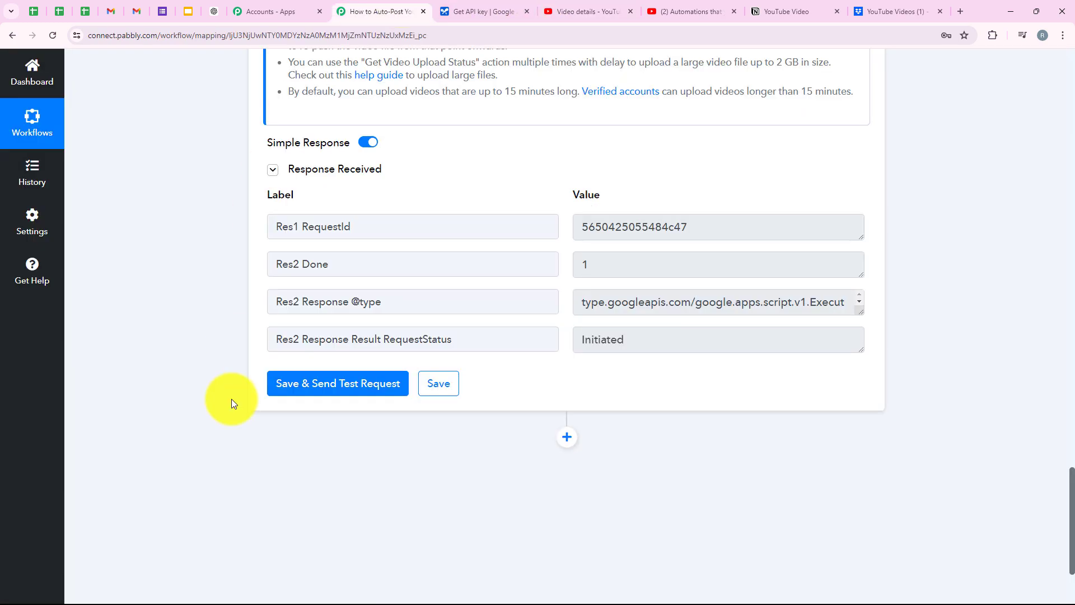
scroll(227, 185, up, 10)
scroll(223, 347, down, 5)
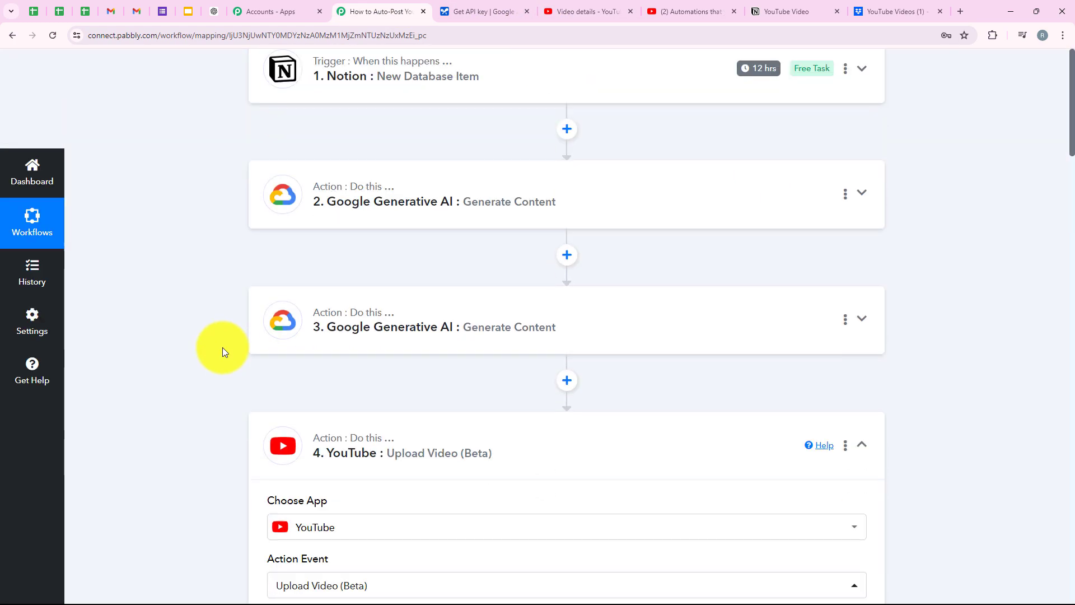
click(389, 331)
scroll(305, 376, up, 4)
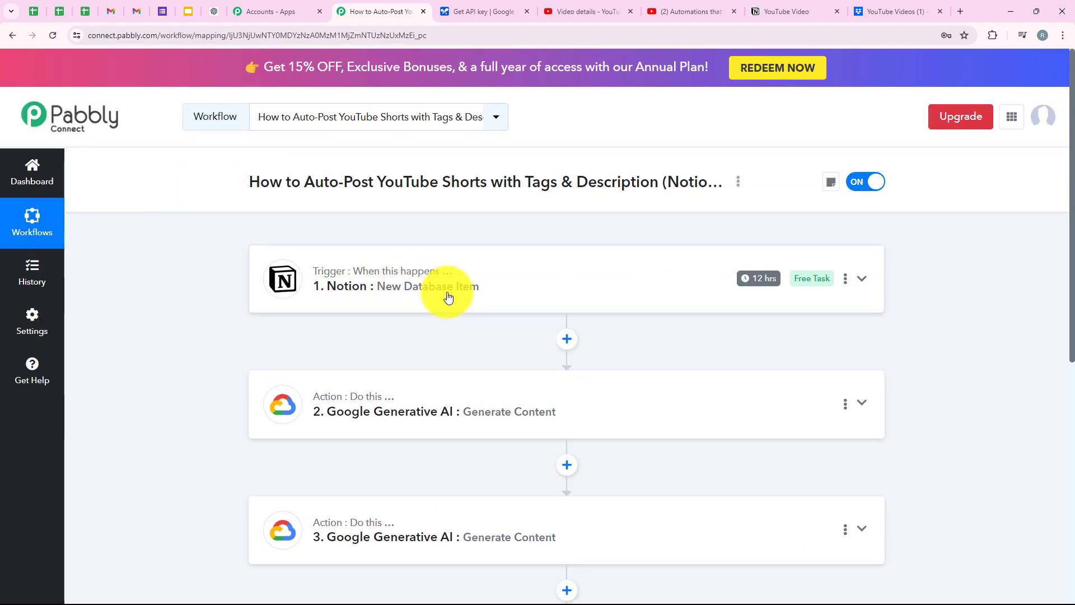
click(791, 6)
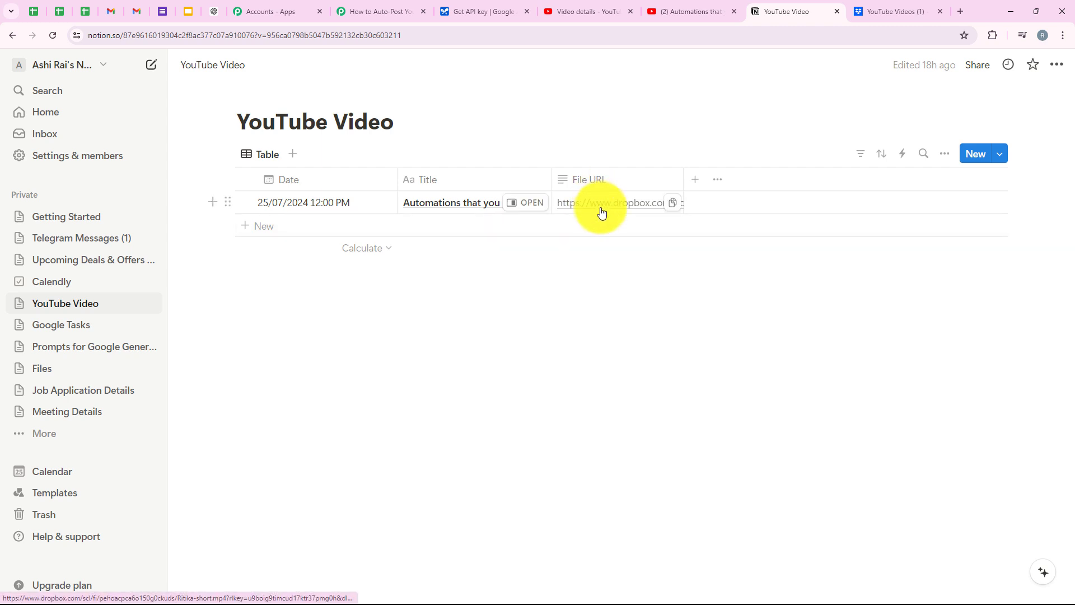
Switch to Pabbly Connect and review the workflow's sequence from the Notion trigger through both Google Generative AI actions to the YouTube upload.
click(361, 12)
scroll(393, 224, down, 2)
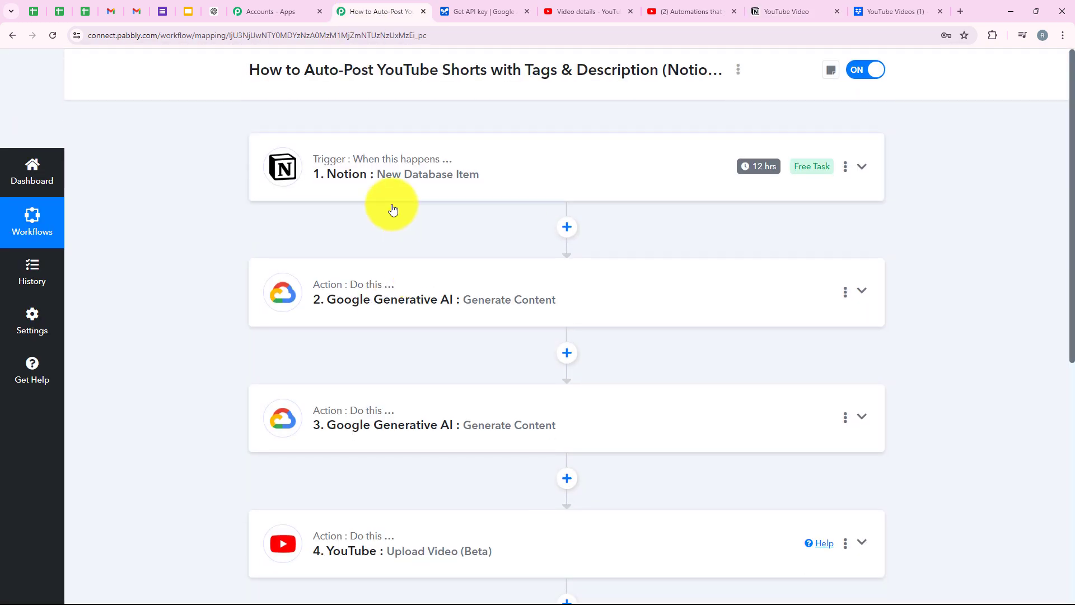
scroll(327, 364, down, 1)
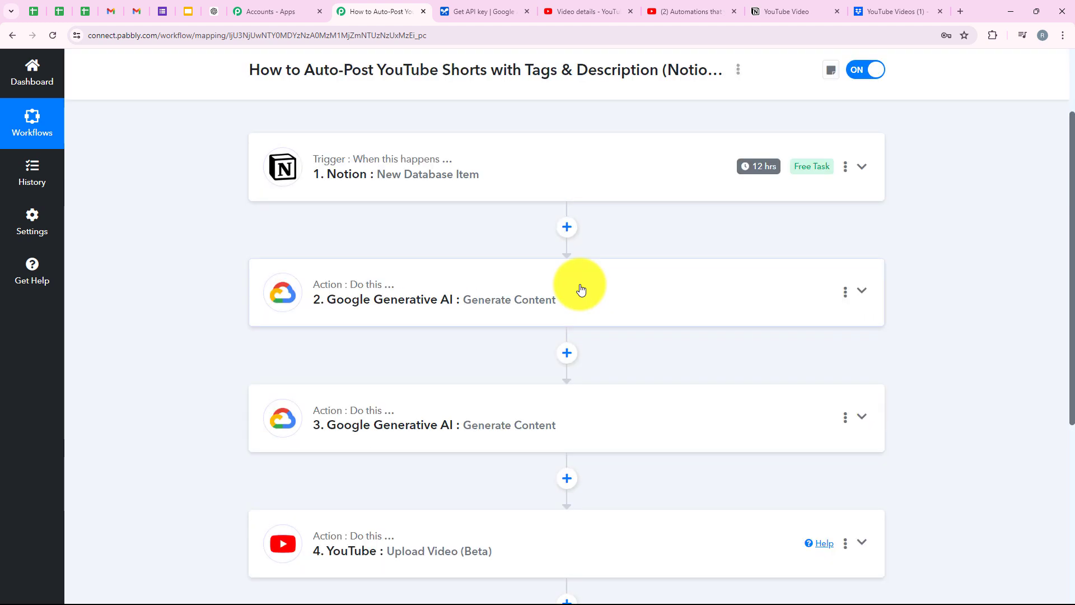
scroll(560, 319, up, 1)
scroll(633, 285, down, 2)
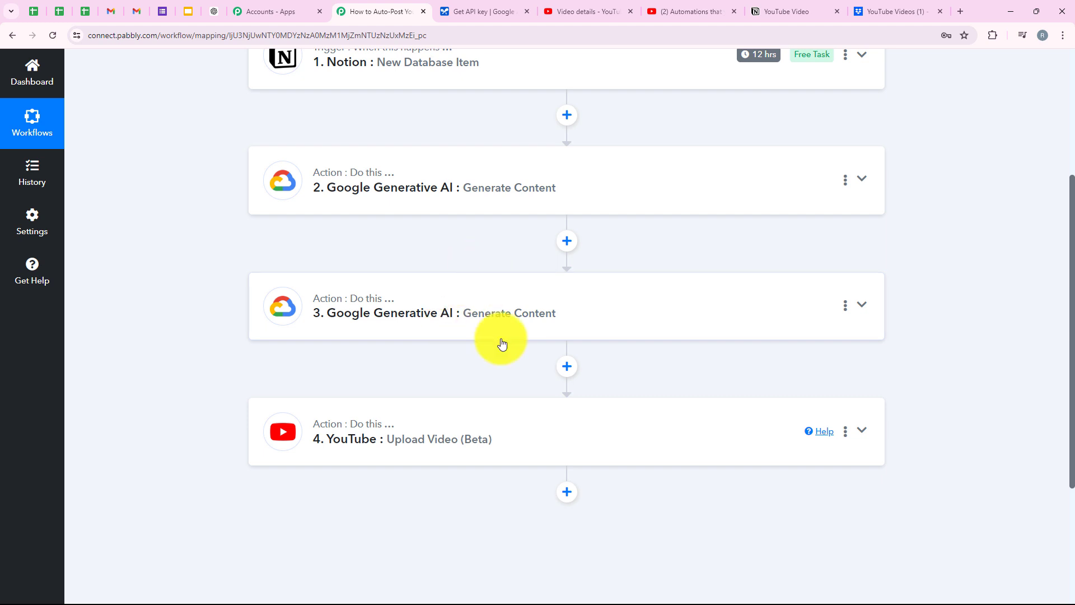
scroll(437, 331, down, 3)
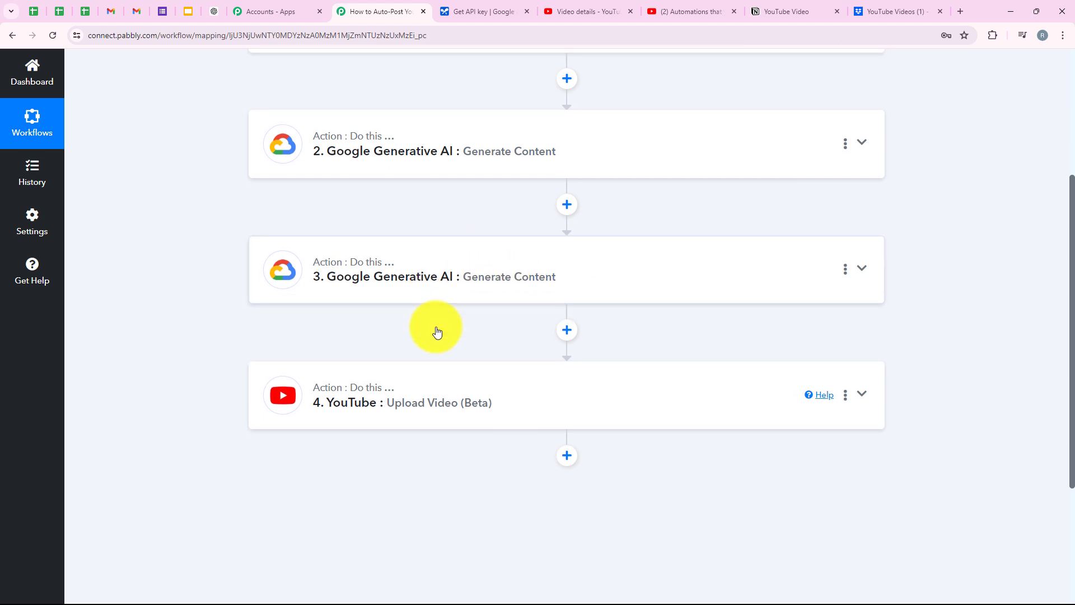
scroll(448, 331, up, 1)
Expand the YouTube Upload Video action and review its channel, title, description, video URL, tags, category, visibility and audience settings.
click(438, 342)
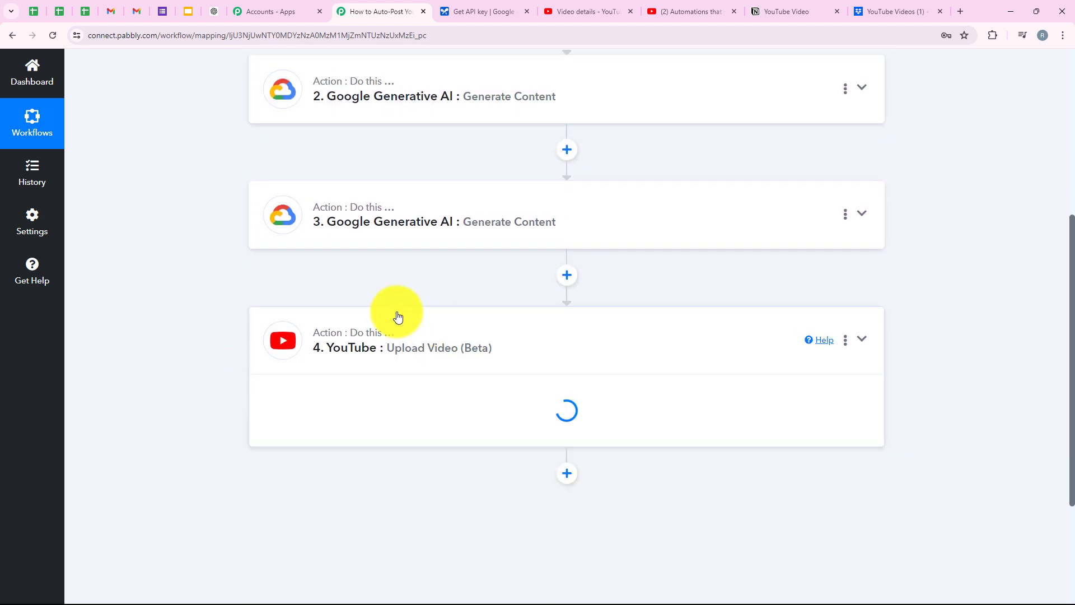
scroll(363, 309, down, 3)
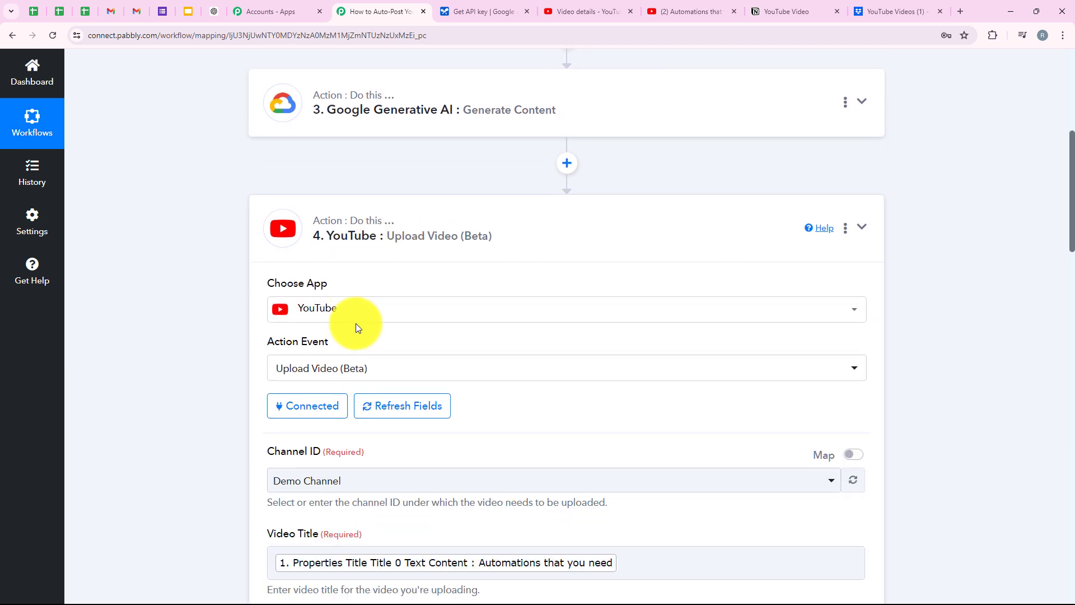
scroll(376, 364, down, 3)
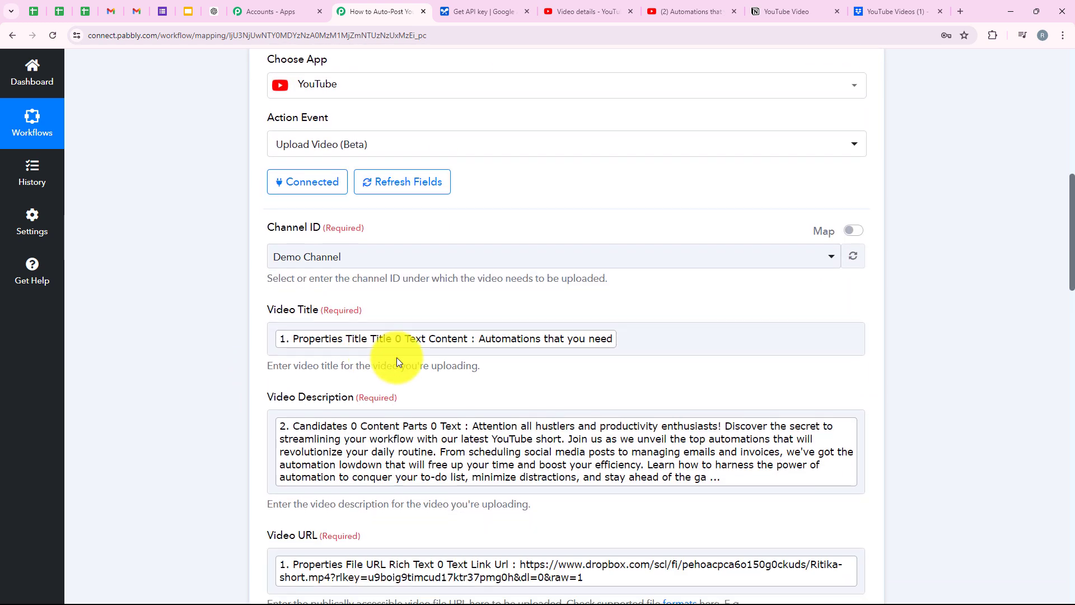
scroll(284, 367, down, 1)
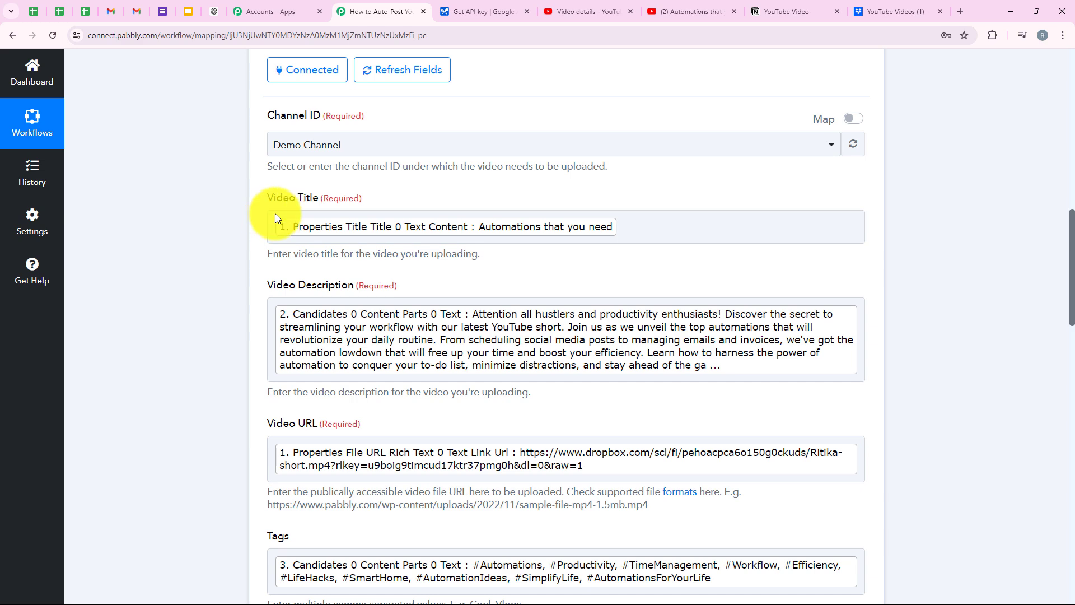
scroll(288, 396, down, 3)
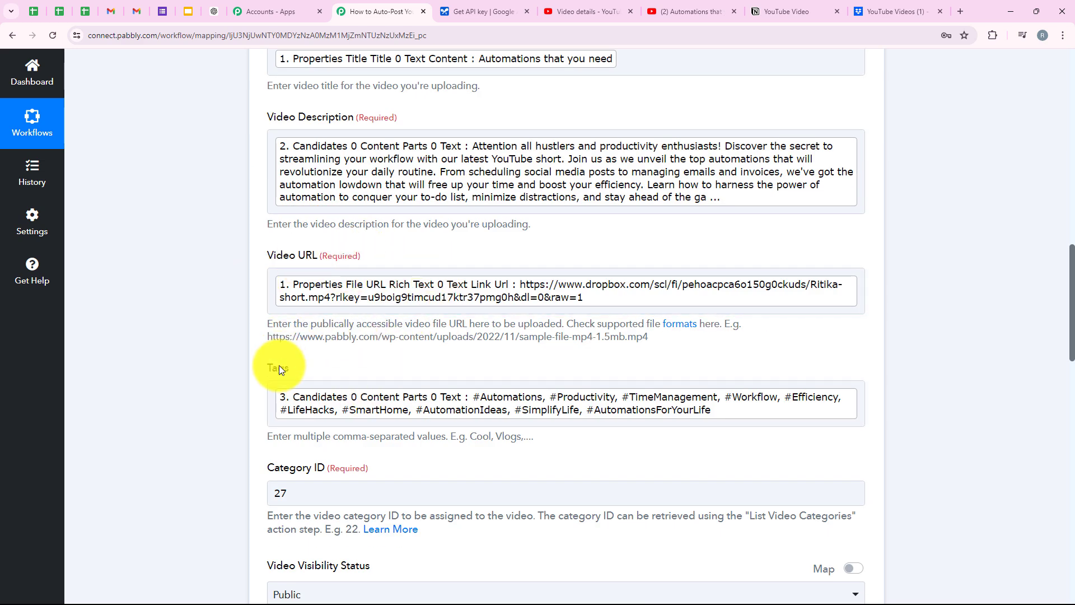
scroll(291, 367, down, 2)
scroll(319, 263, up, 2)
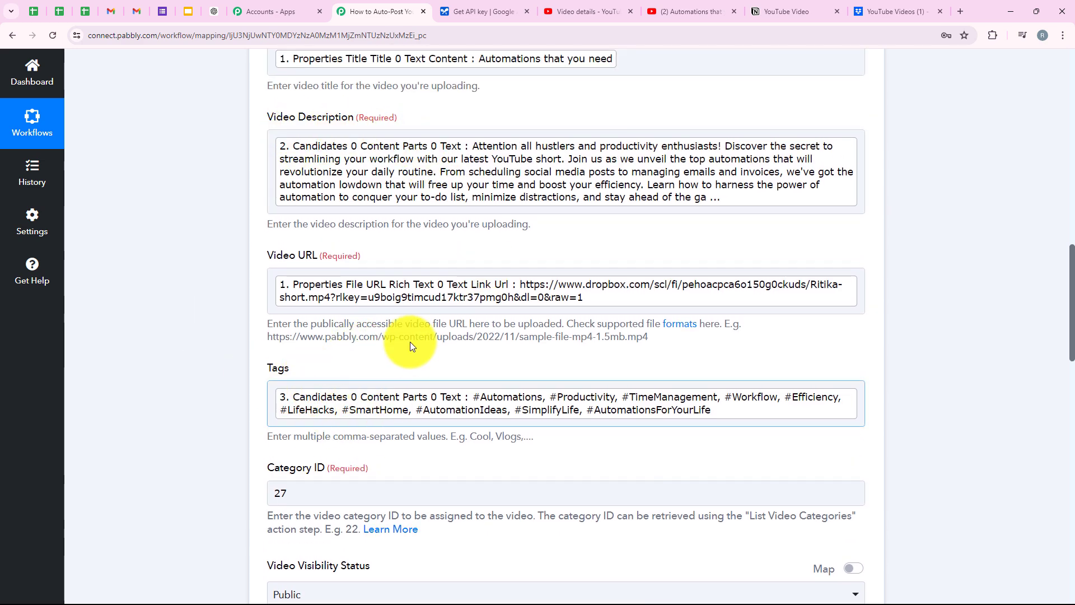
scroll(410, 346, down, 4)
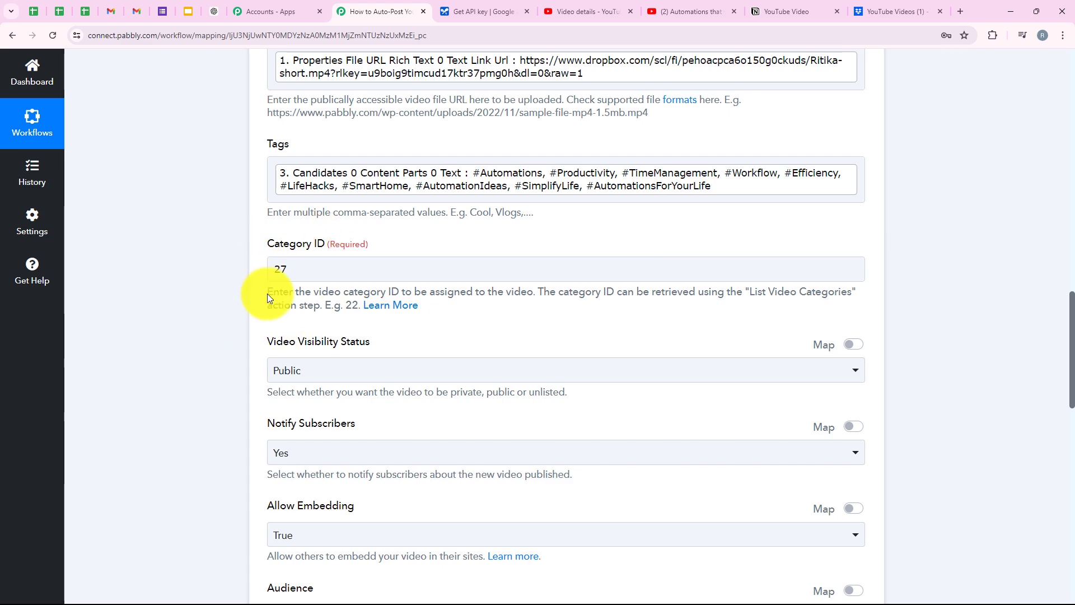
scroll(268, 297, down, 6)
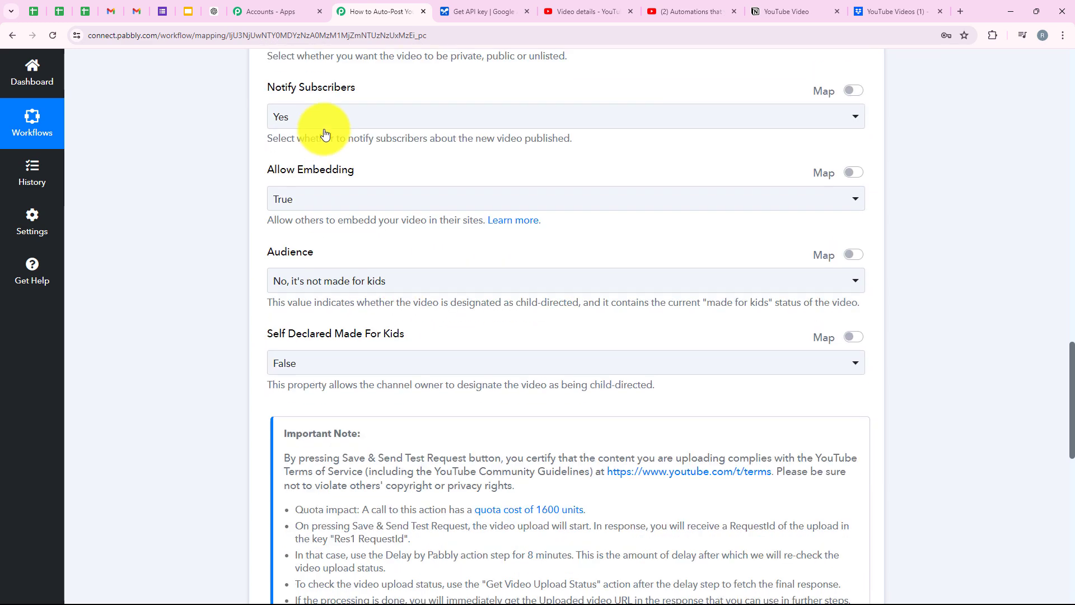
scroll(348, 417, down, 7)
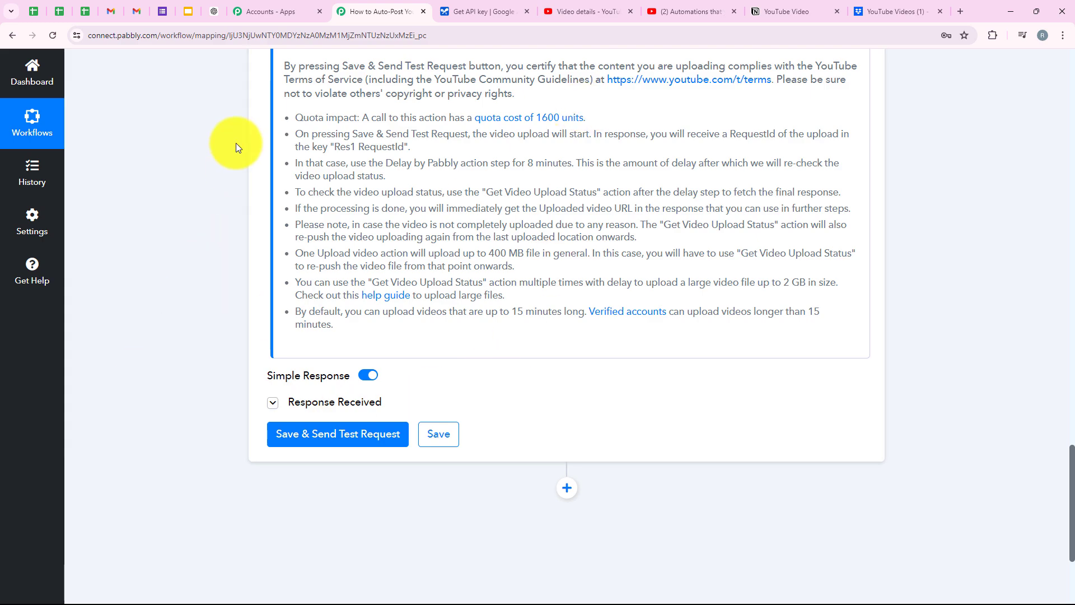
scroll(204, 106, up, 20)
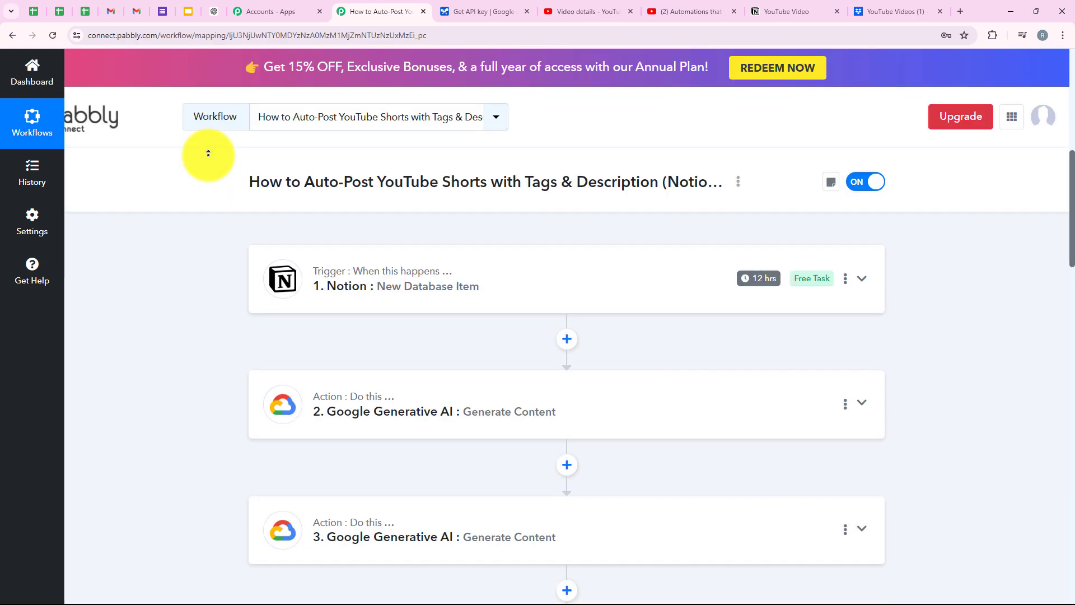
scroll(268, 286, down, 3)
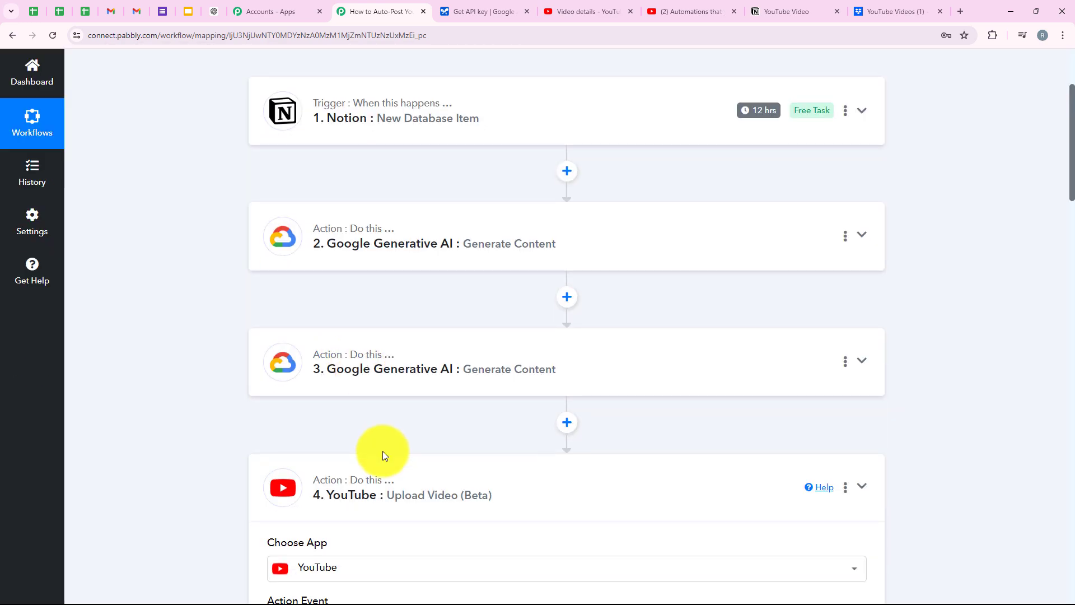
Switch to YouTube Studio and check the uploaded Short's title, description, visibility and tags.
click(595, 9)
scroll(356, 285, up, 6)
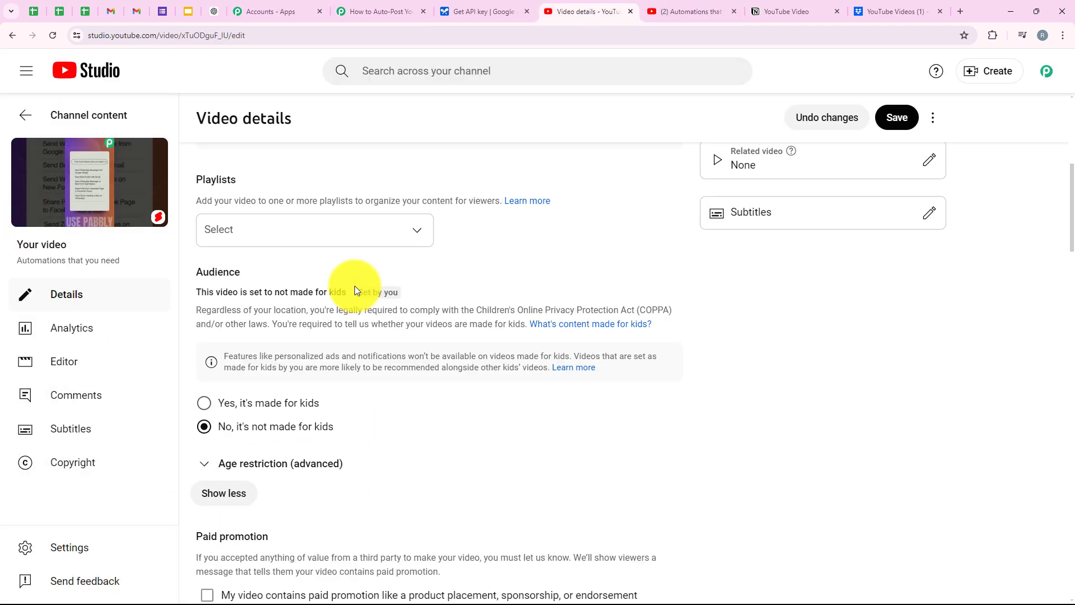
scroll(355, 291, up, 3)
scroll(470, 355, down, 8)
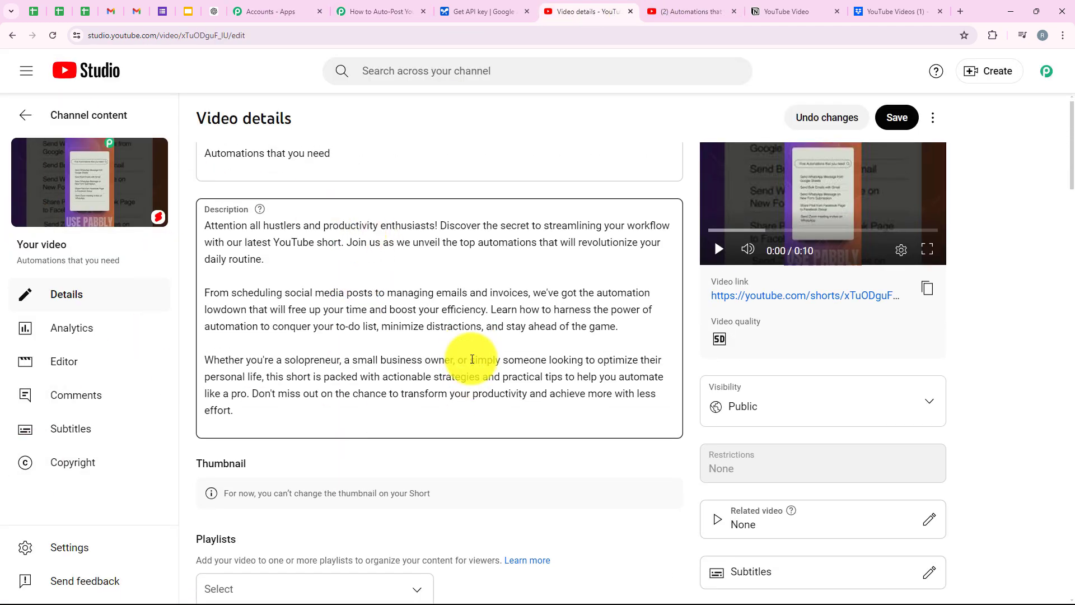
scroll(472, 359, down, 19)
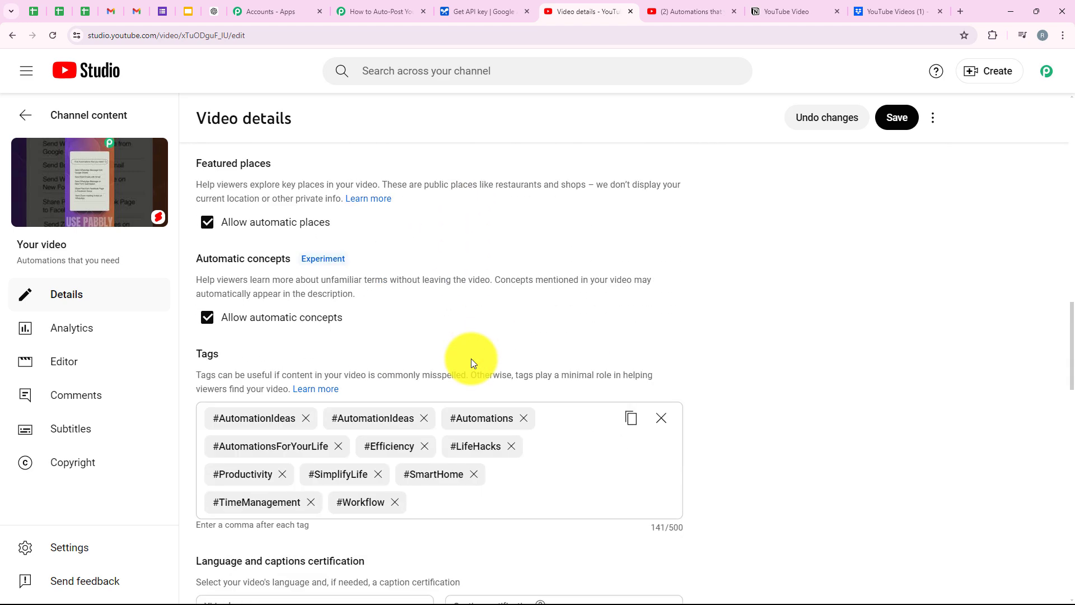
Return to Pabbly Connect to check the Notion trigger, and switch to Notion to view the YouTube Video database entry.
click(402, 13)
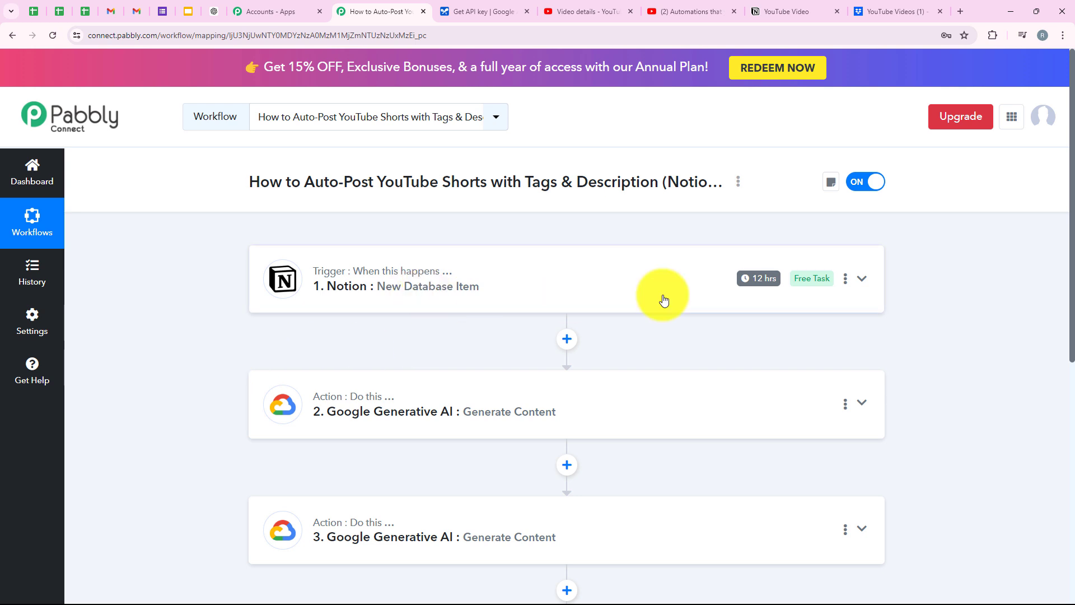
scroll(662, 297, down, 1)
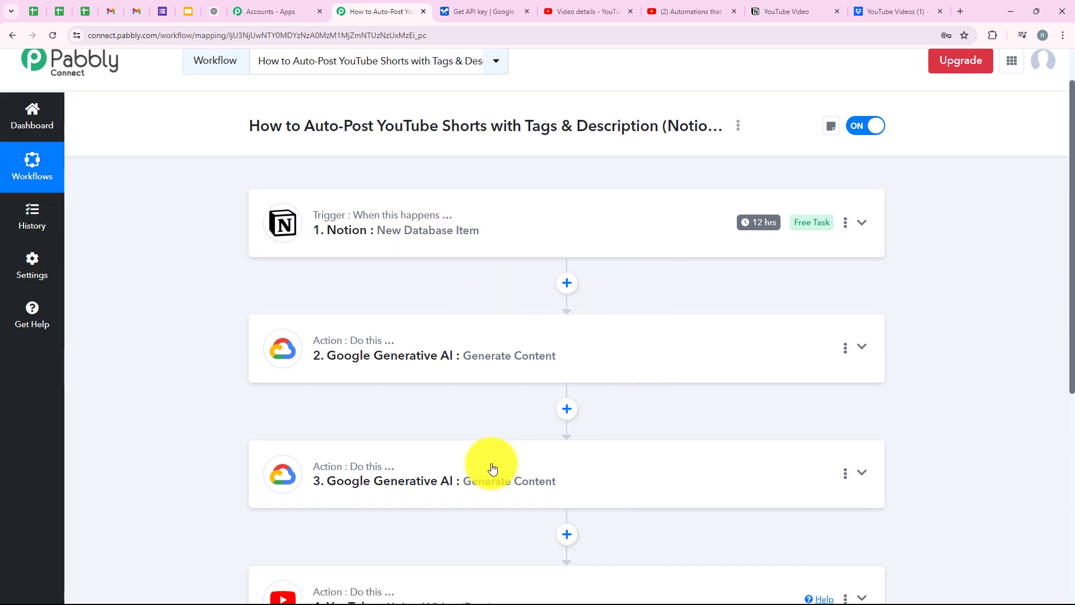
scroll(431, 353, up, 1)
click(791, 8)
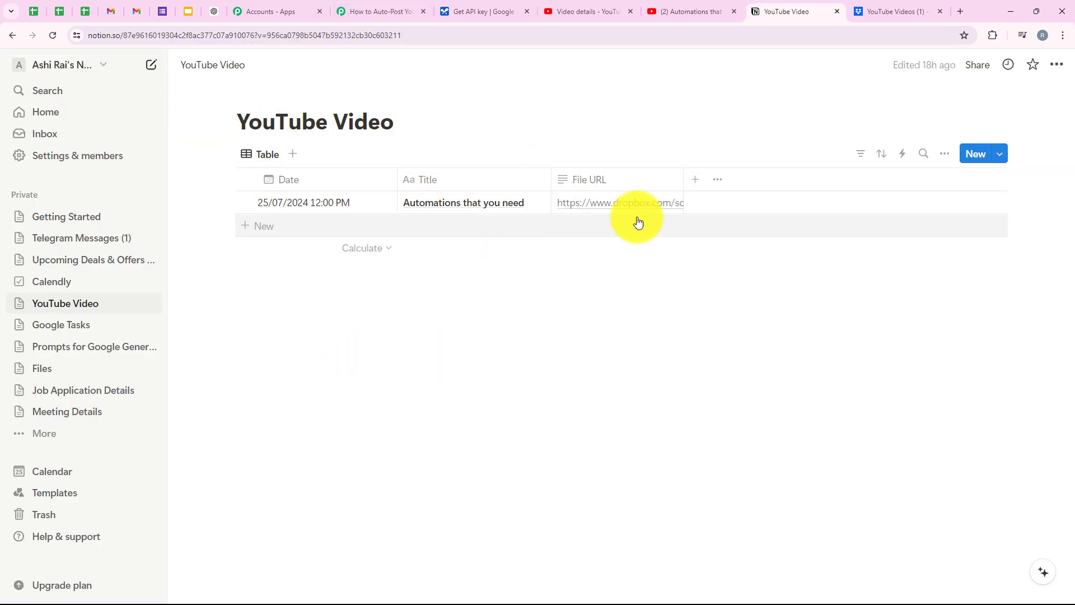
Go back to Pabbly Connect and look over the complete four-step workflow once more.
click(396, 4)
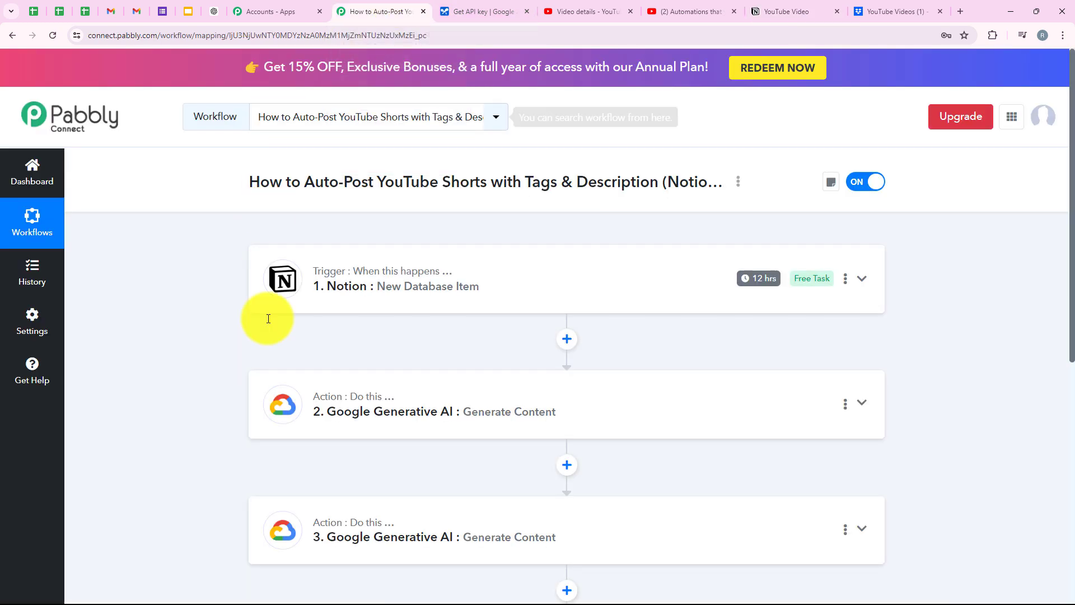
scroll(324, 377, down, 2)
scroll(385, 371, up, 2)
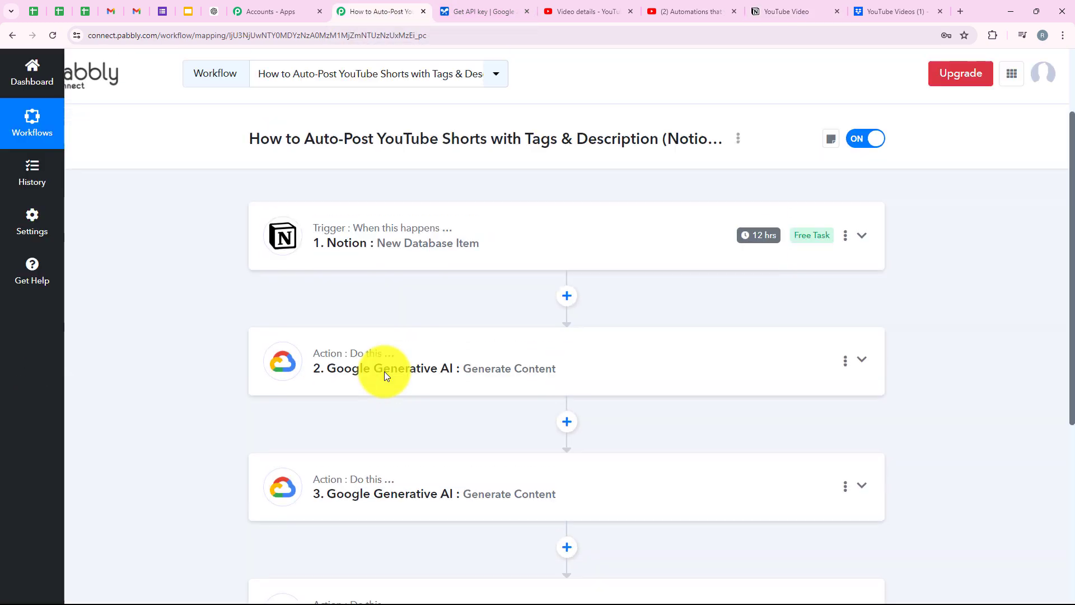
scroll(385, 372, down, 1)
scroll(385, 377, down, 2)
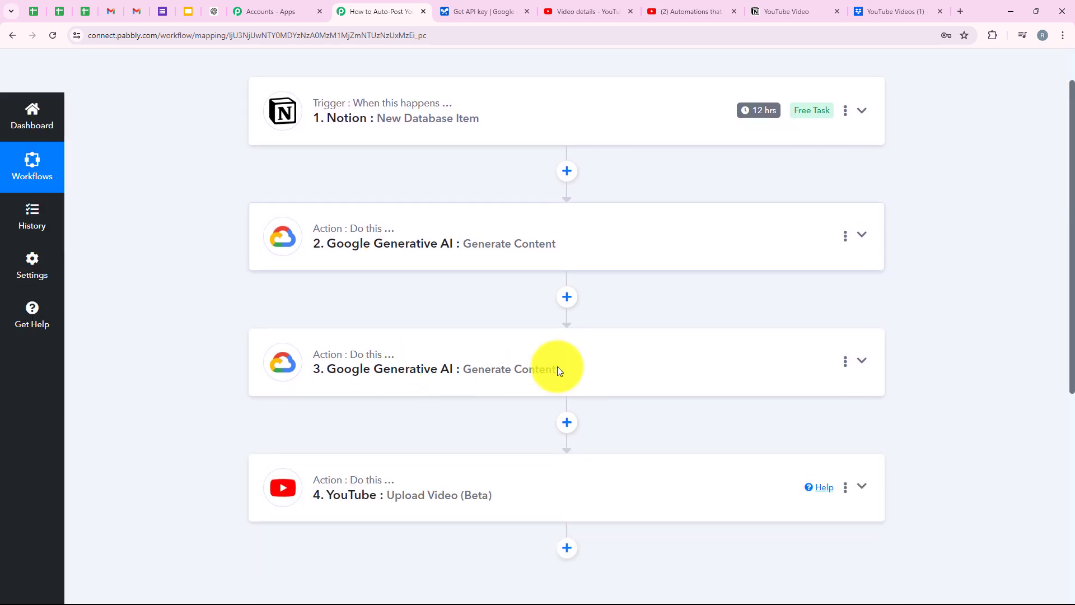
scroll(387, 382, up, 3)
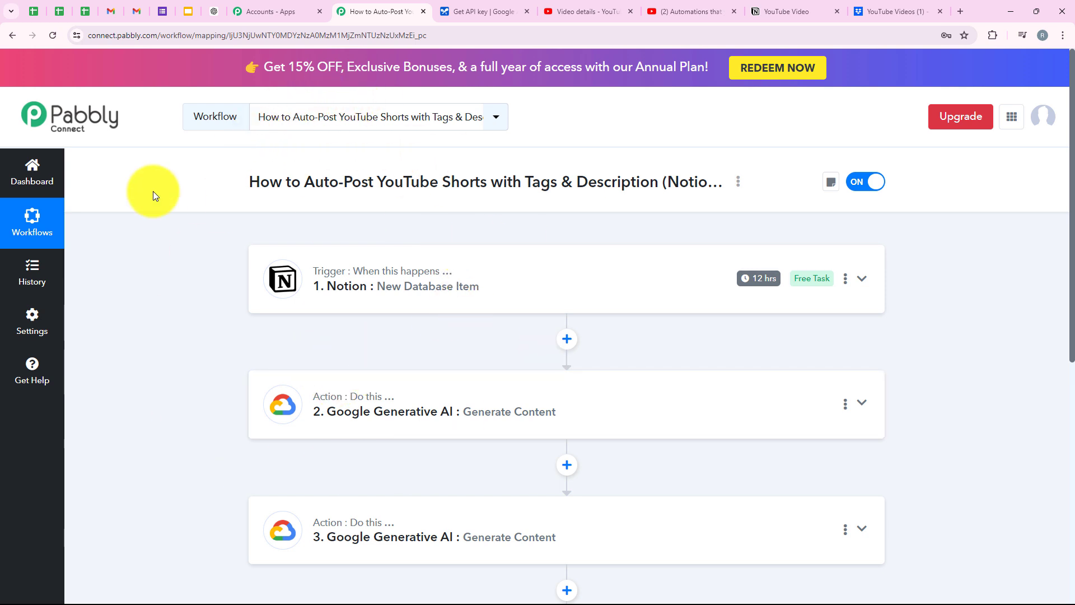
scroll(163, 353, down, 1)
scroll(179, 415, up, 1)
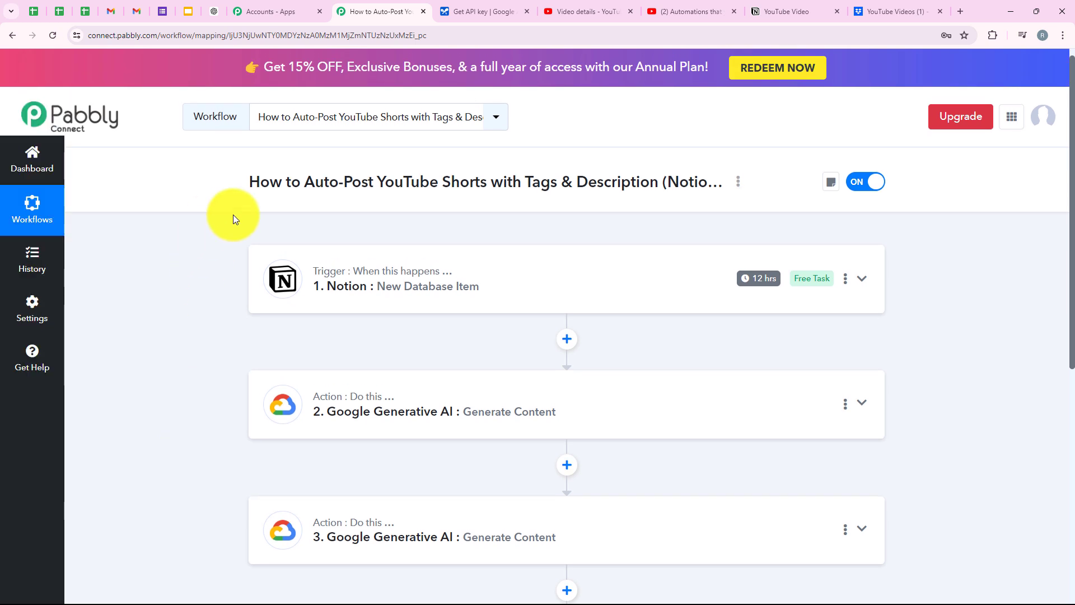
scroll(547, 367, down, 3)
scroll(532, 403, up, 3)
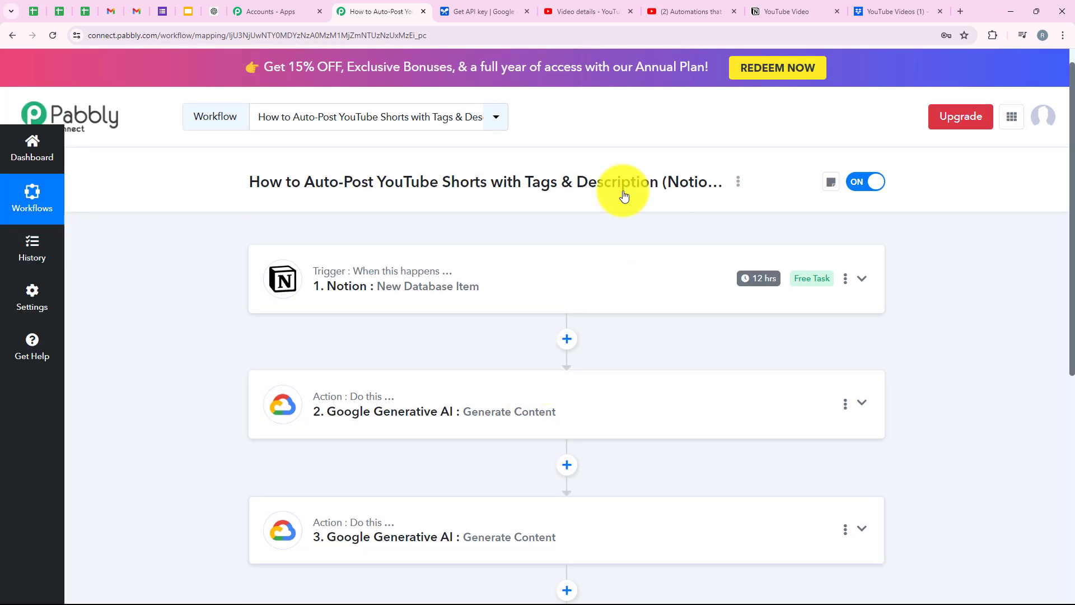